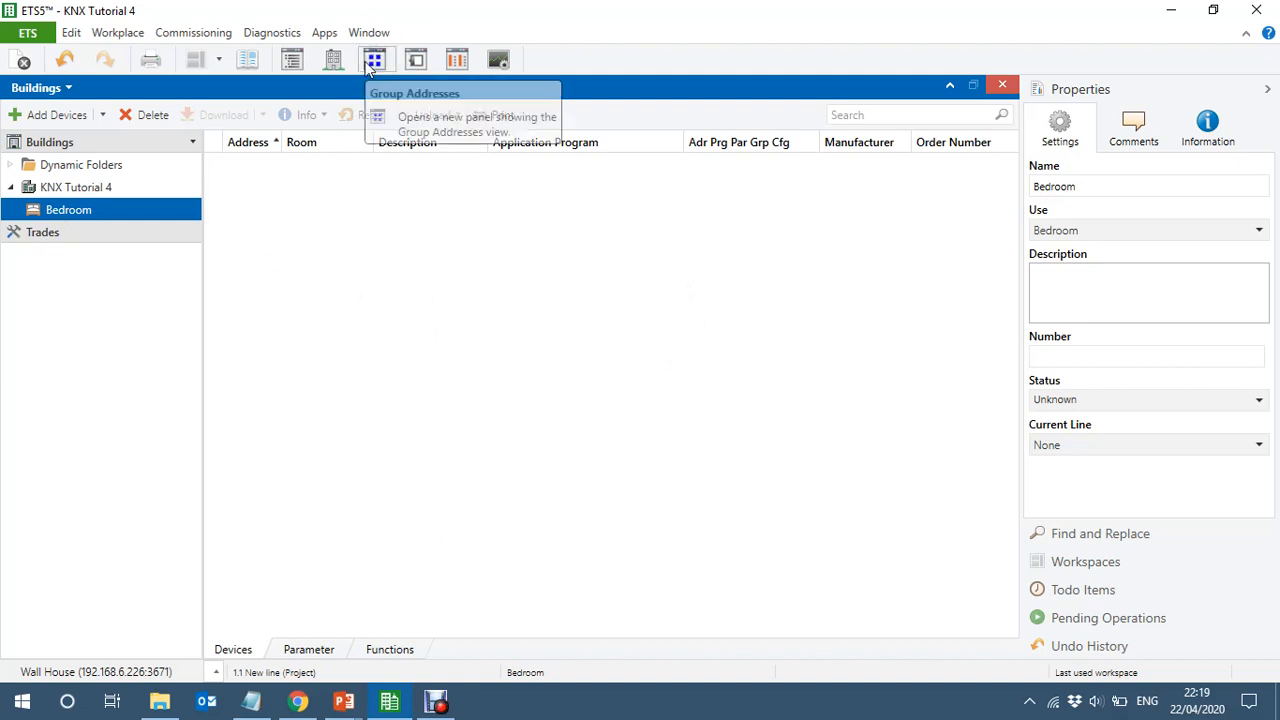
Step: Open the product catalog beside the building structure, search it for klic-dd, and collapse the manufacturers list
click(250, 62)
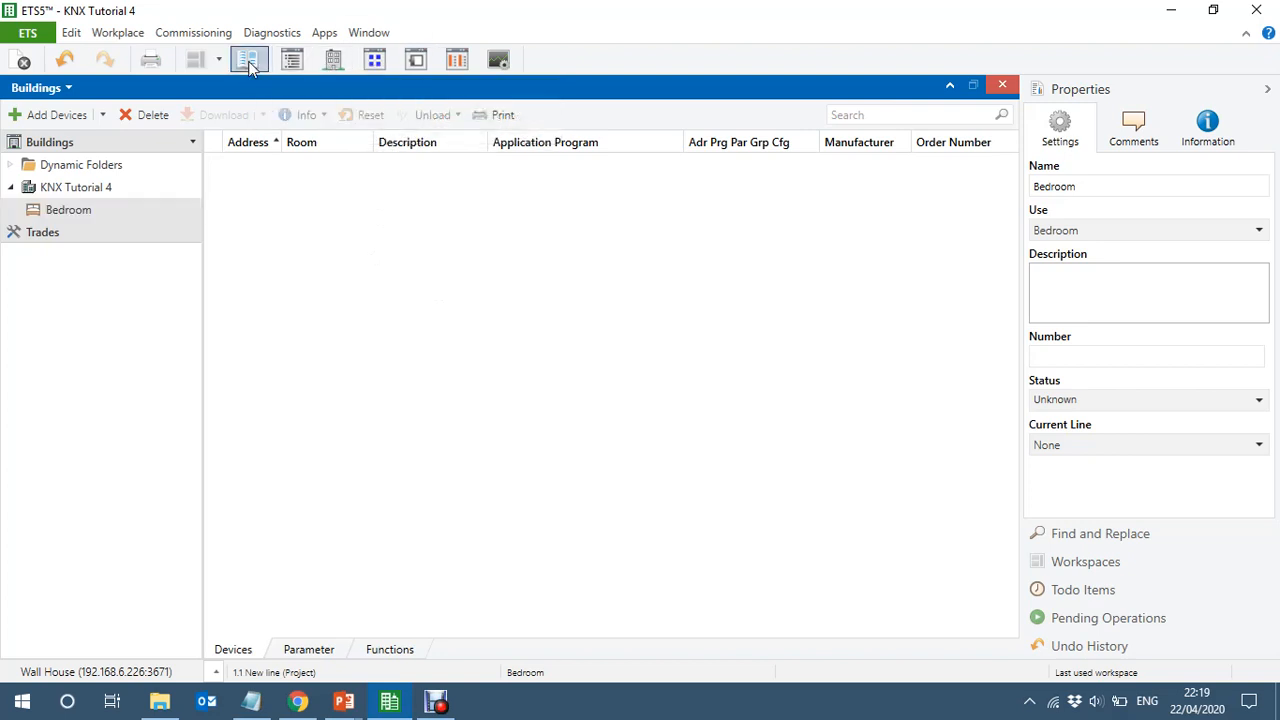
click(1275, 95)
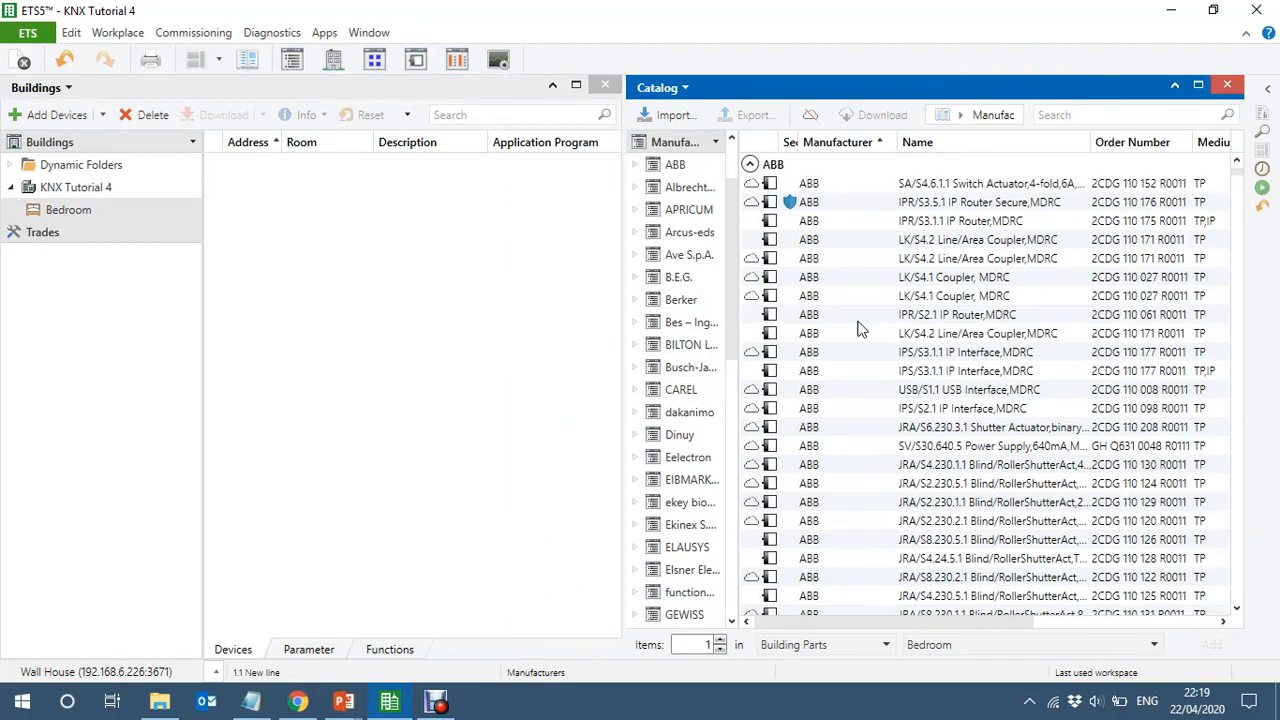
click(1097, 118)
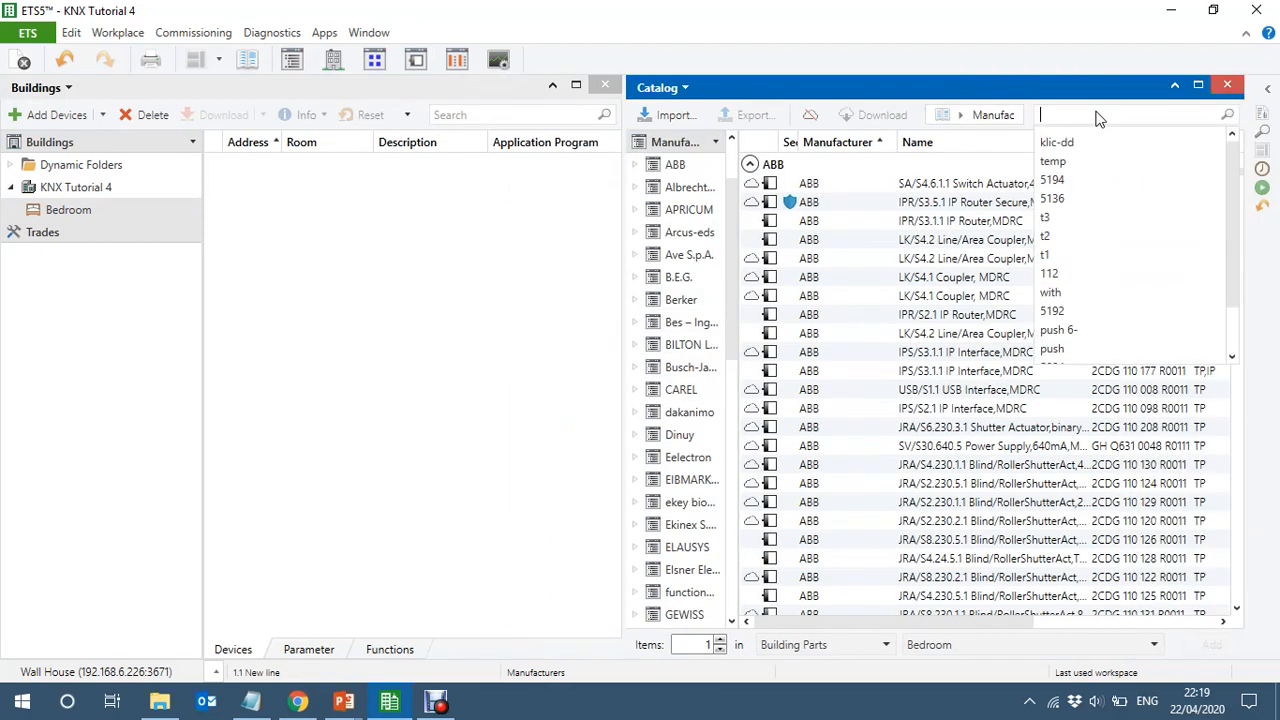
click(1073, 143)
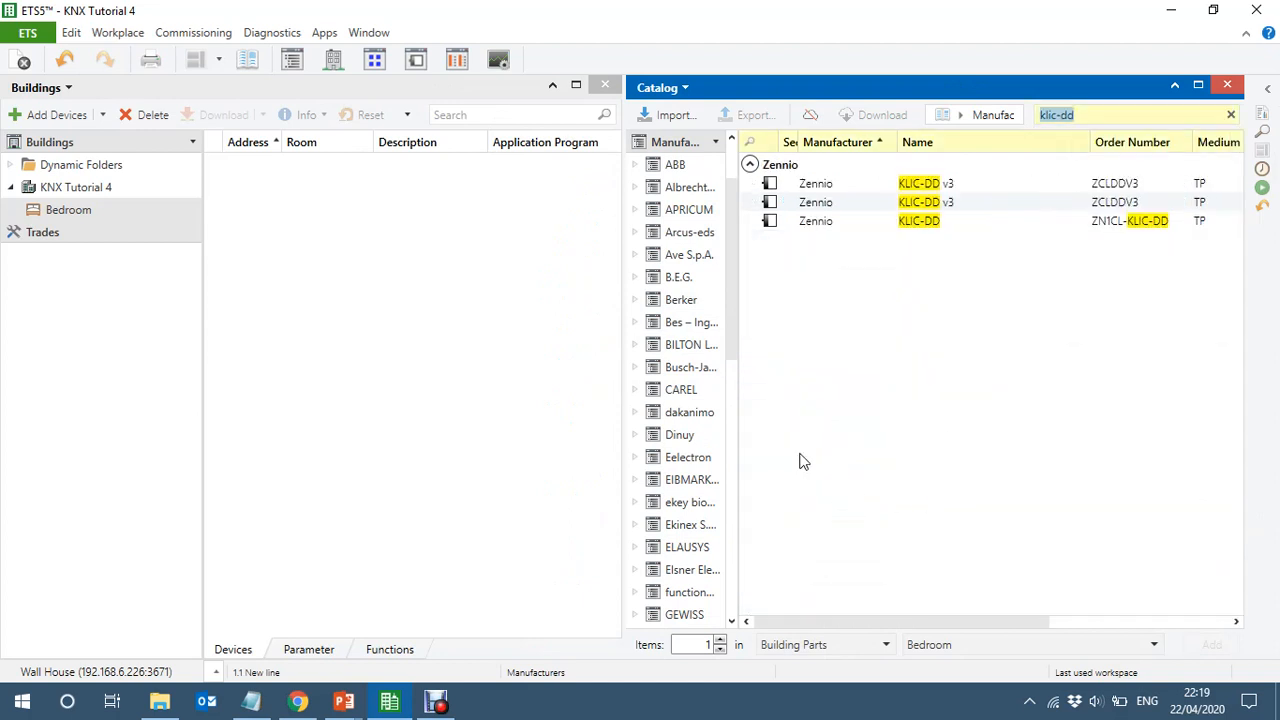
click(740, 428)
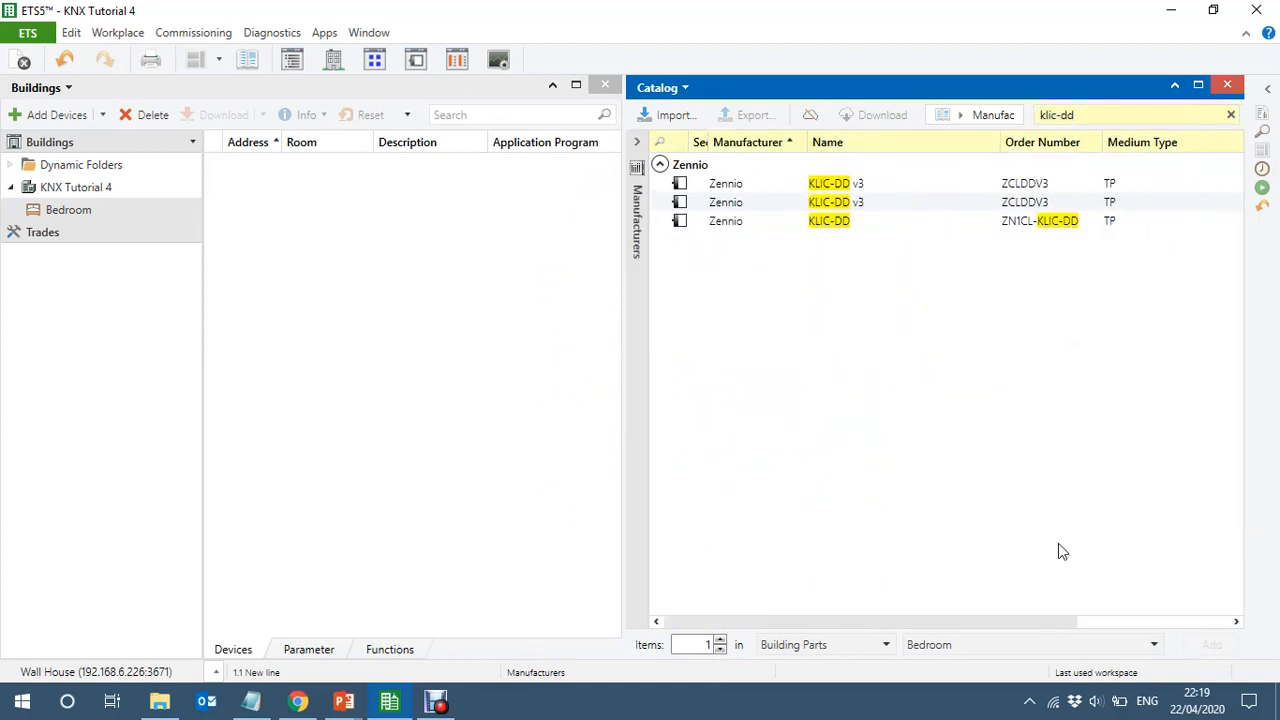
Step: Narrow the catalog's Medium Type column and add the Zennio KLIC-DD v3 with application version 1.1 to the Bedroom
drag(943, 619, 1177, 605)
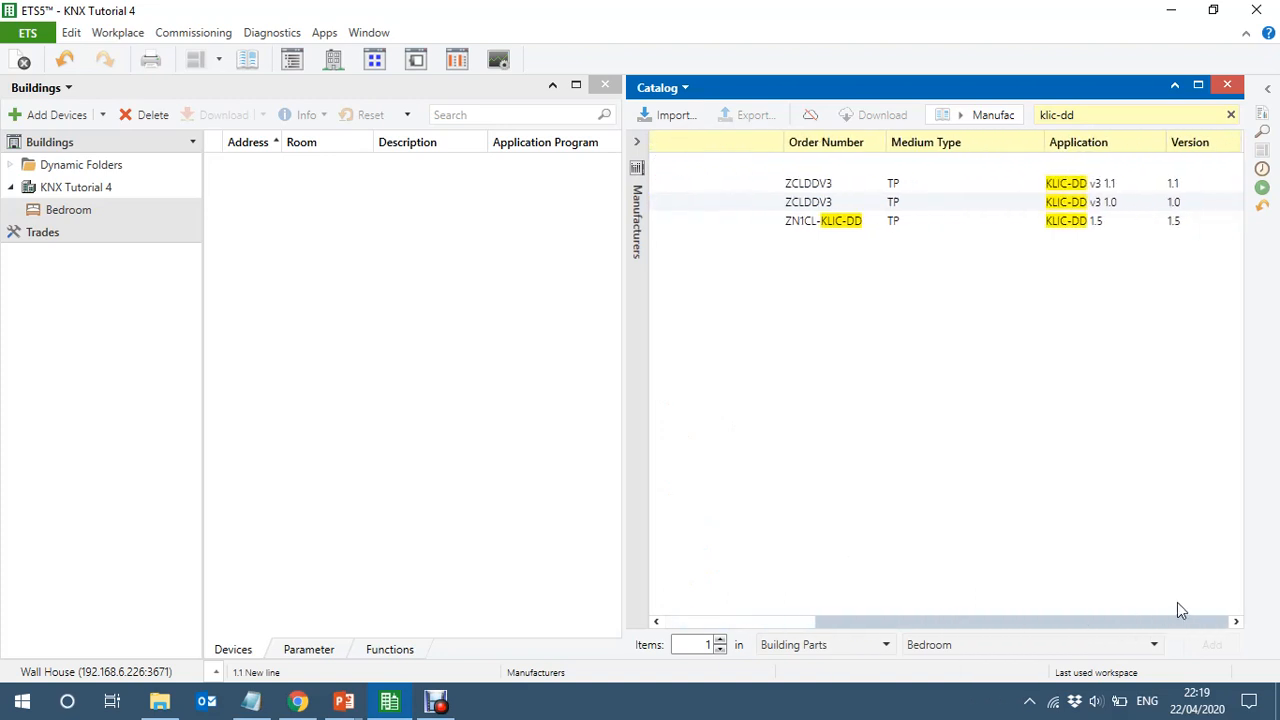
click(1190, 187)
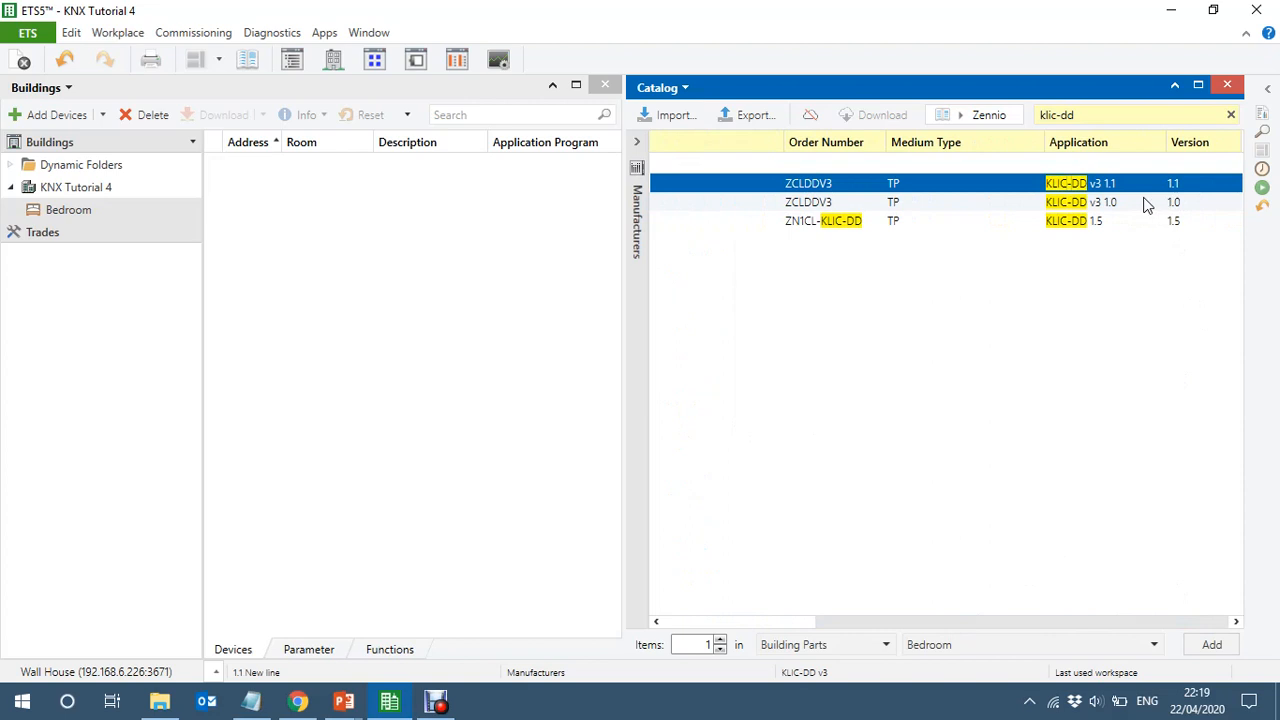
click(1146, 204)
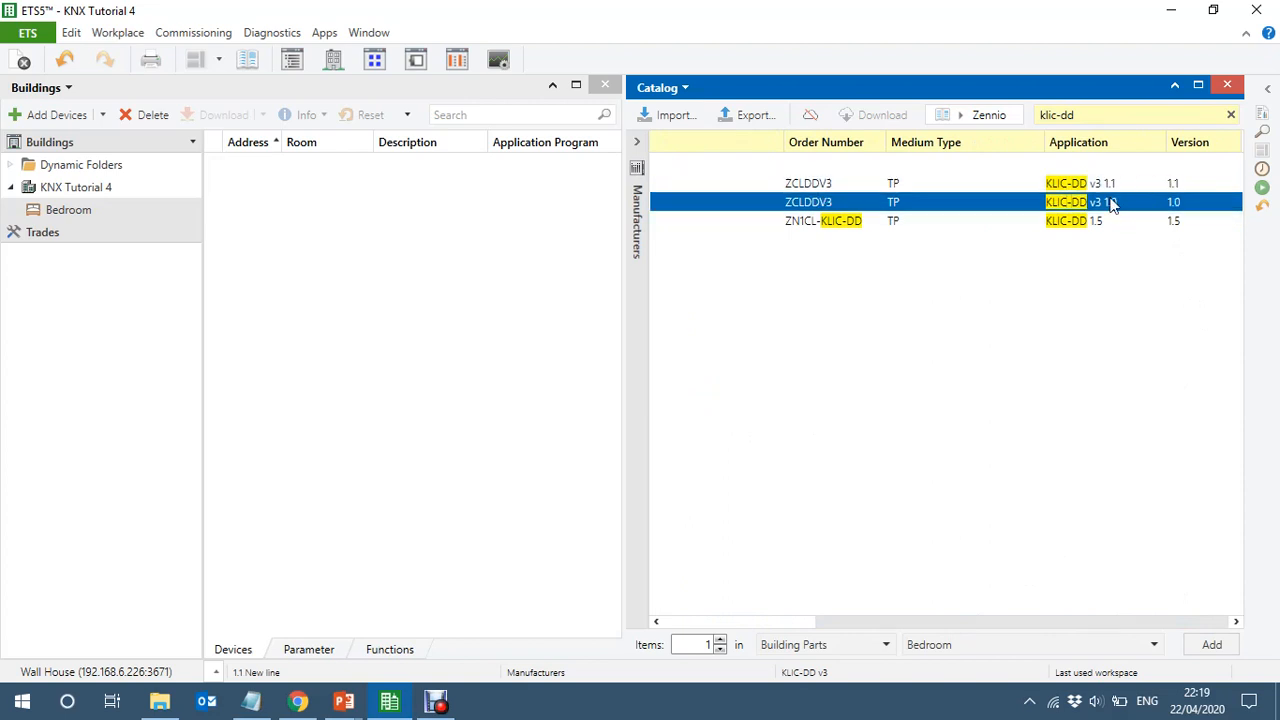
drag(1044, 142, 896, 142)
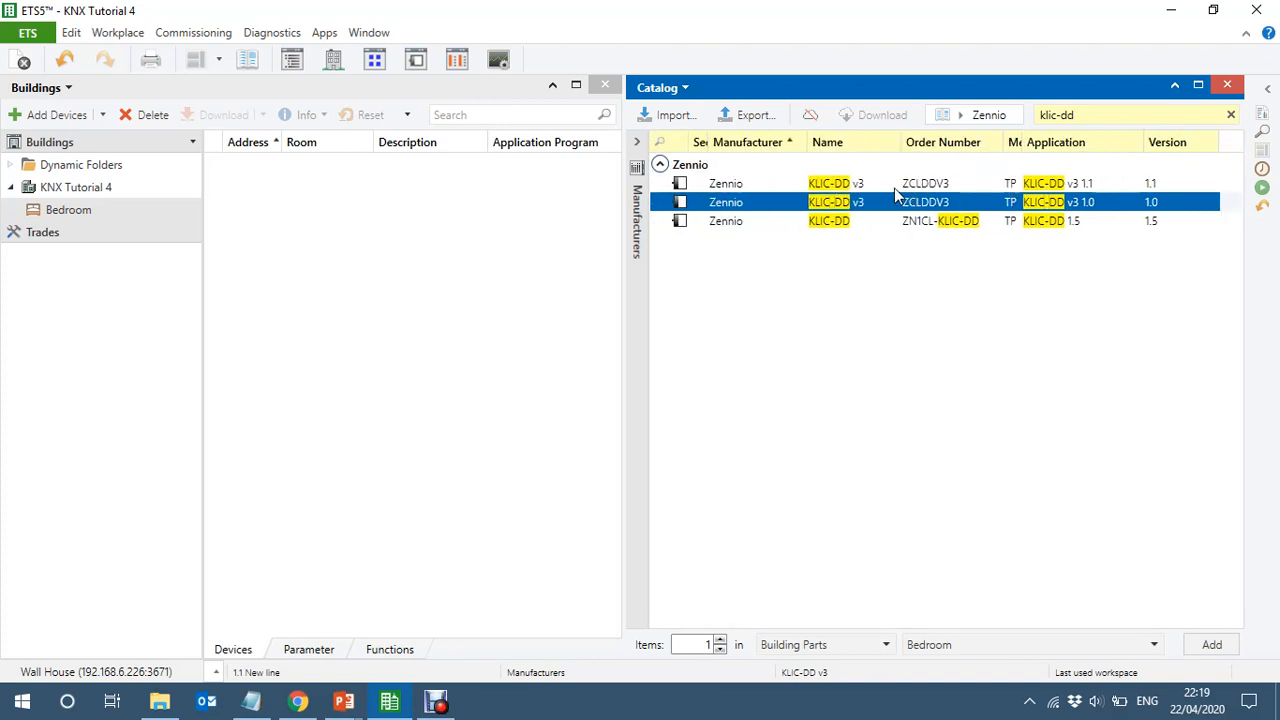
click(887, 186)
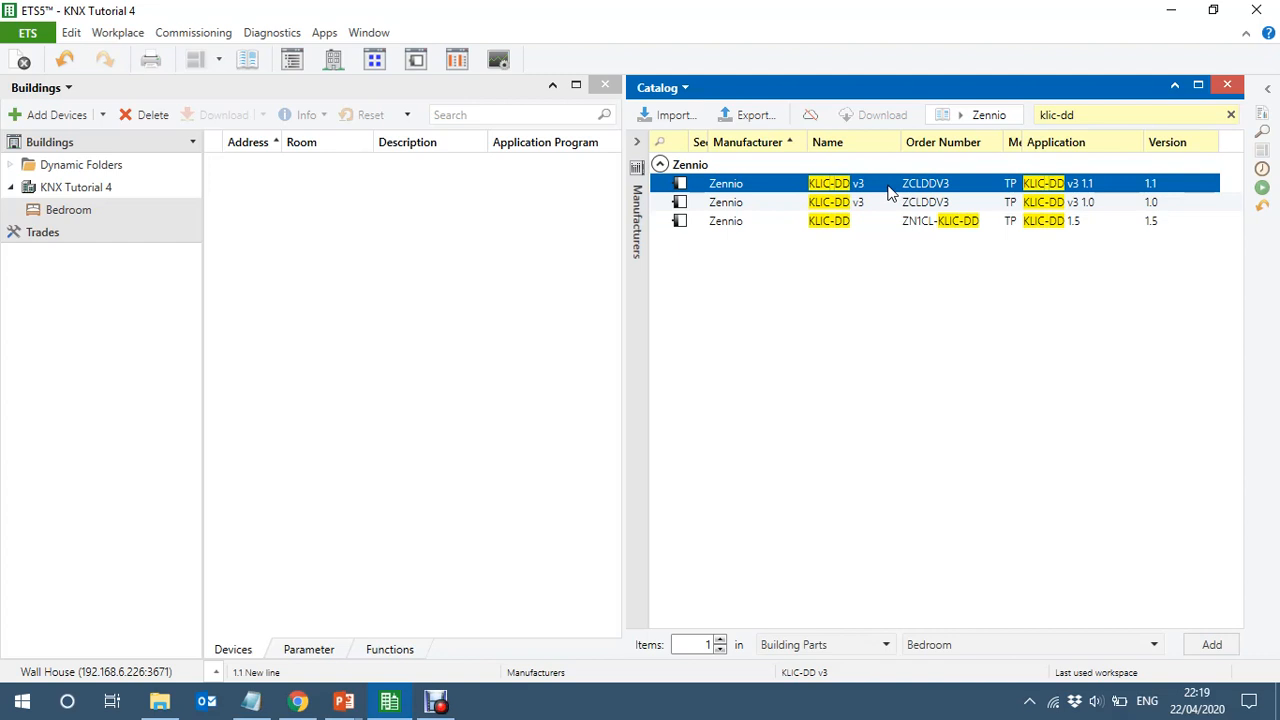
drag(890, 190, 99, 225)
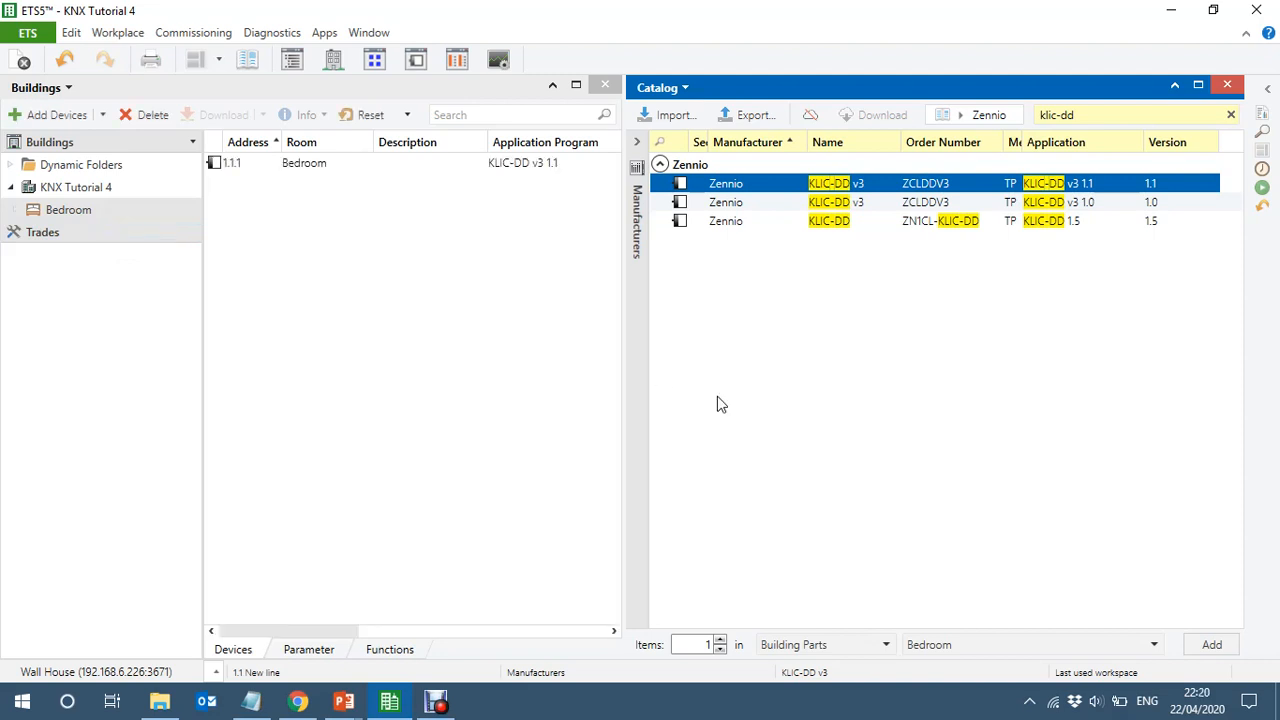
Step: Search the catalog for 5194 and add the locally available Albrecht Jung 5194KRMTSD room controller, version 1.1, to the Bedroom
click(1104, 117)
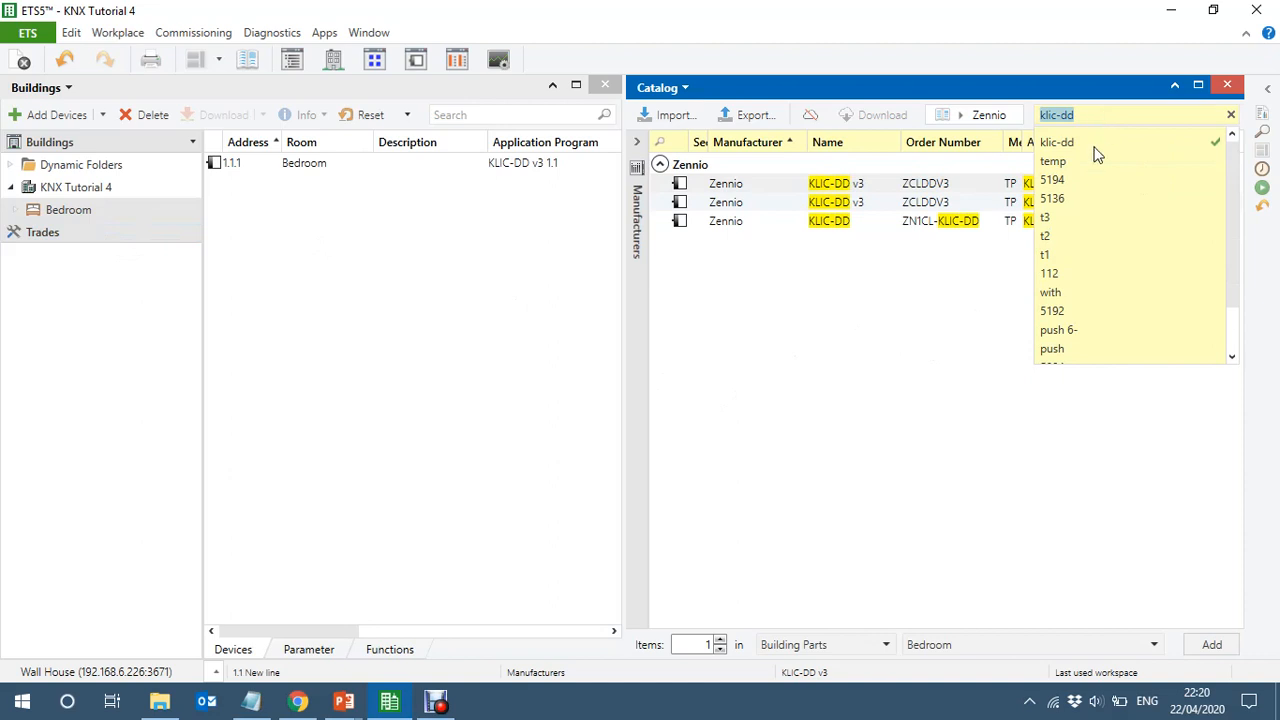
click(1086, 180)
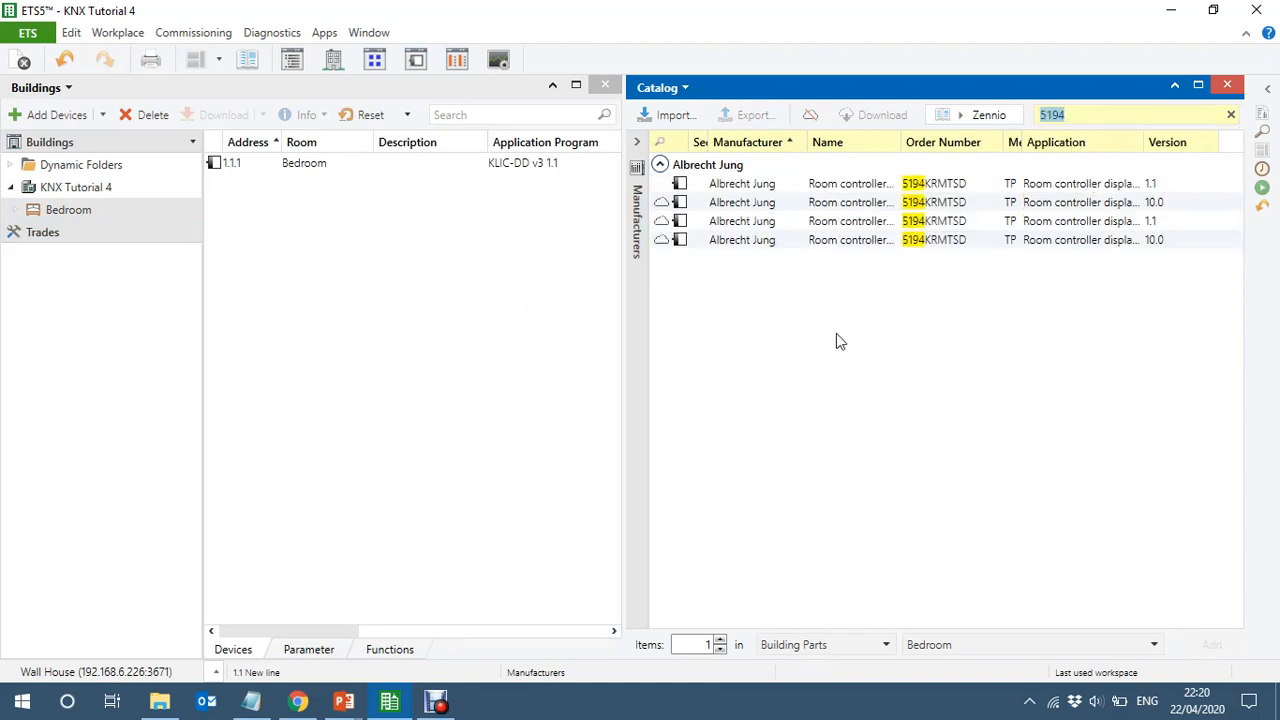
click(786, 188)
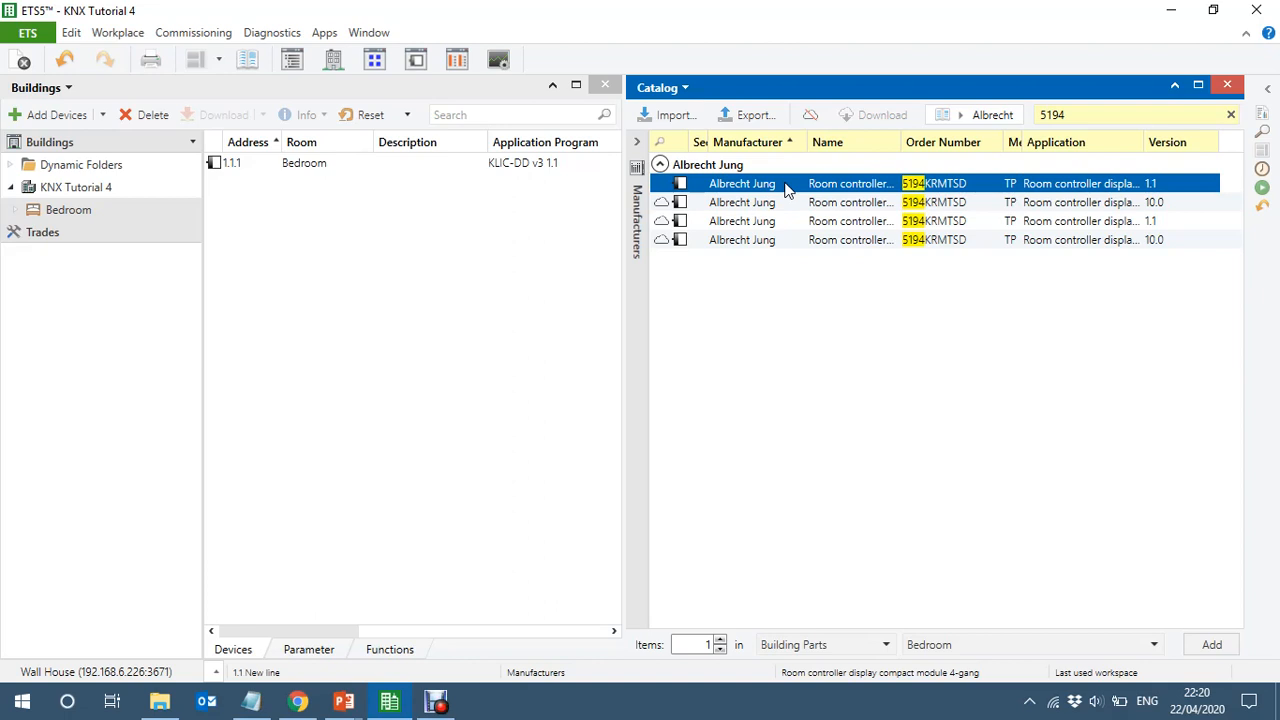
drag(766, 185, 422, 275)
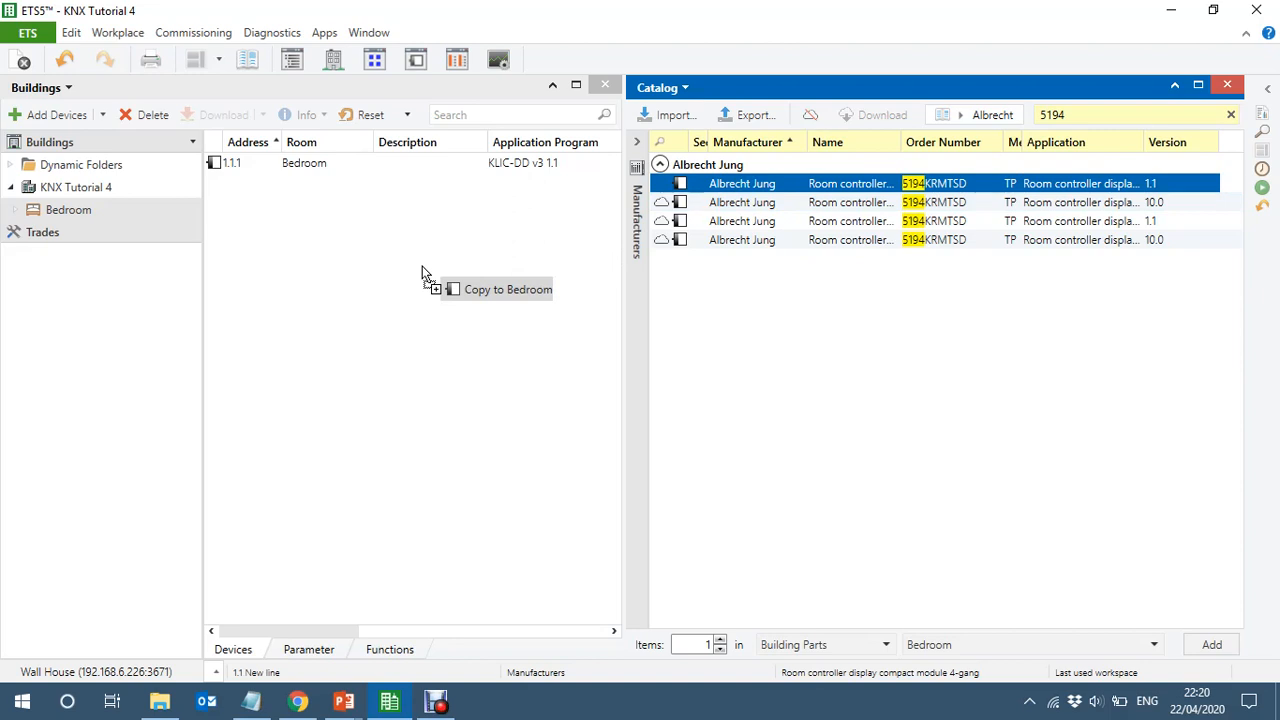
drag(422, 274, 422, 274)
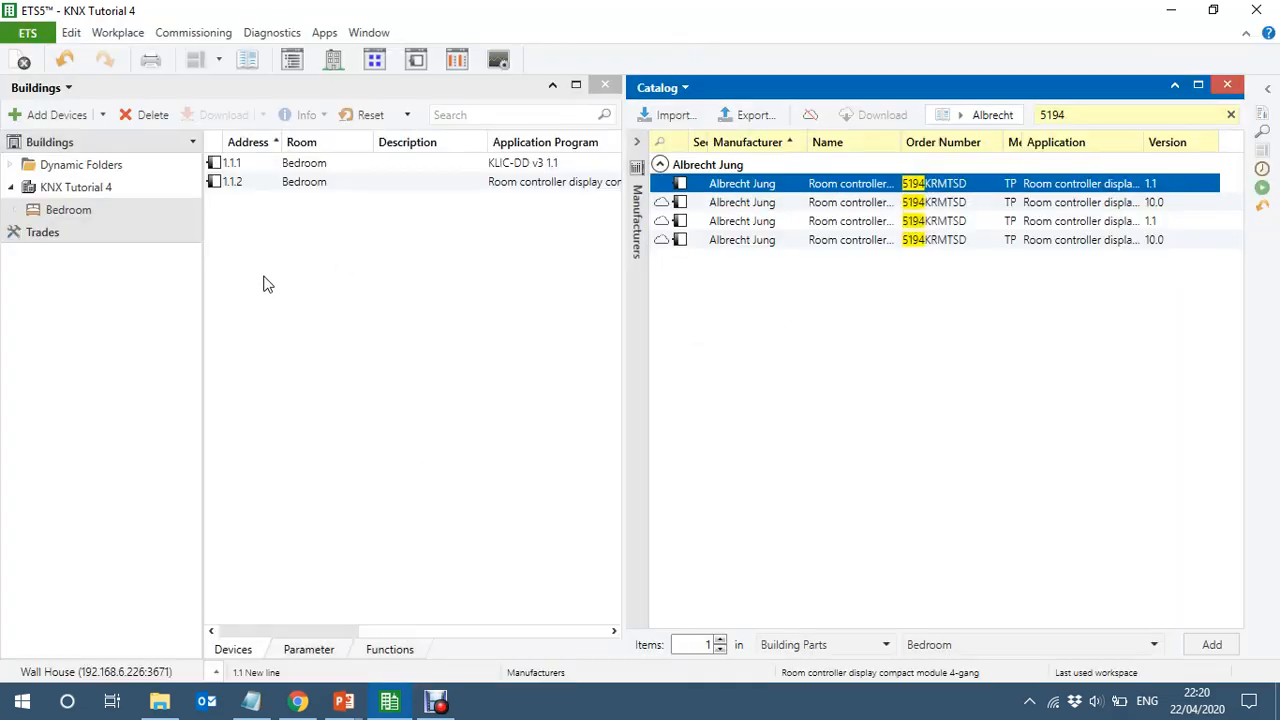
Step: Expand the Bedroom to show the KLIC-DD v3 device's group objects, and close the catalog with its search cleared
click(15, 210)
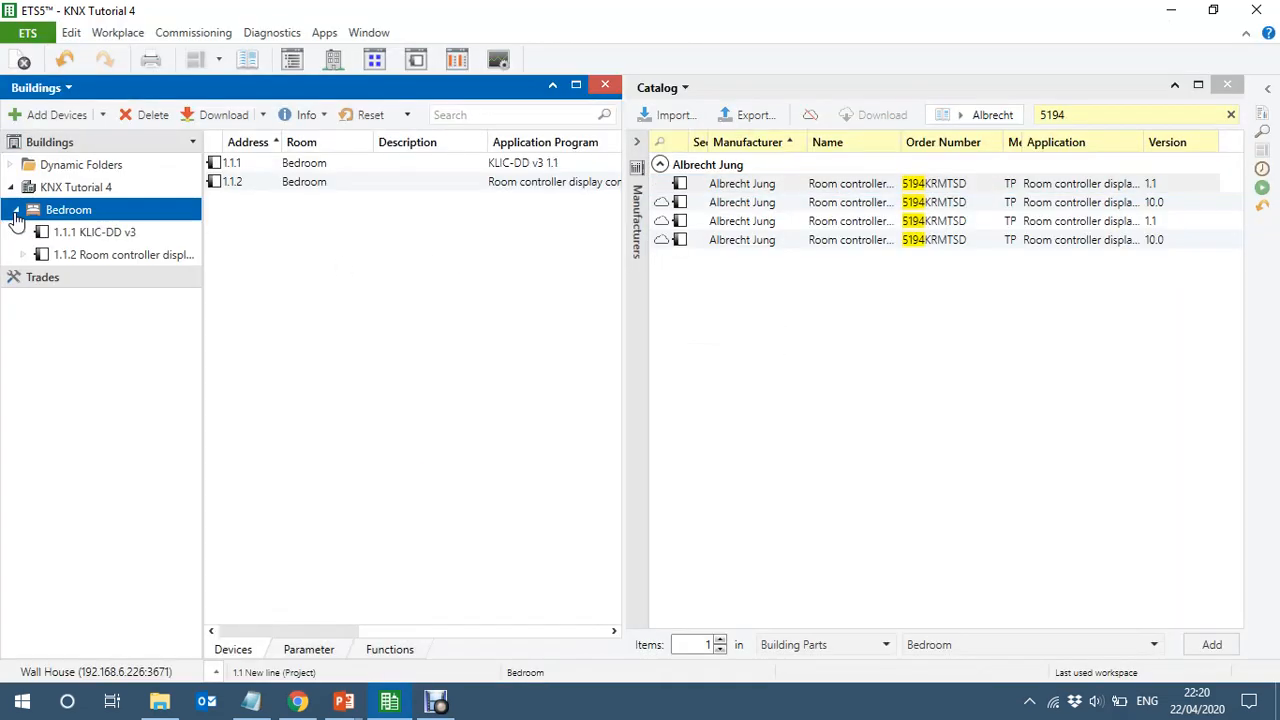
click(118, 236)
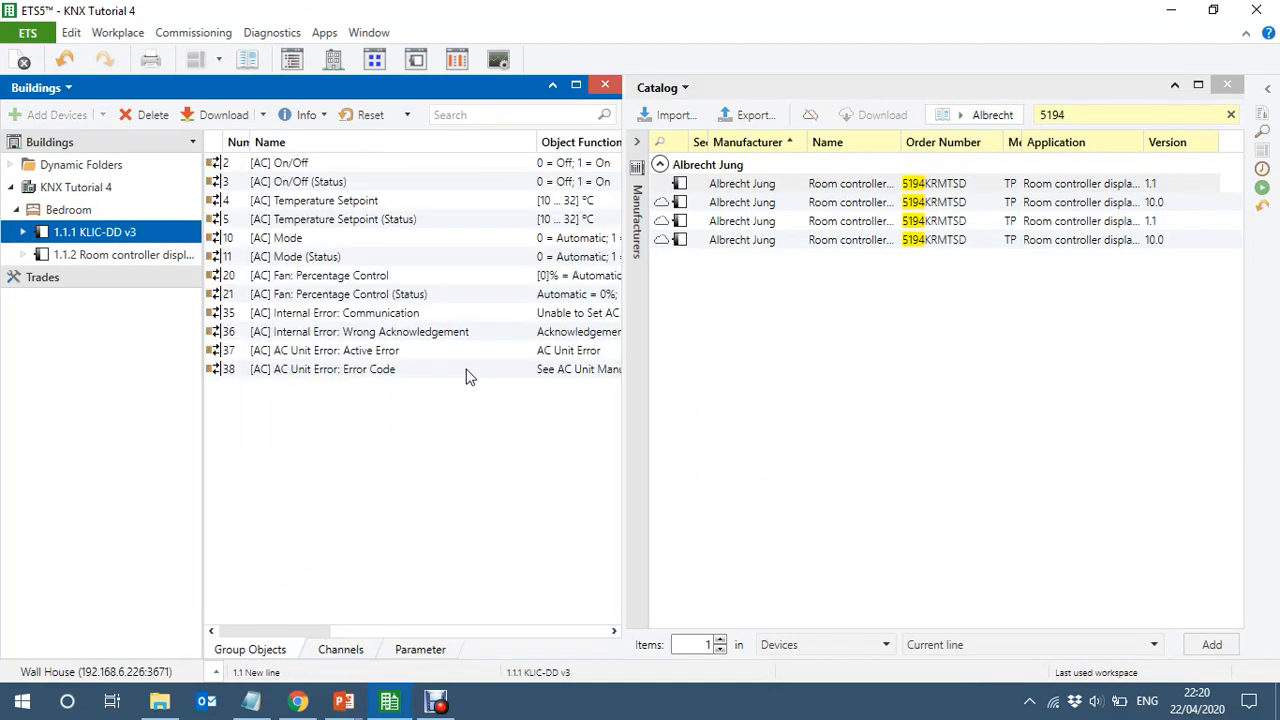
click(1231, 116)
click(1231, 116)
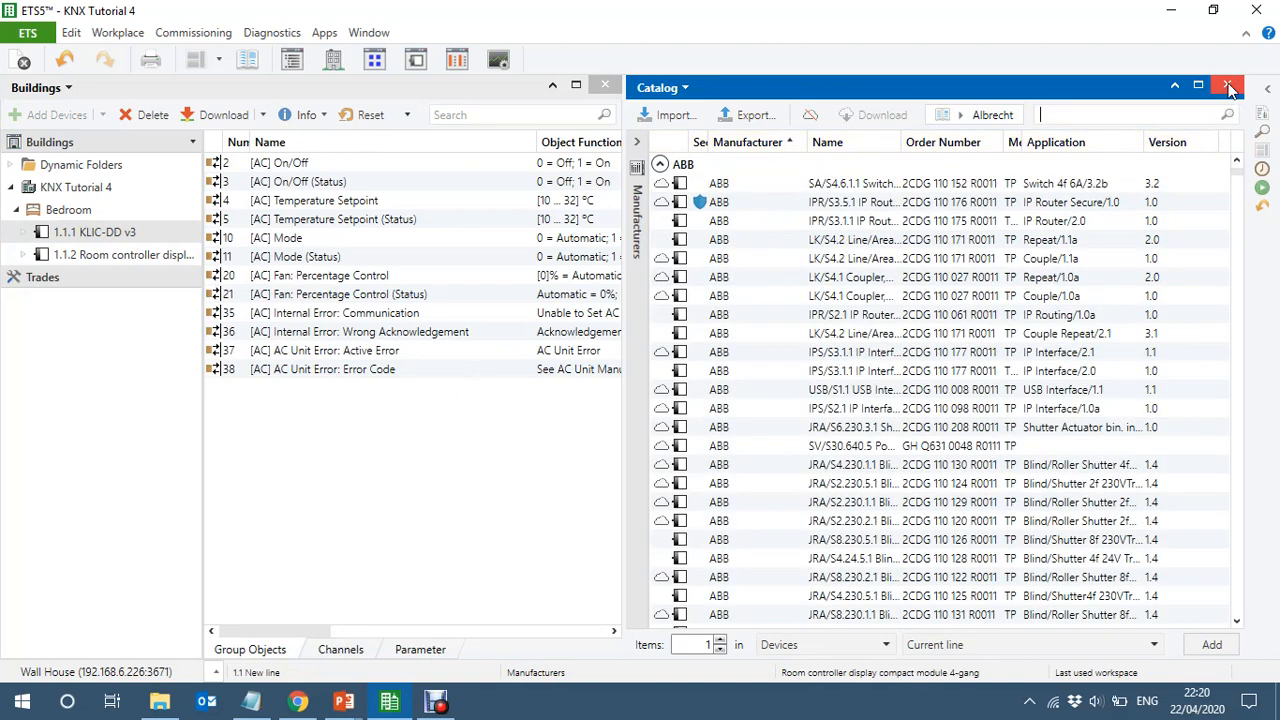
click(1229, 87)
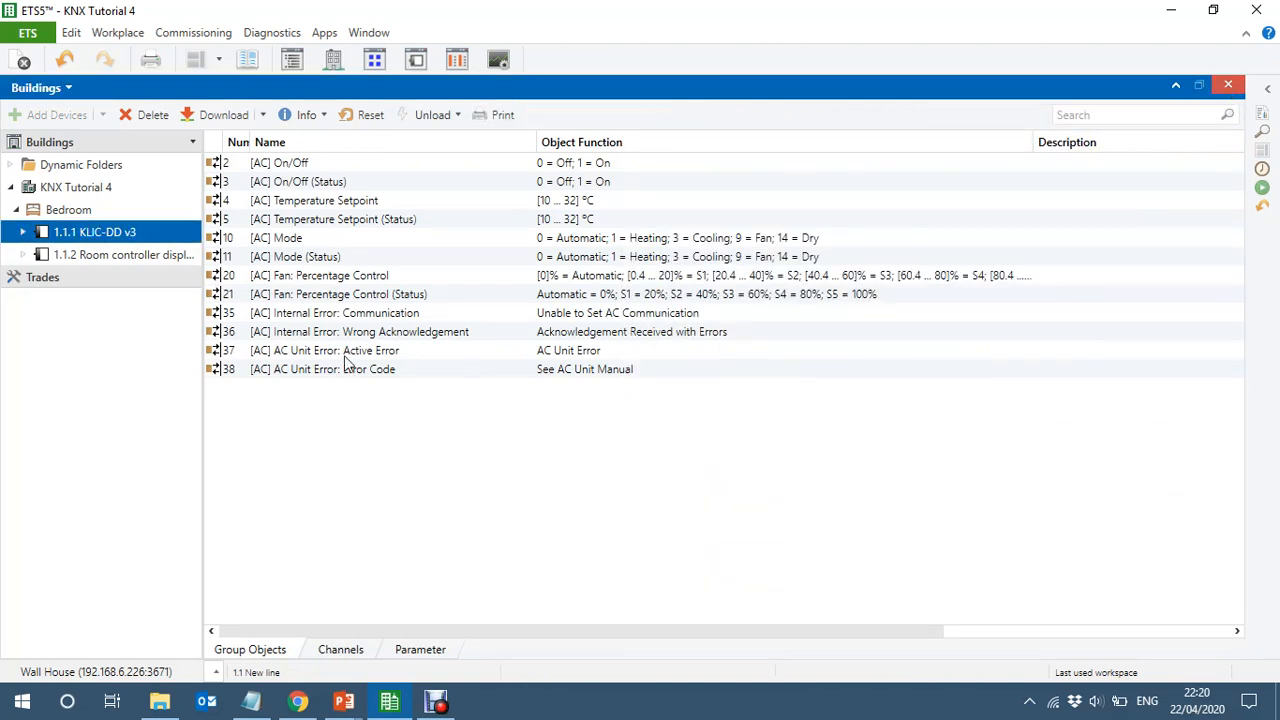
Step: Adjust the Name and Object Function column widths so the full texts of the KLIC-DD v3 group objects are readable
click(342, 239)
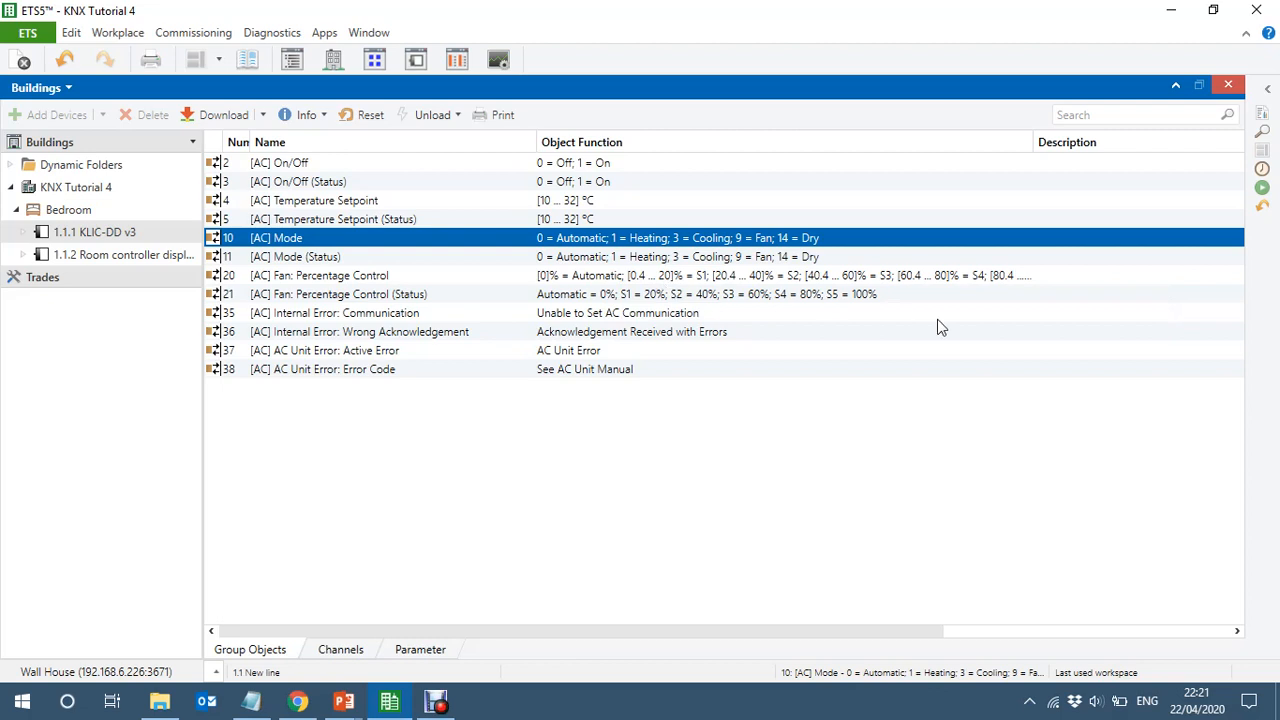
drag(1031, 145, 1118, 155)
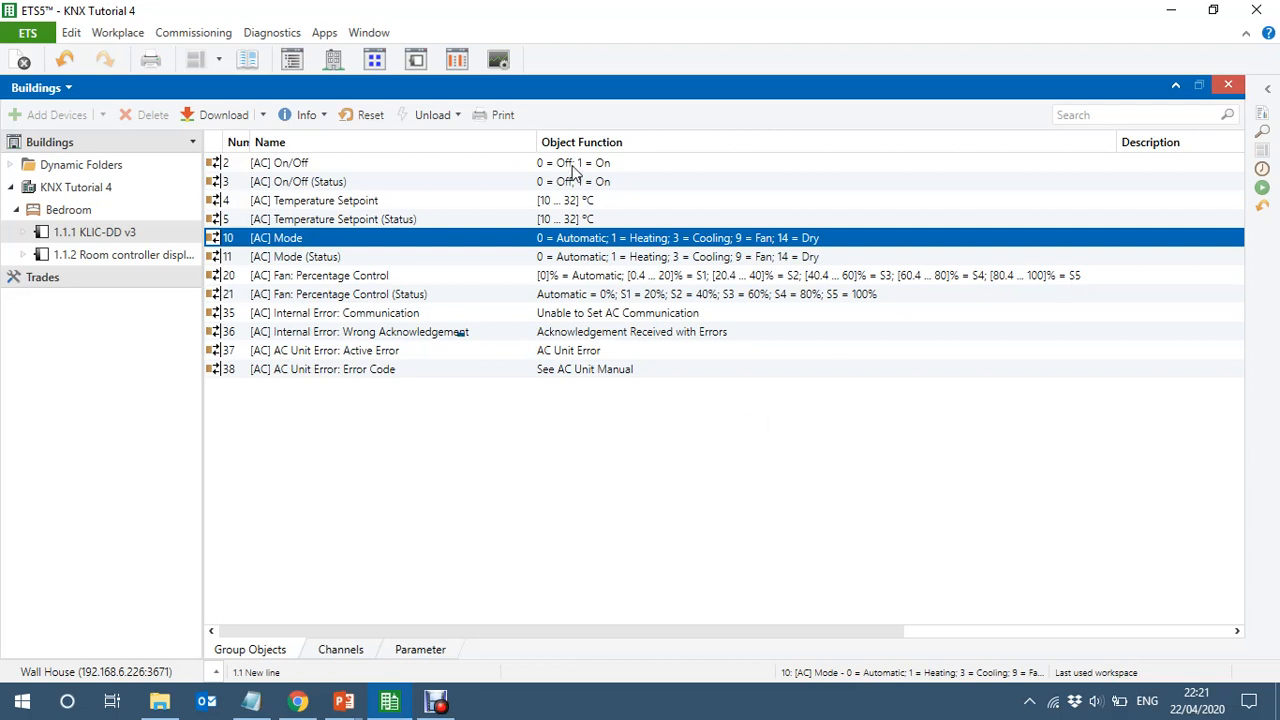
drag(533, 144, 468, 144)
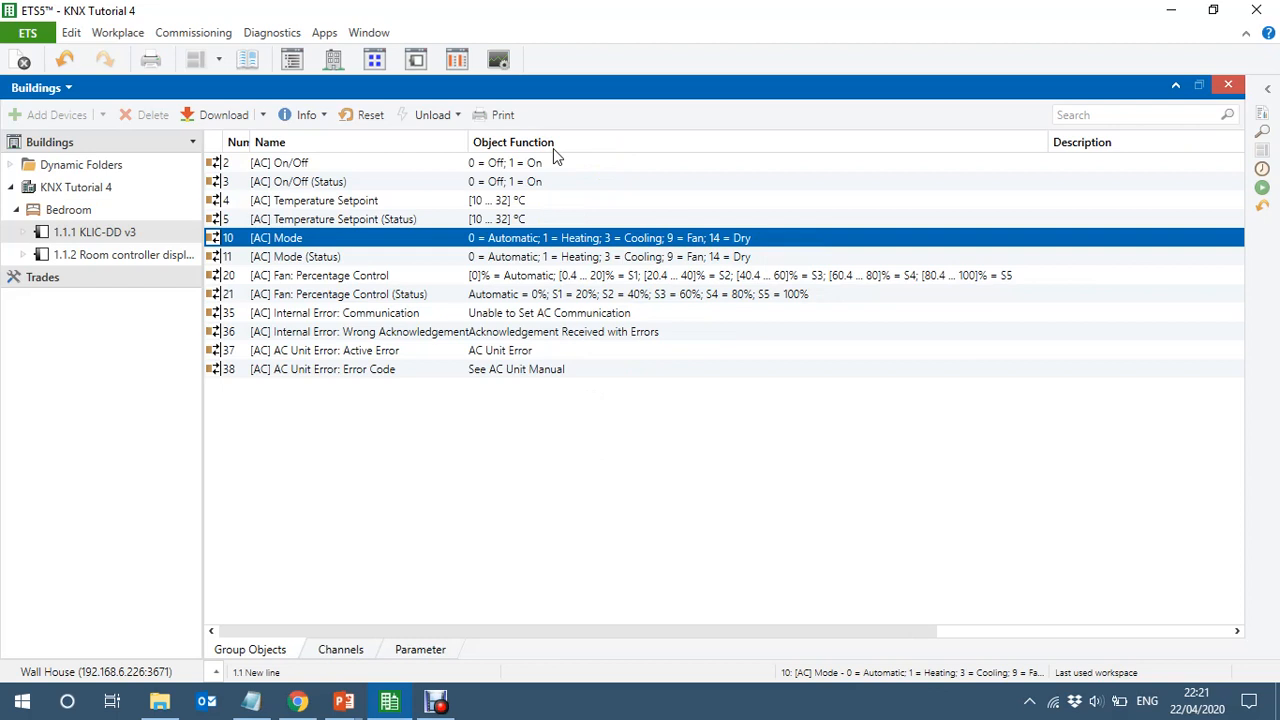
drag(468, 148, 523, 152)
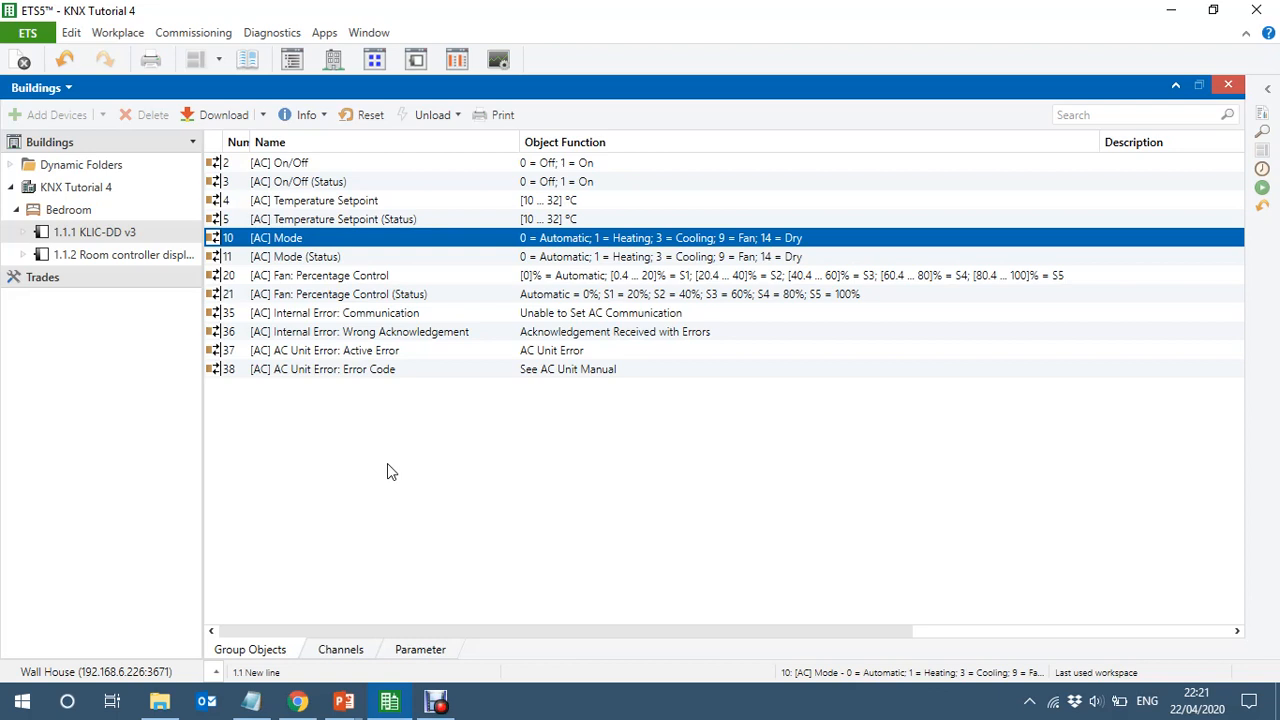
click(446, 196)
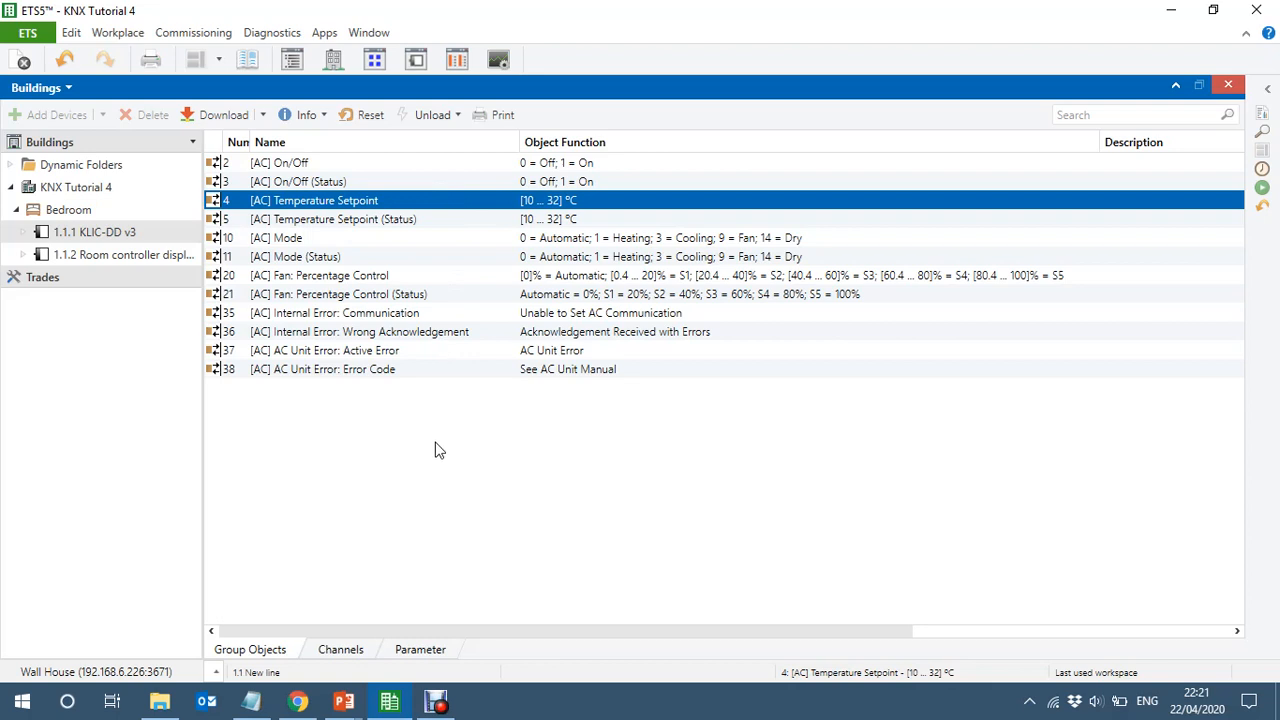
Step: In the KLIC-DD v3 parameters, enable monitoring of the AC unit's measured temperature, with Periodic + Variation sending and a 5 min period
click(423, 652)
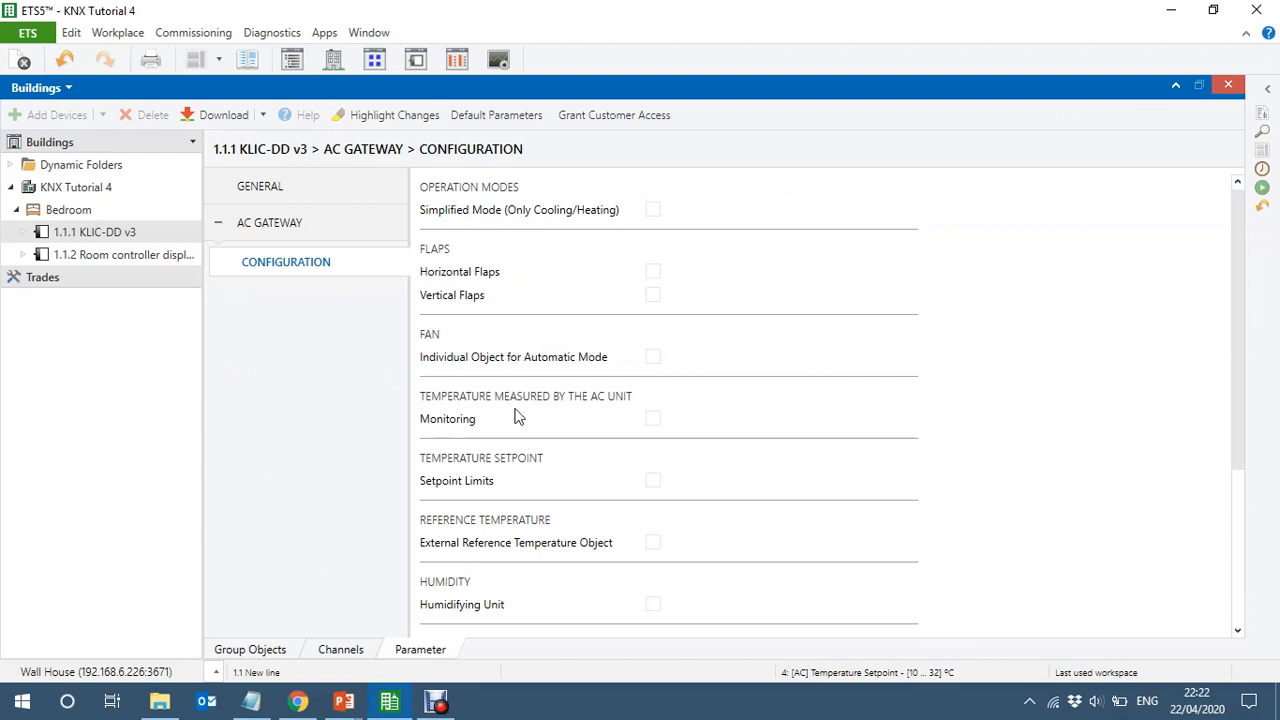
click(651, 420)
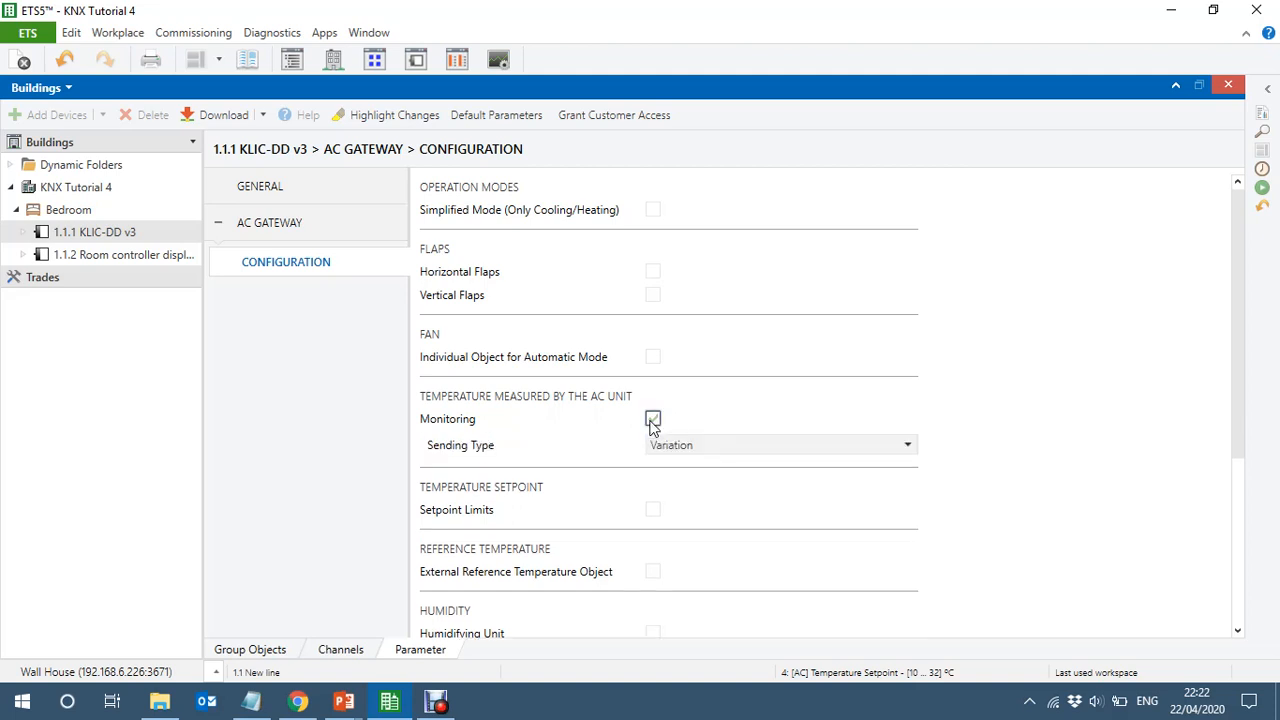
click(730, 446)
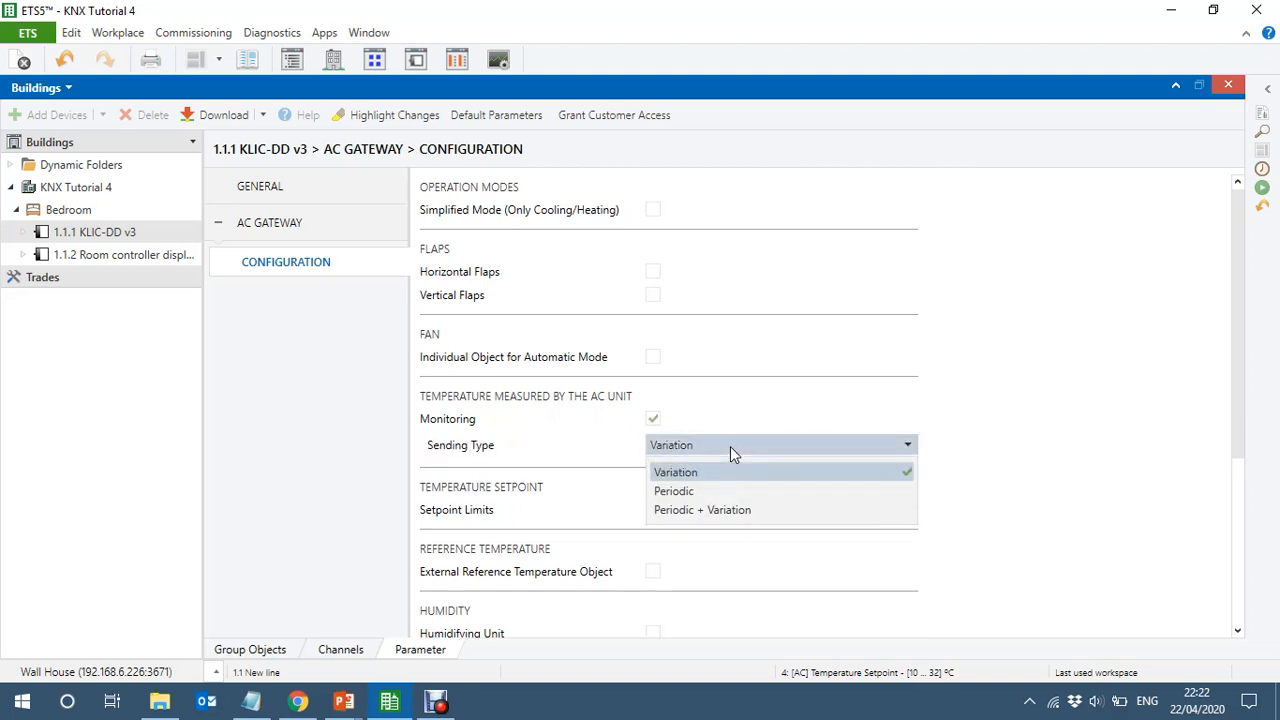
click(699, 512)
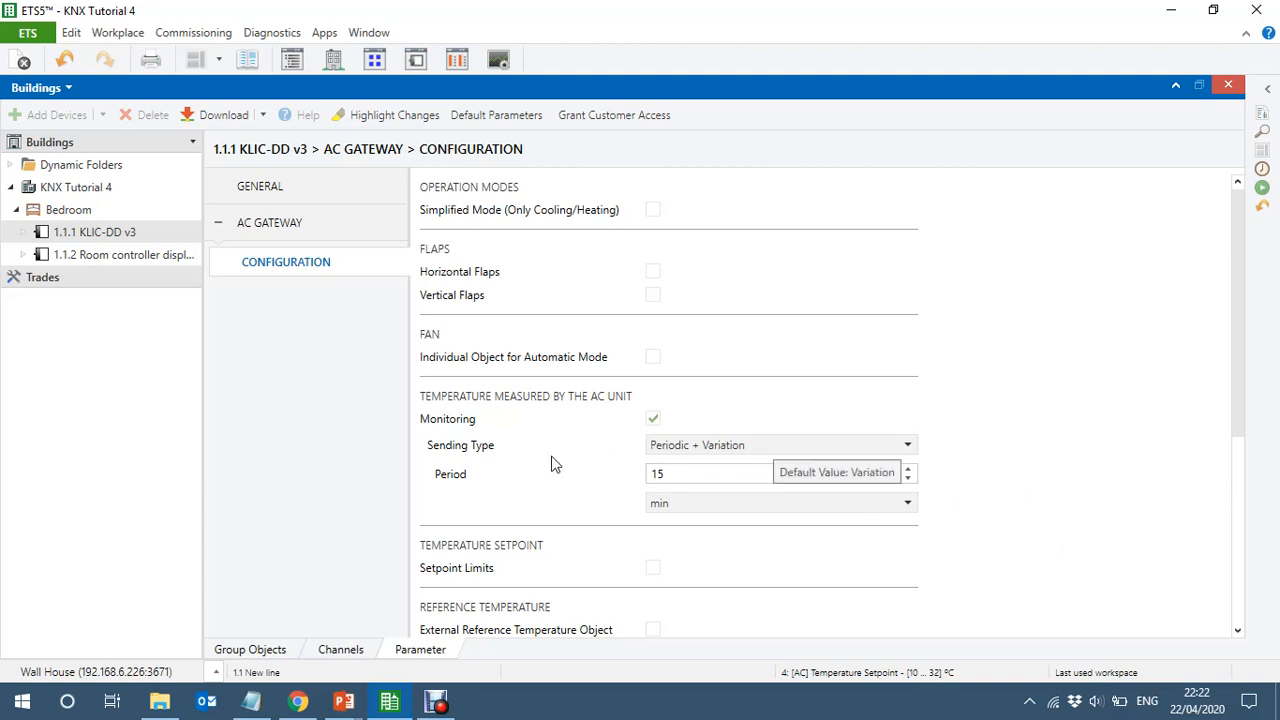
double_click(676, 477)
text(5)
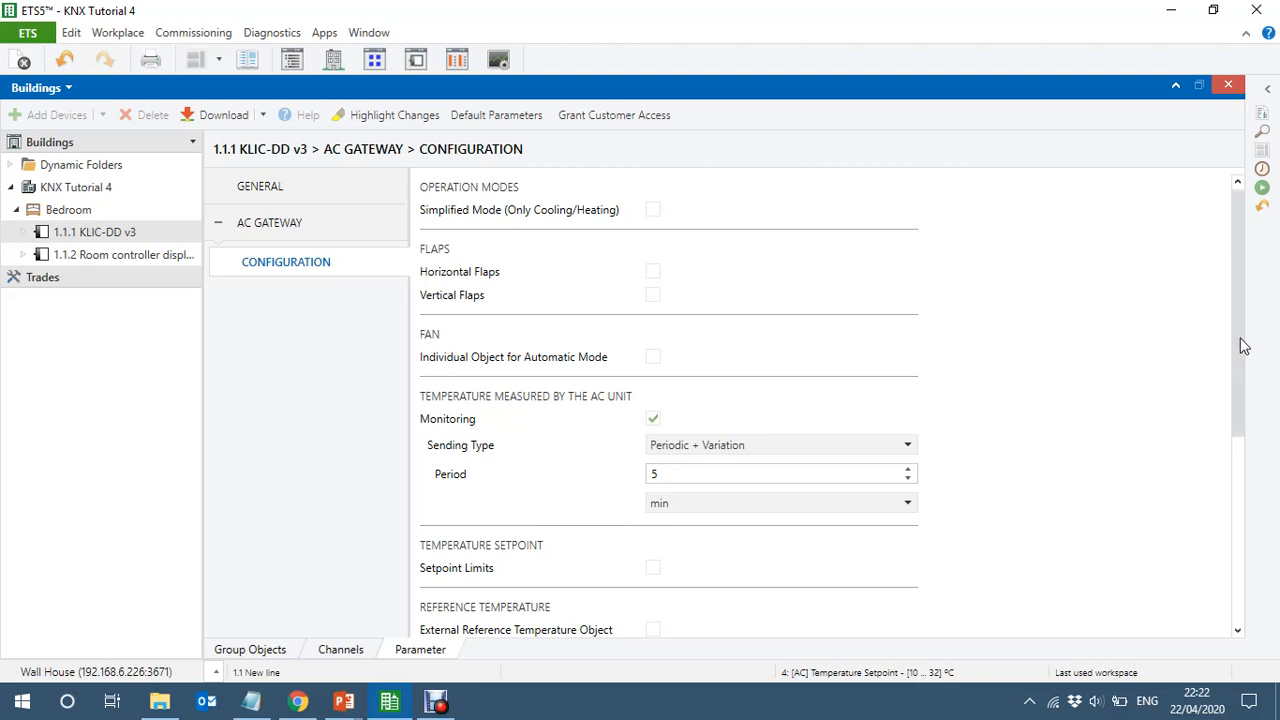
Step: Review the remaining AC gateway configuration parameters, and return to the group objects to examine the On/Off control and status objects
drag(1245, 361, 1245, 557)
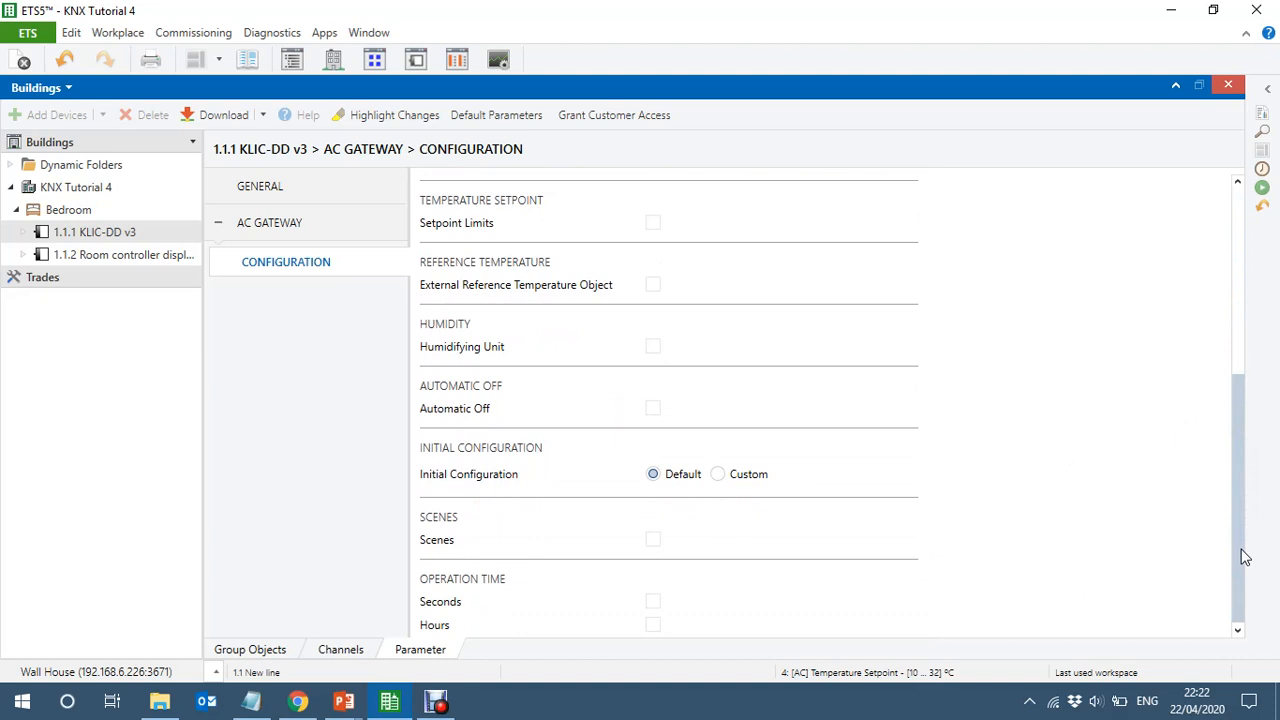
drag(1246, 537, 1263, 327)
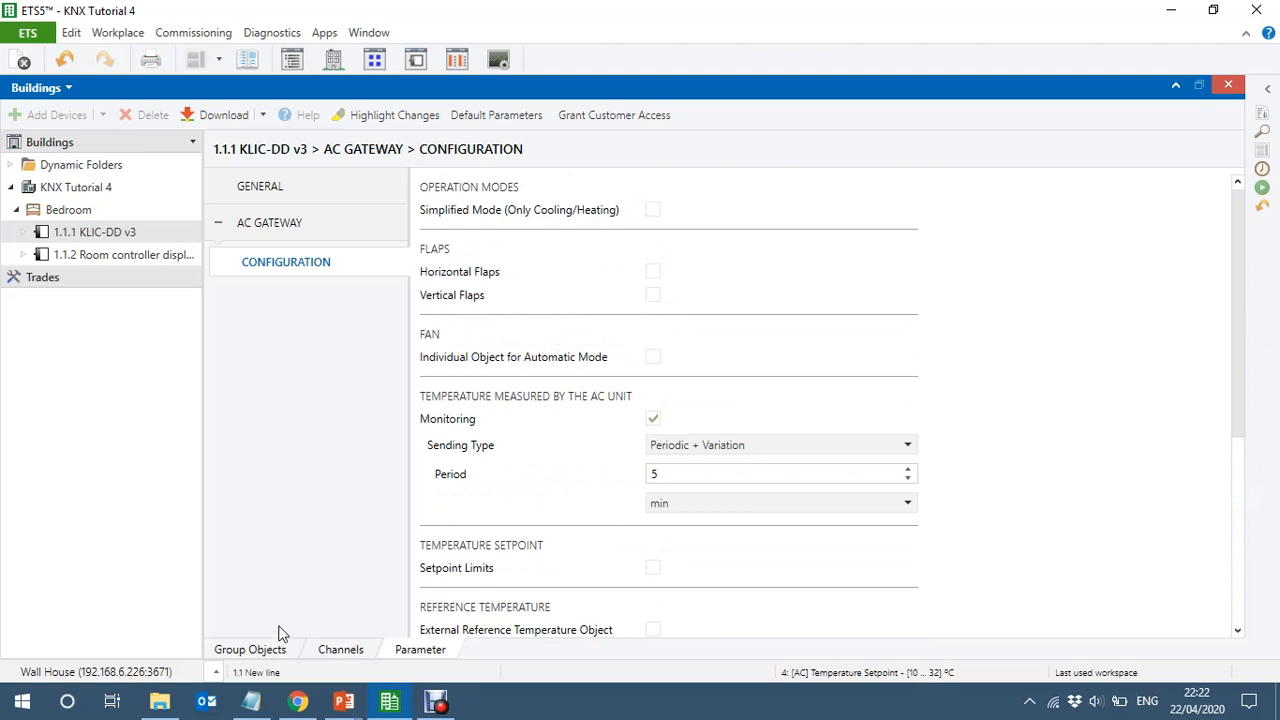
click(247, 651)
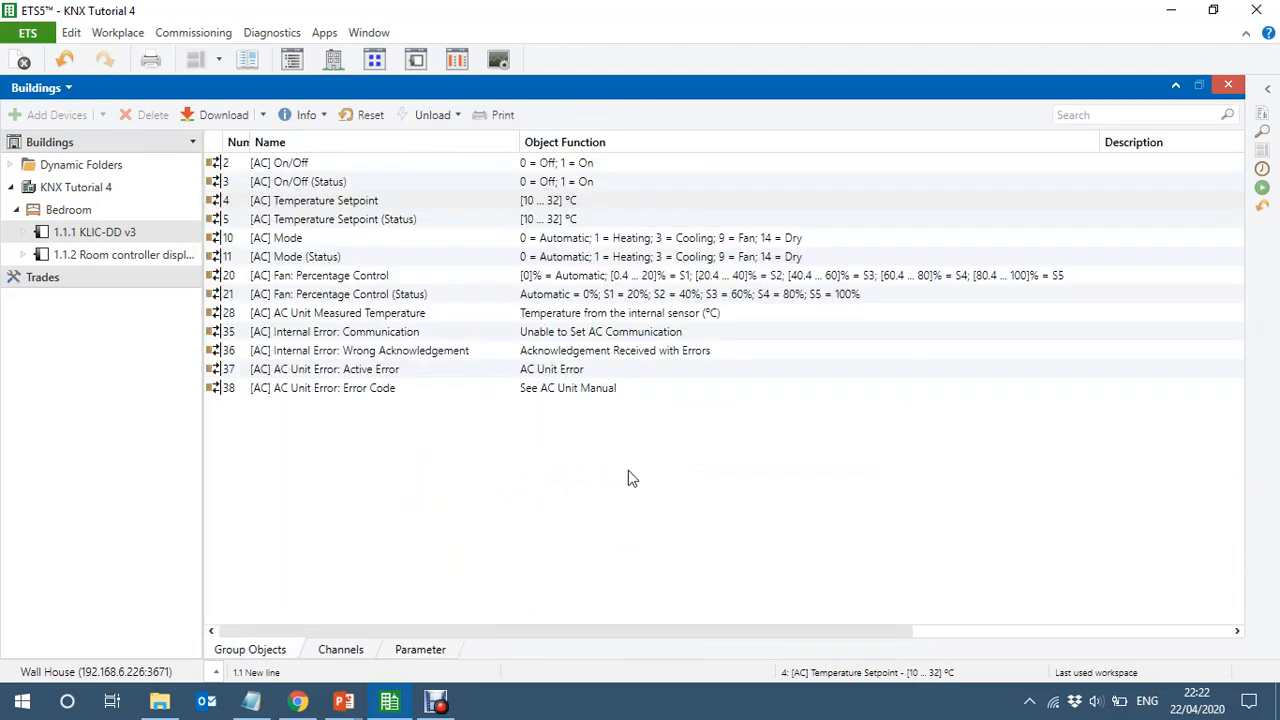
click(325, 167)
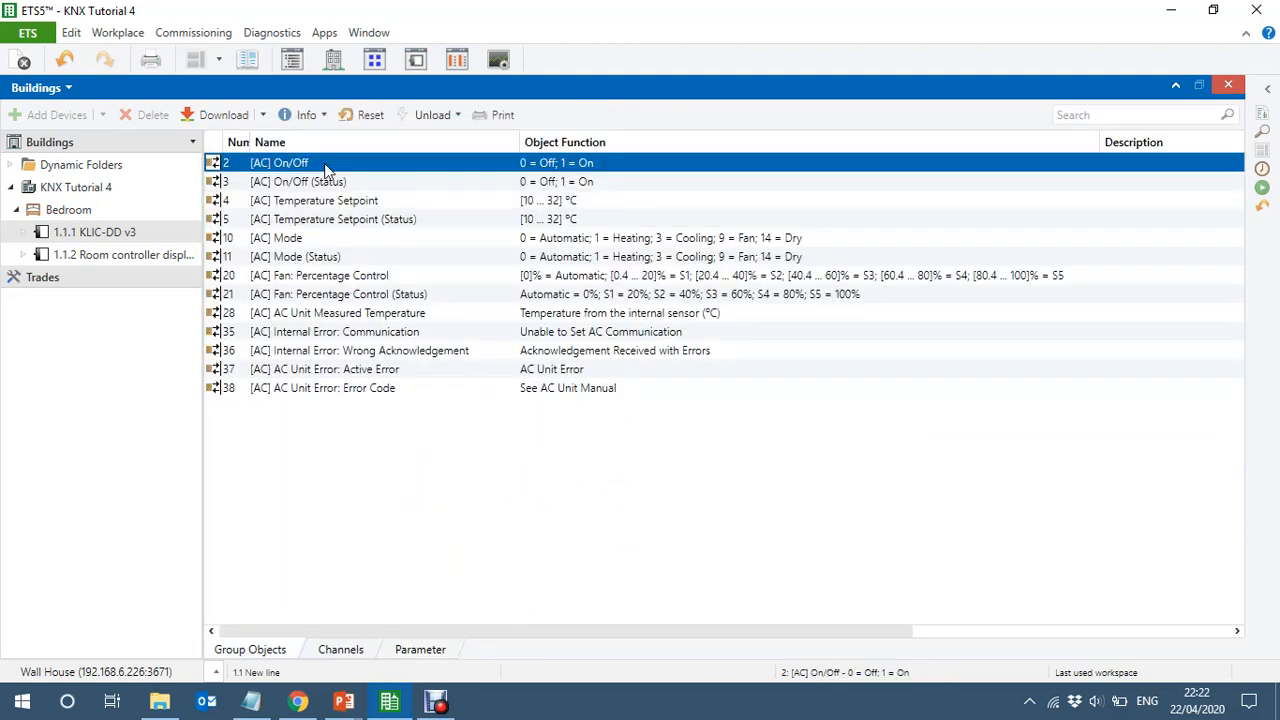
click(380, 188)
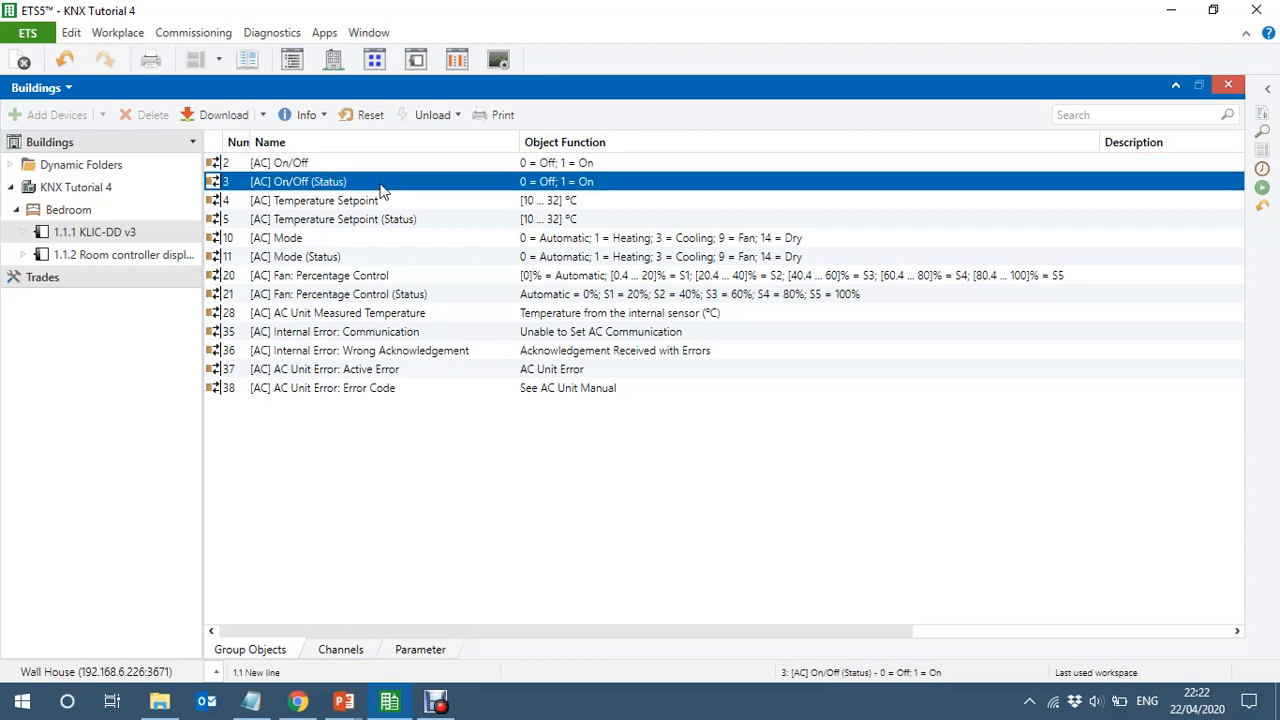
Step: Examine the KLIC-DD v3 group objects for temperature setpoint, mode, measured temperature, and internal and AC unit errors
click(434, 224)
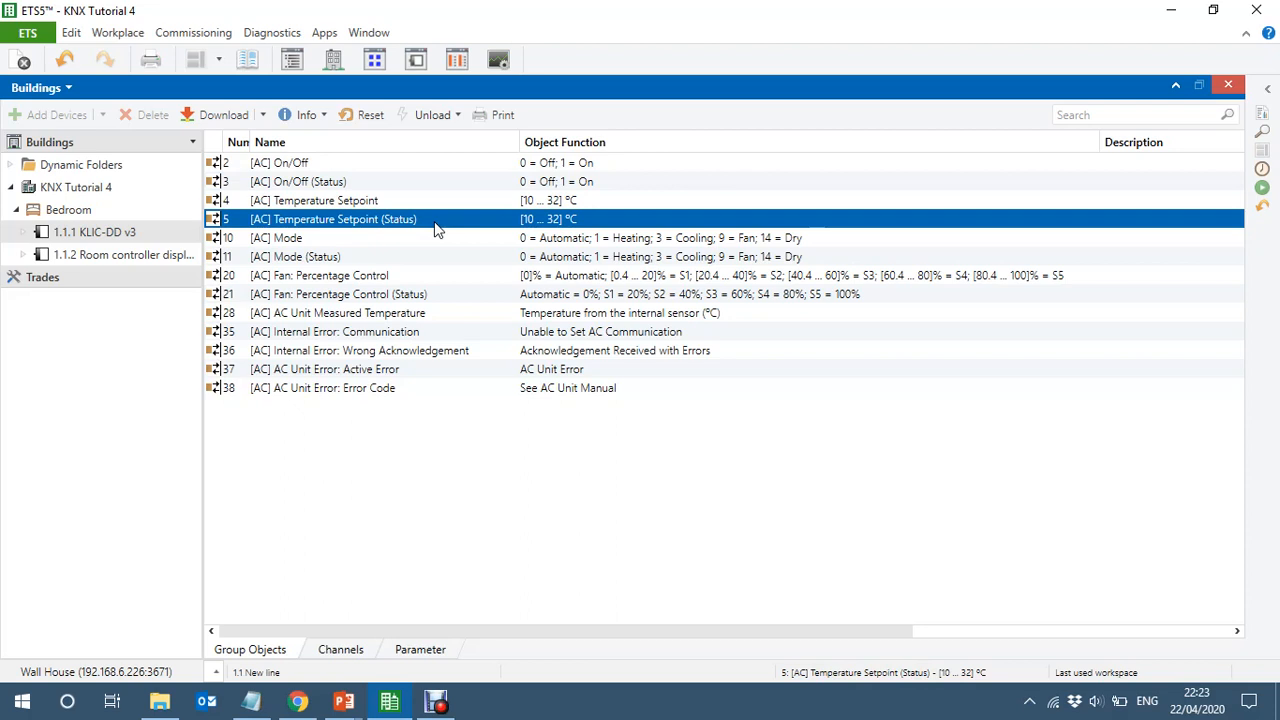
click(441, 205)
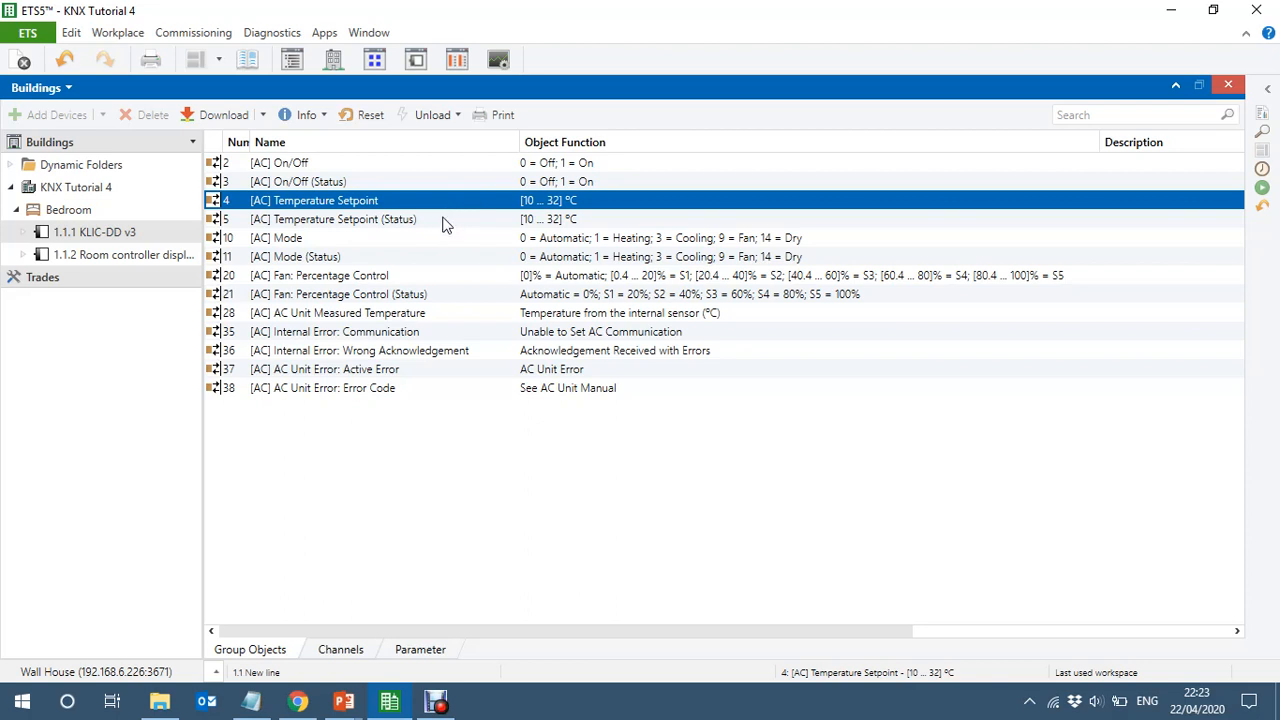
click(380, 243)
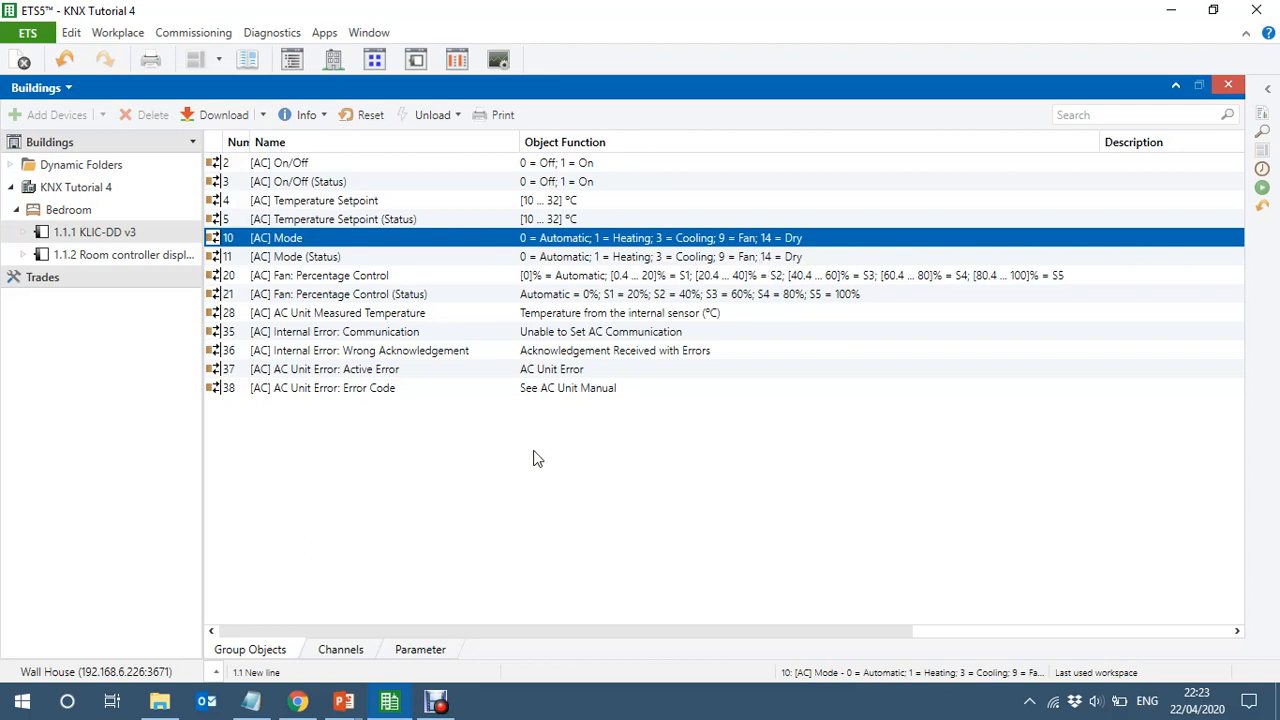
click(393, 315)
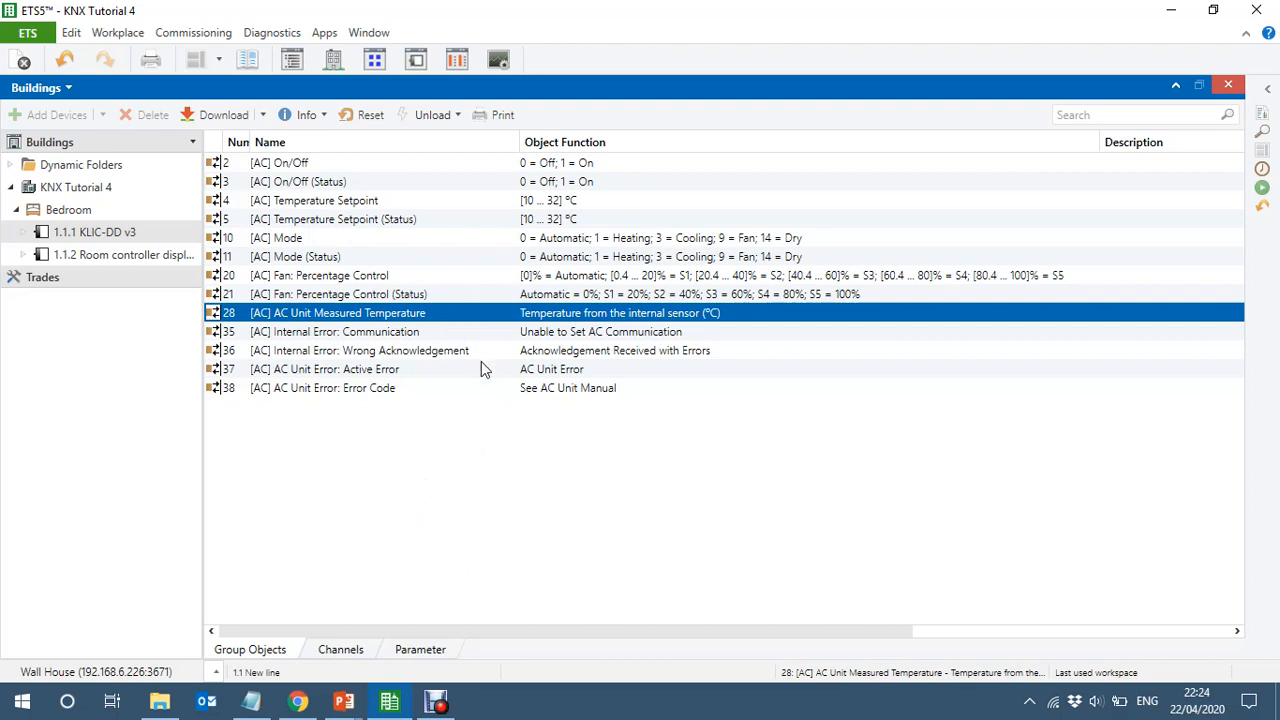
click(422, 372)
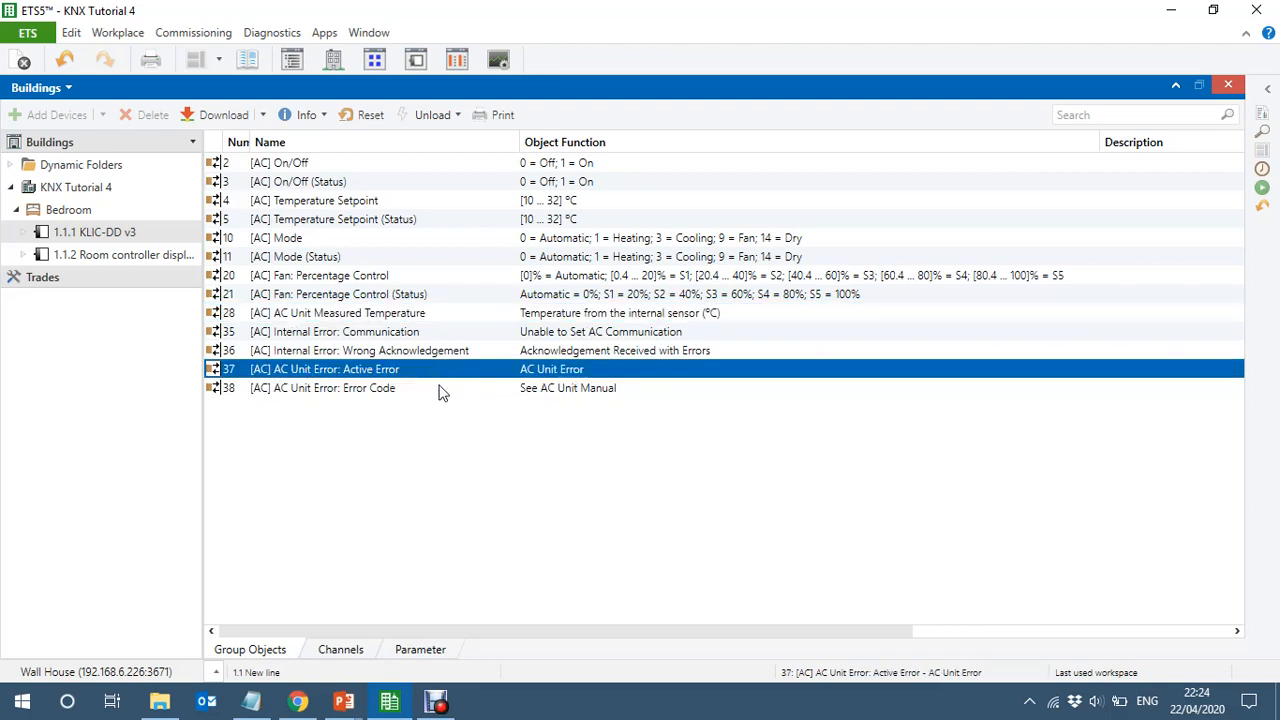
click(490, 335)
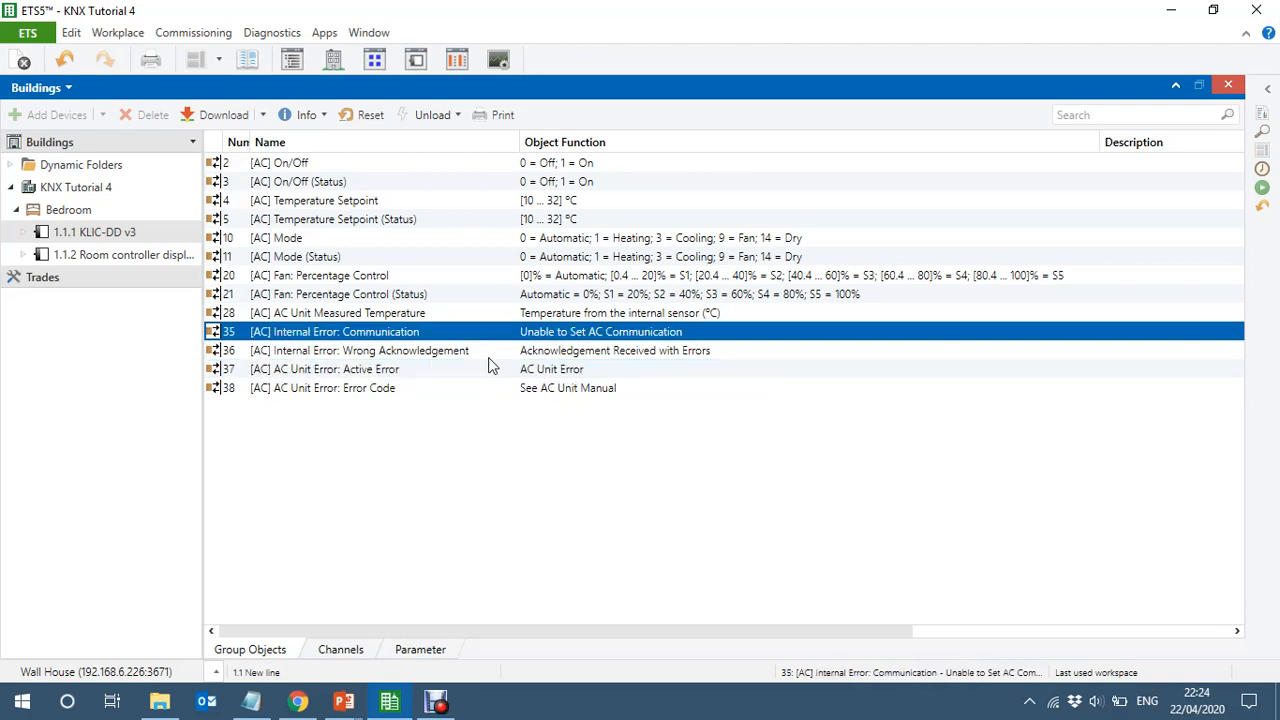
click(490, 357)
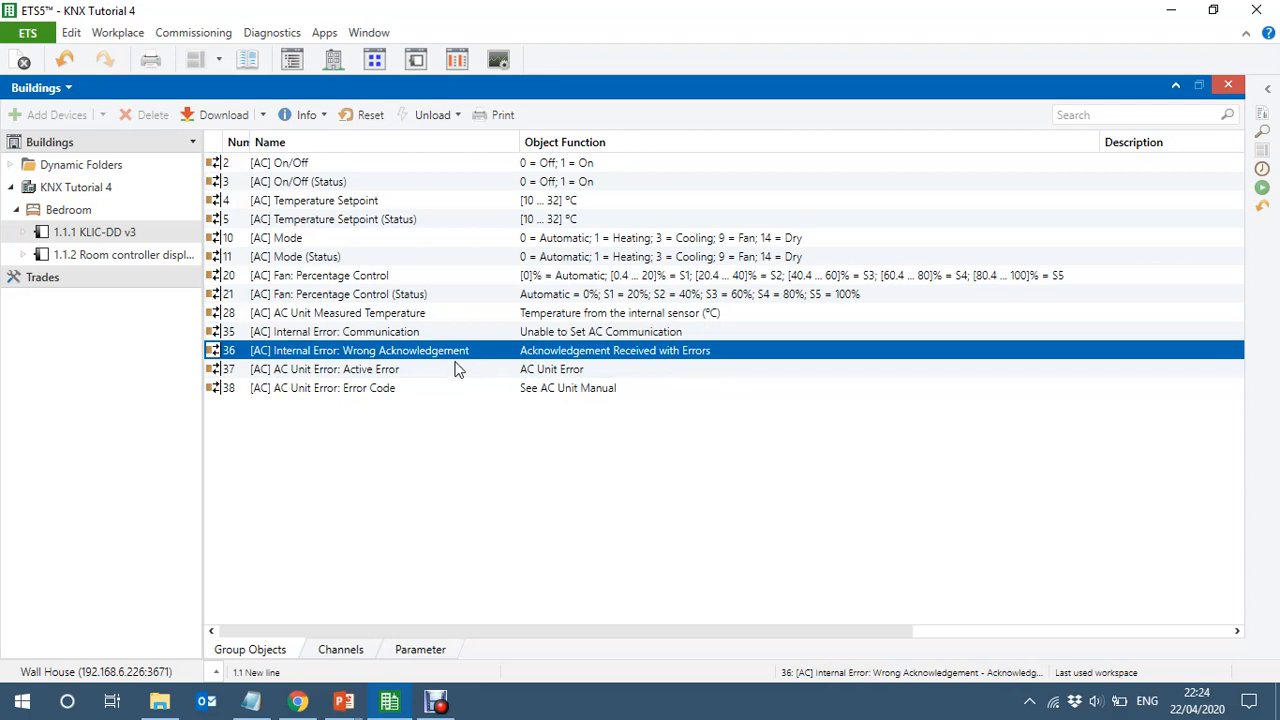
click(454, 369)
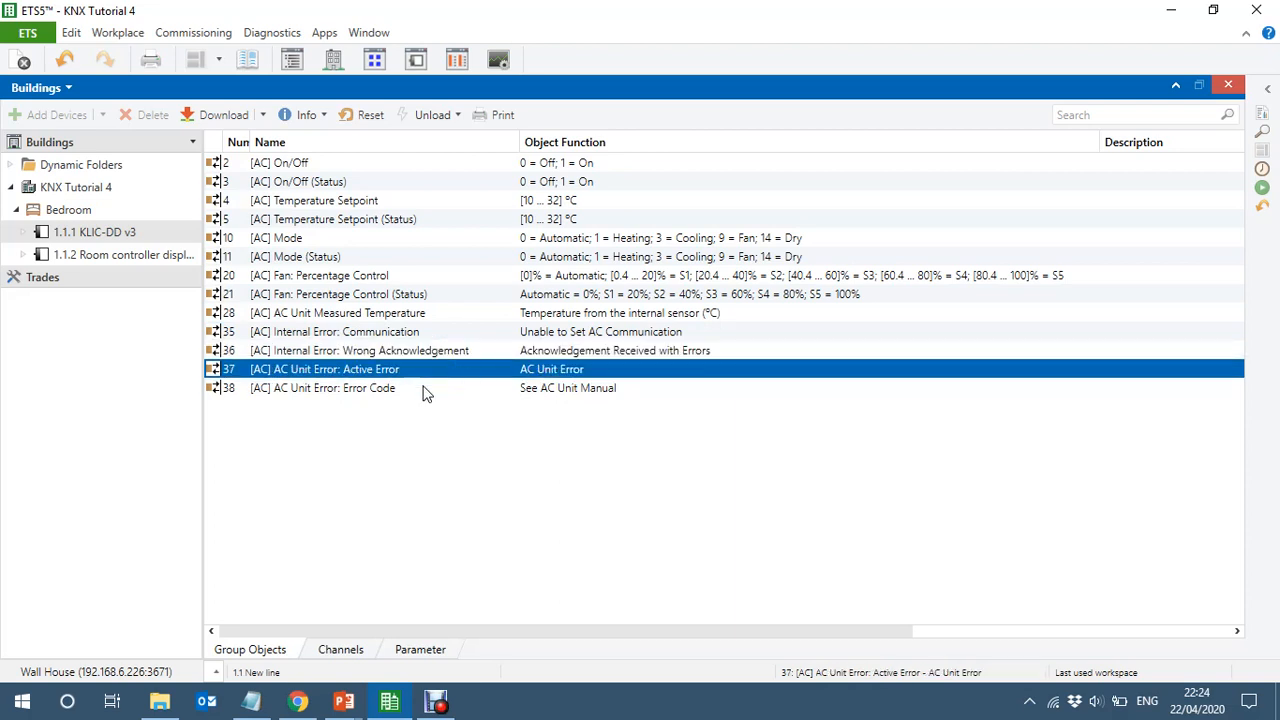
click(424, 392)
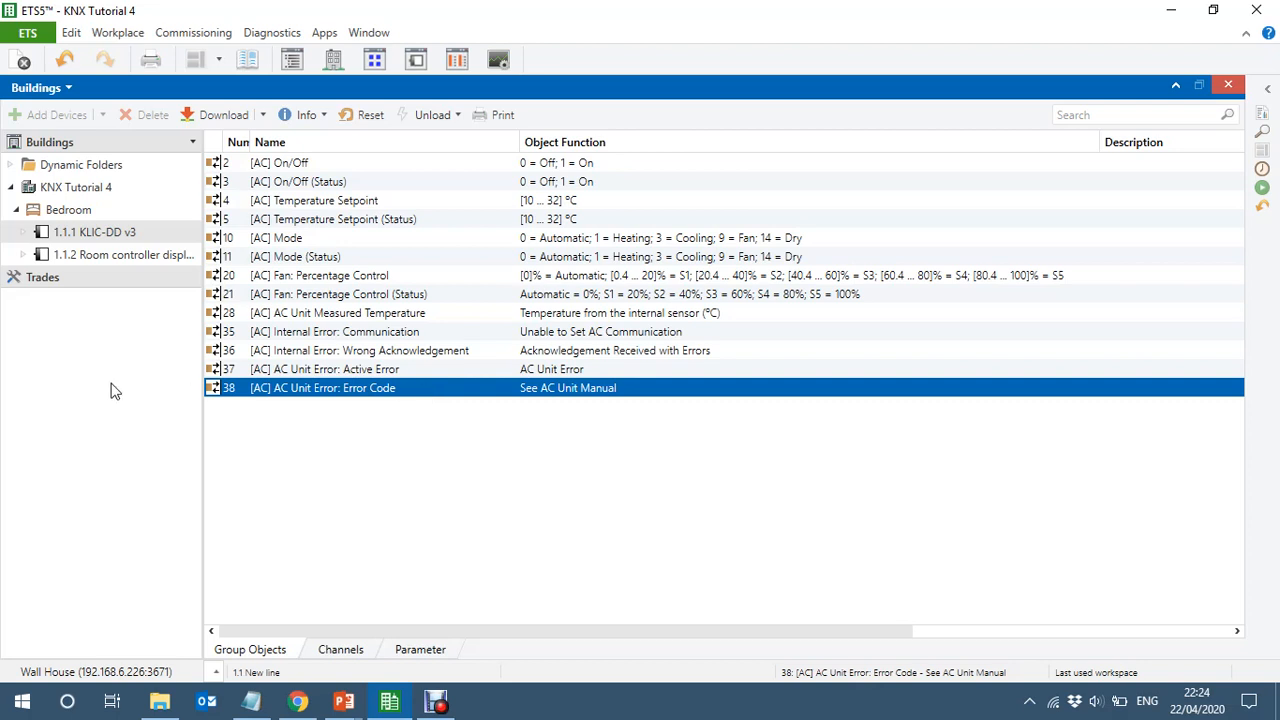
Step: In the room controller's room temperature control parameters, set Controller 1 to switched-off
click(119, 259)
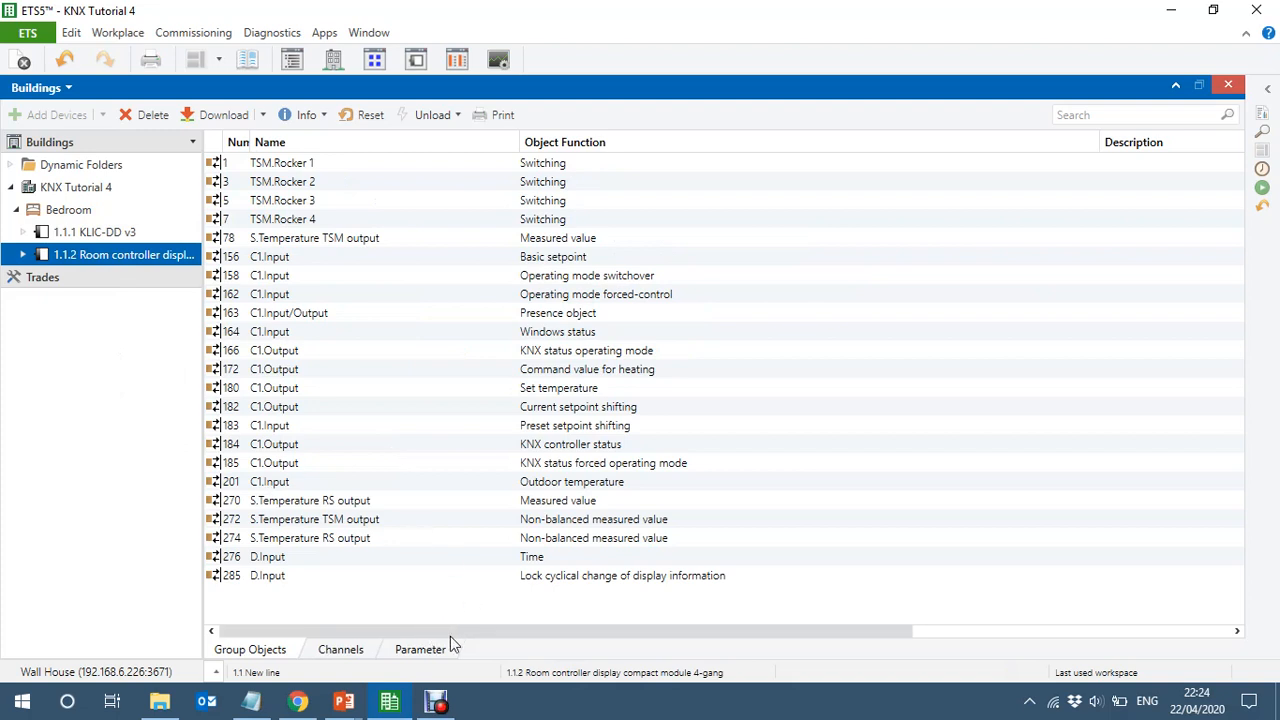
click(420, 650)
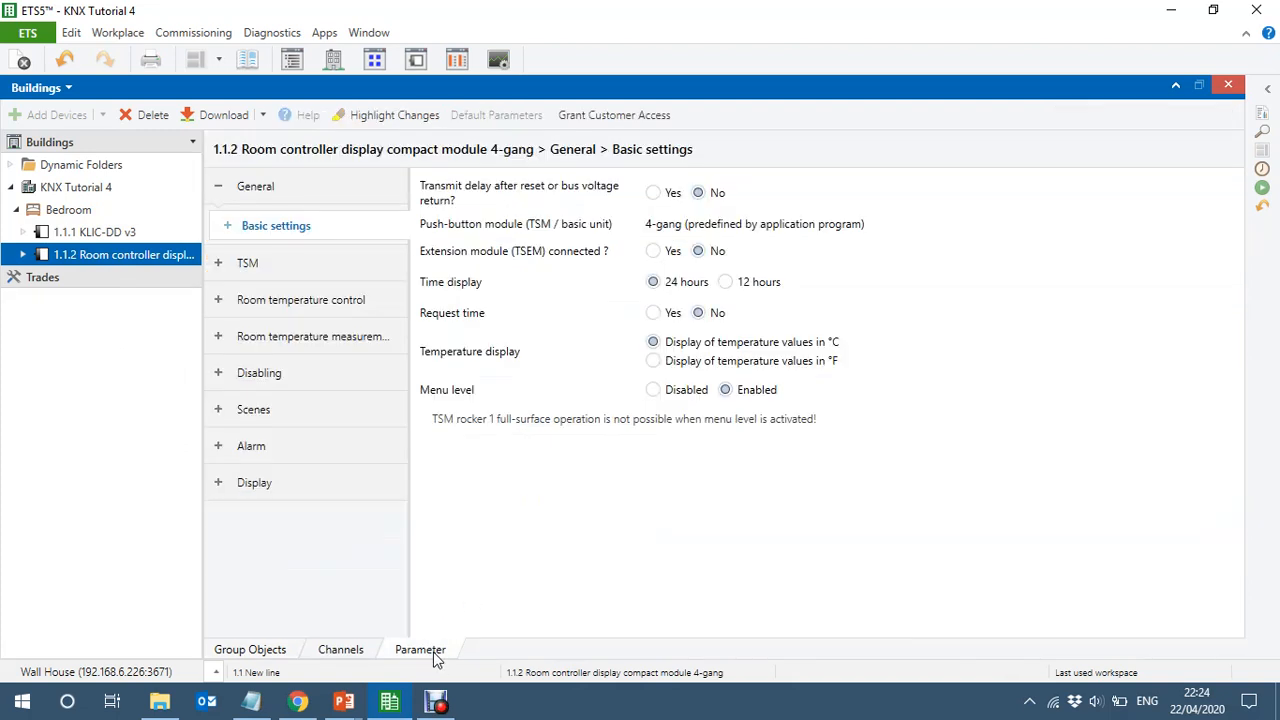
click(218, 340)
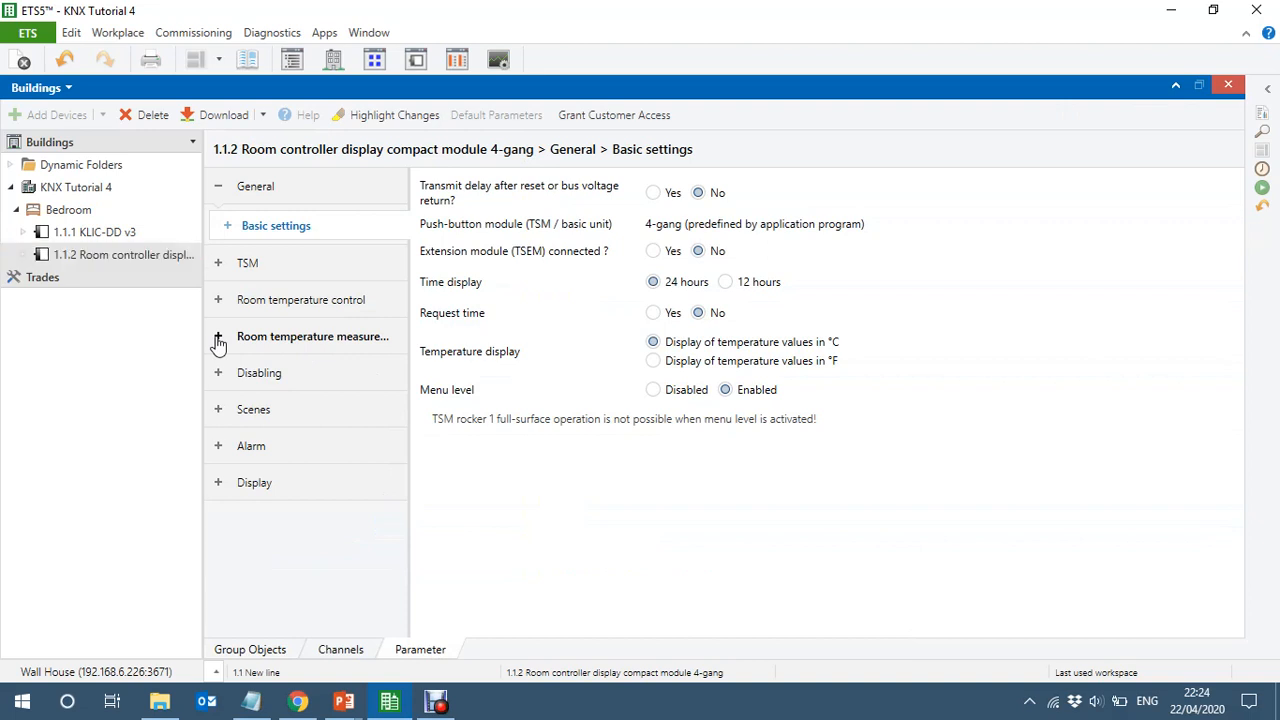
click(310, 303)
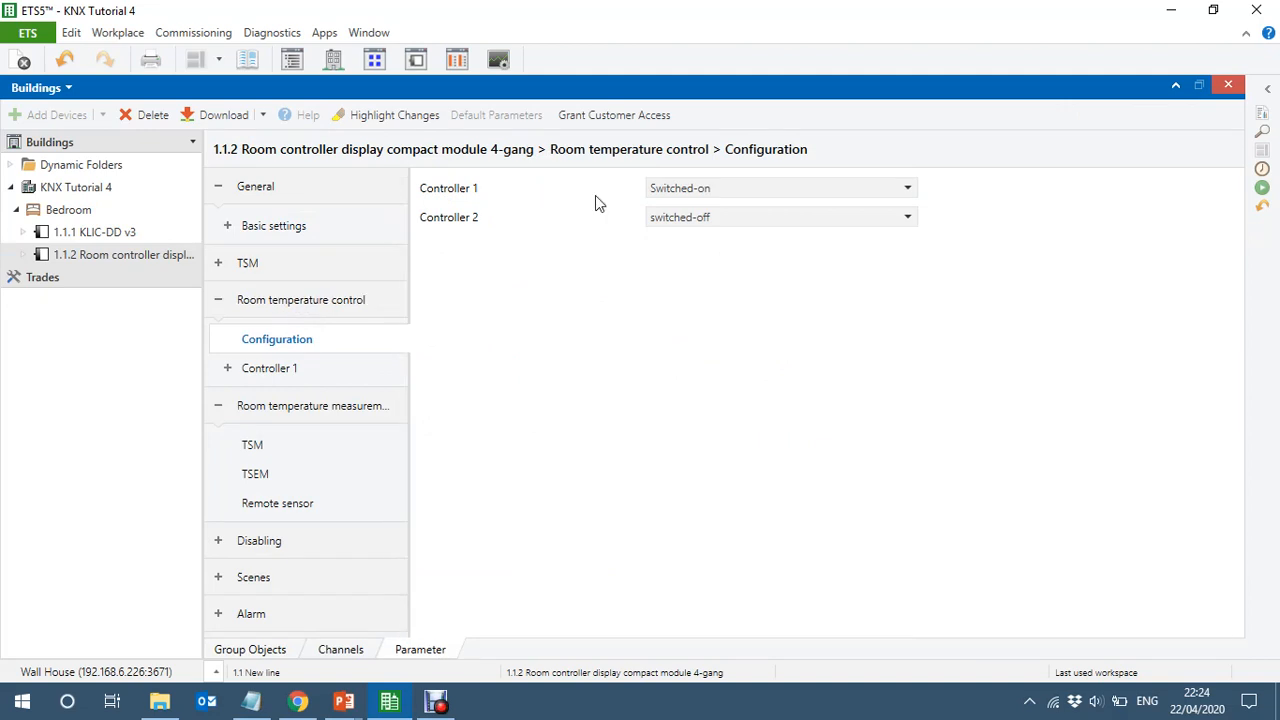
click(727, 193)
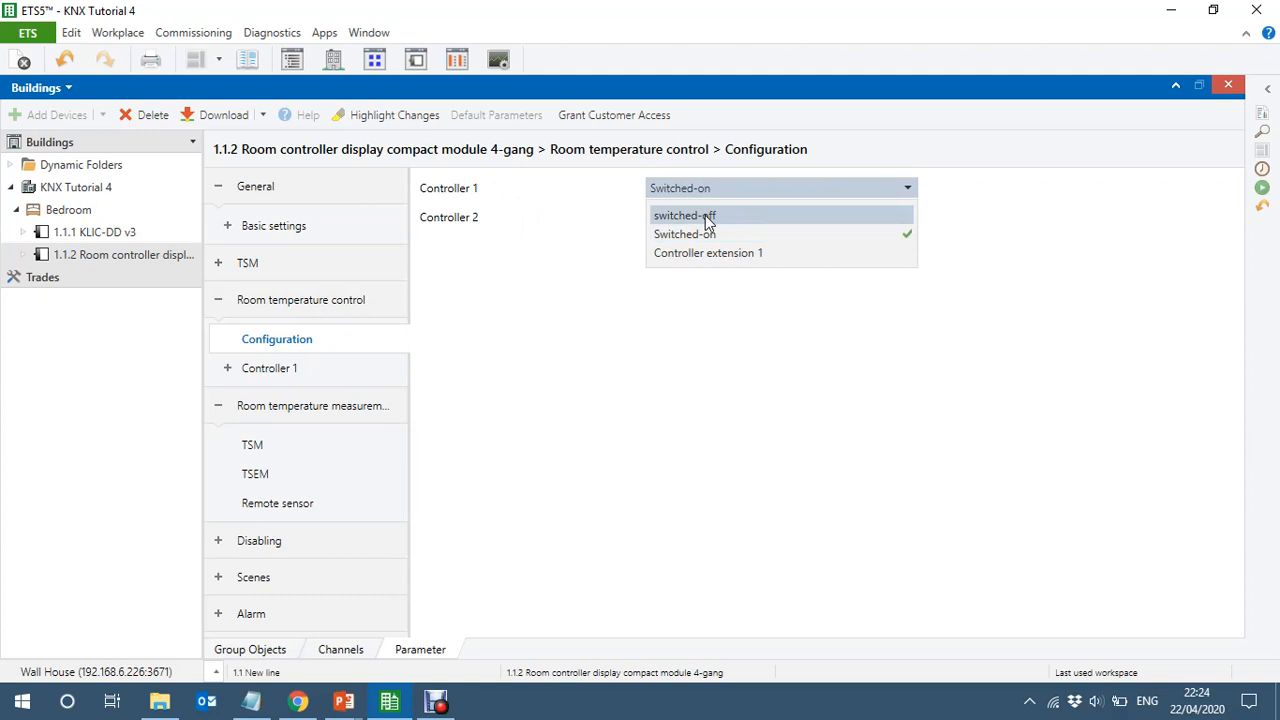
click(705, 216)
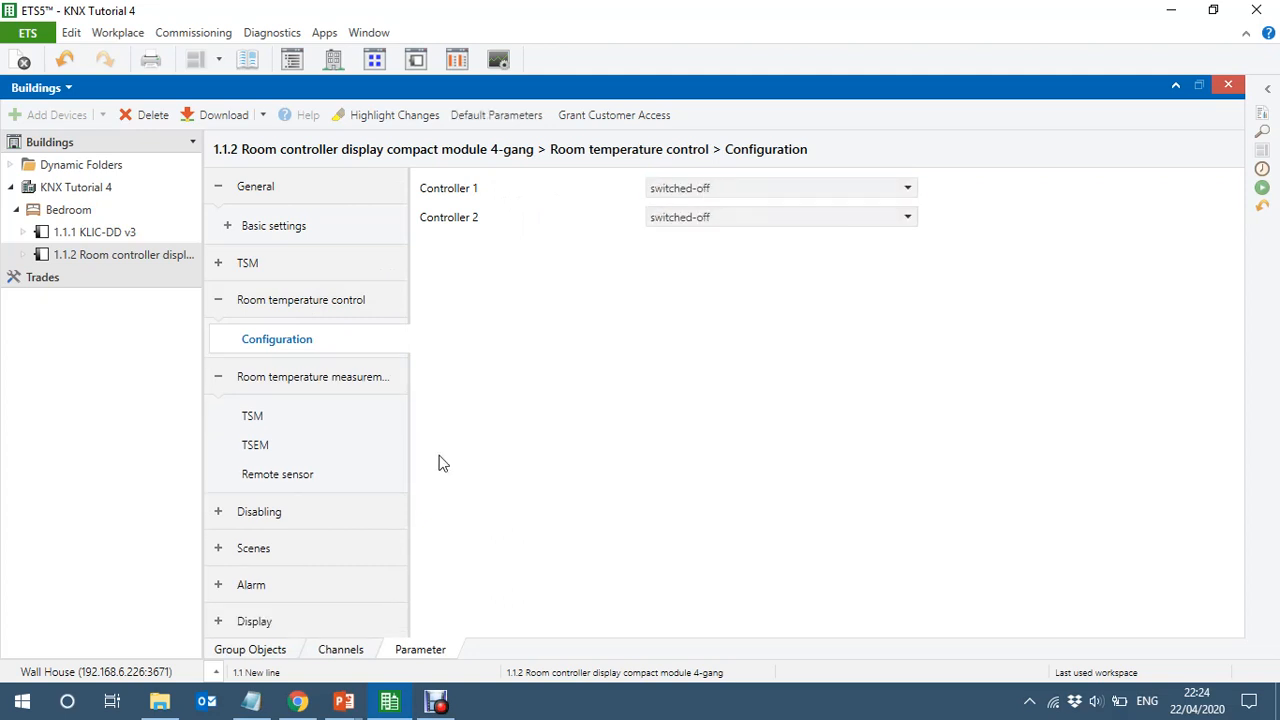
Step: In the room controller's general display parameters, set the number of pieces of display information to 2
click(258, 623)
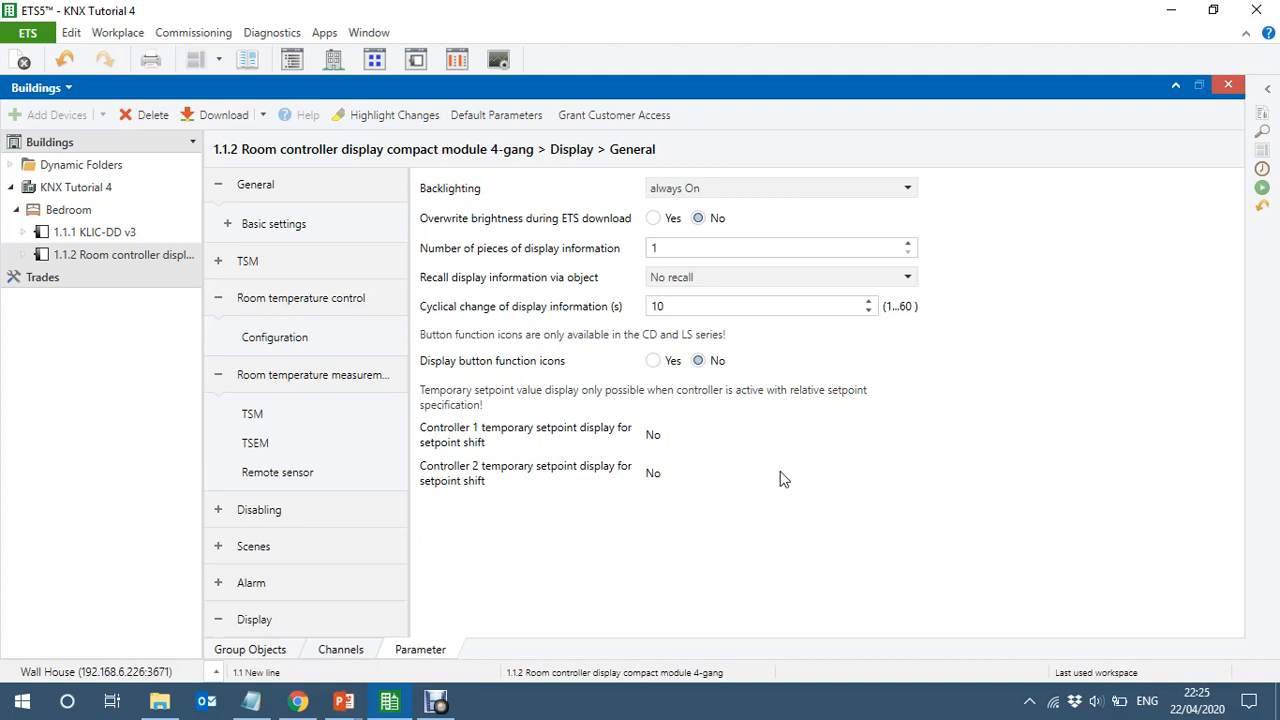
double_click(675, 252)
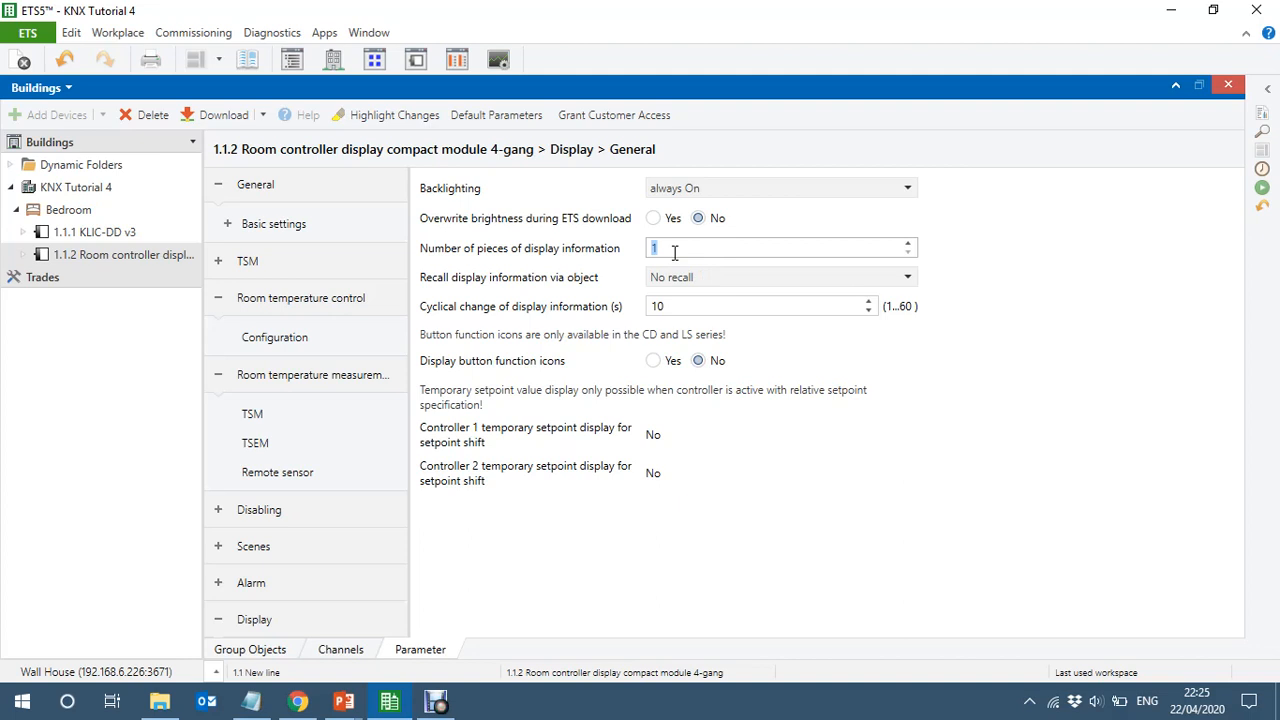
text(2)
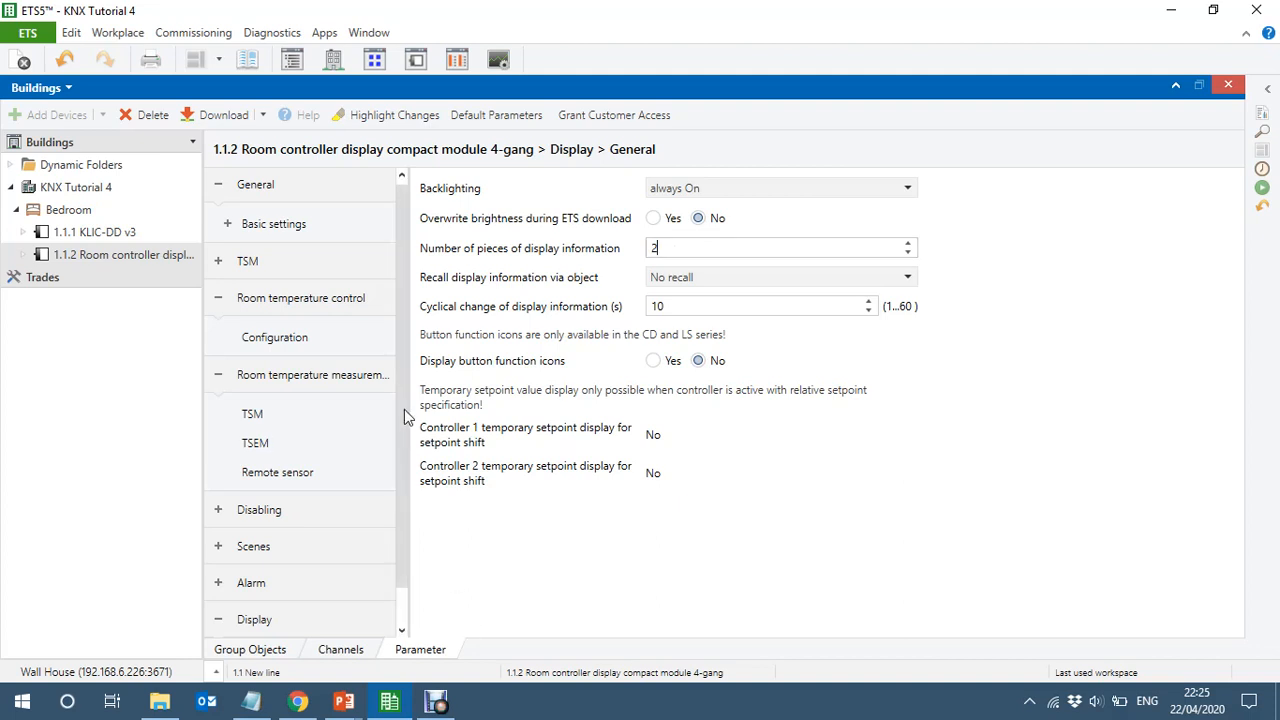
Step: Under the room controller's display information, set Indication 1 to Actual temperature (via object)
scroll(401, 532, down, 1)
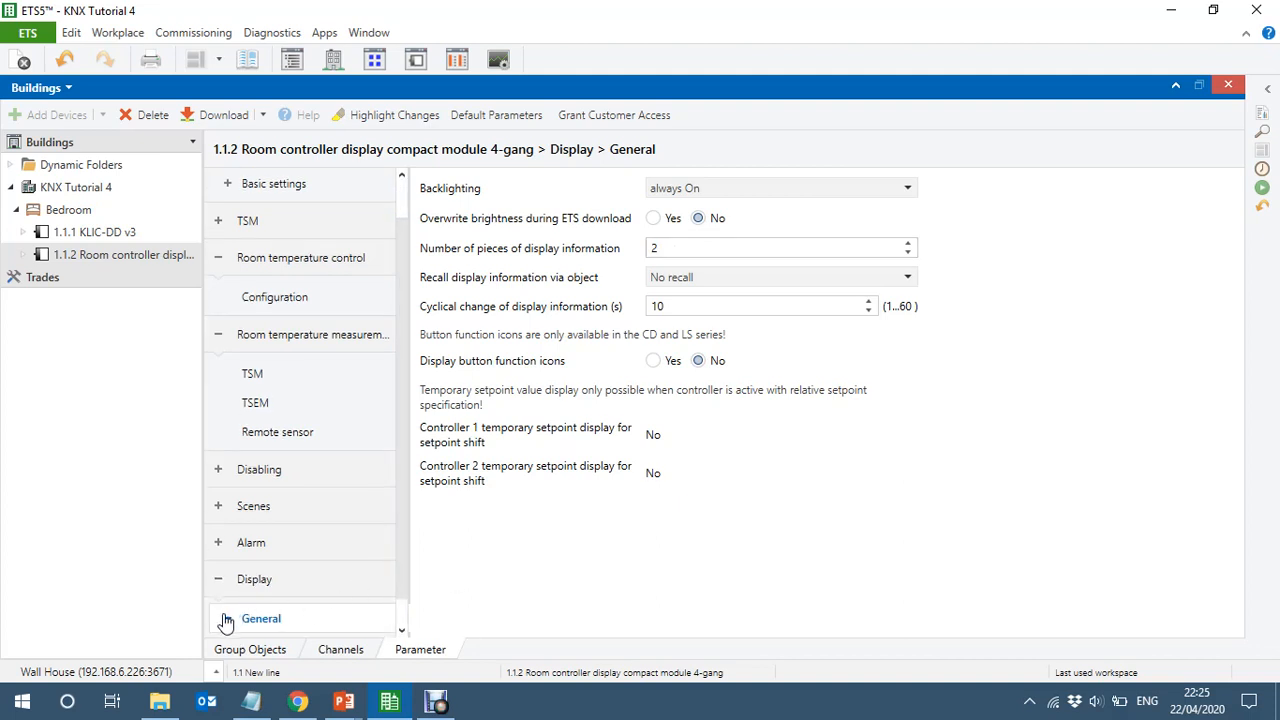
scroll(402, 463, down, 1)
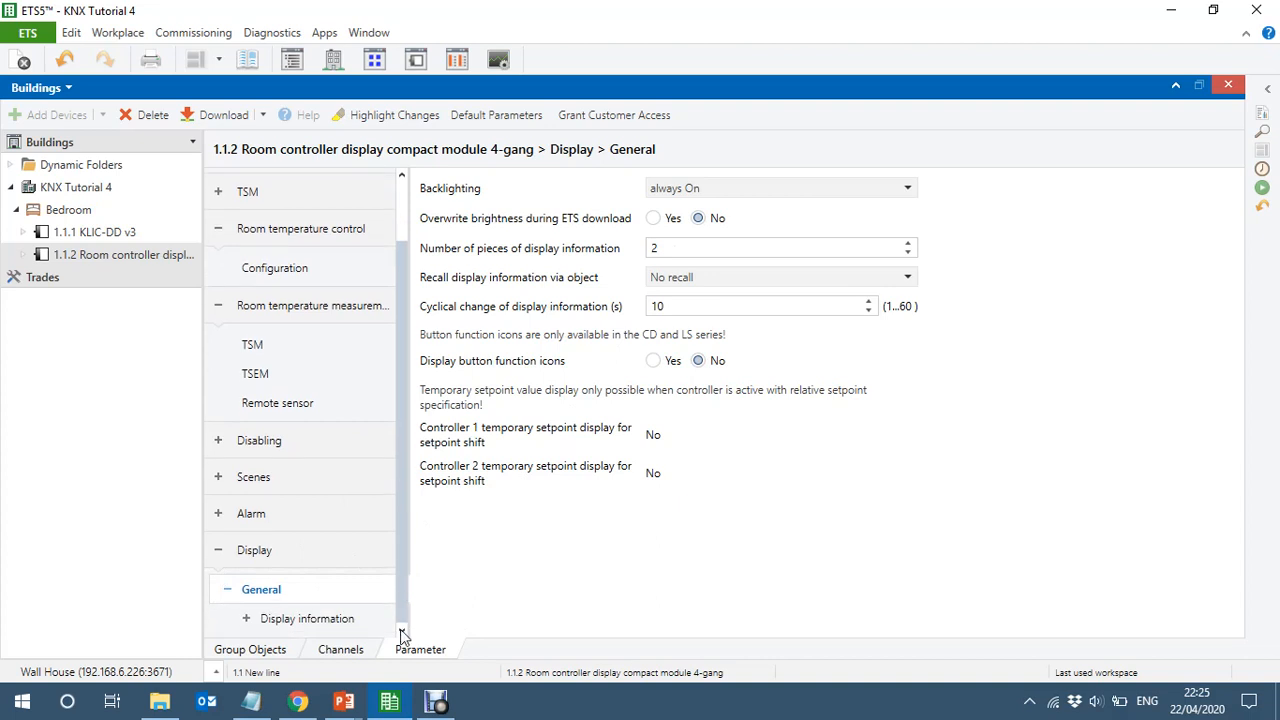
click(246, 619)
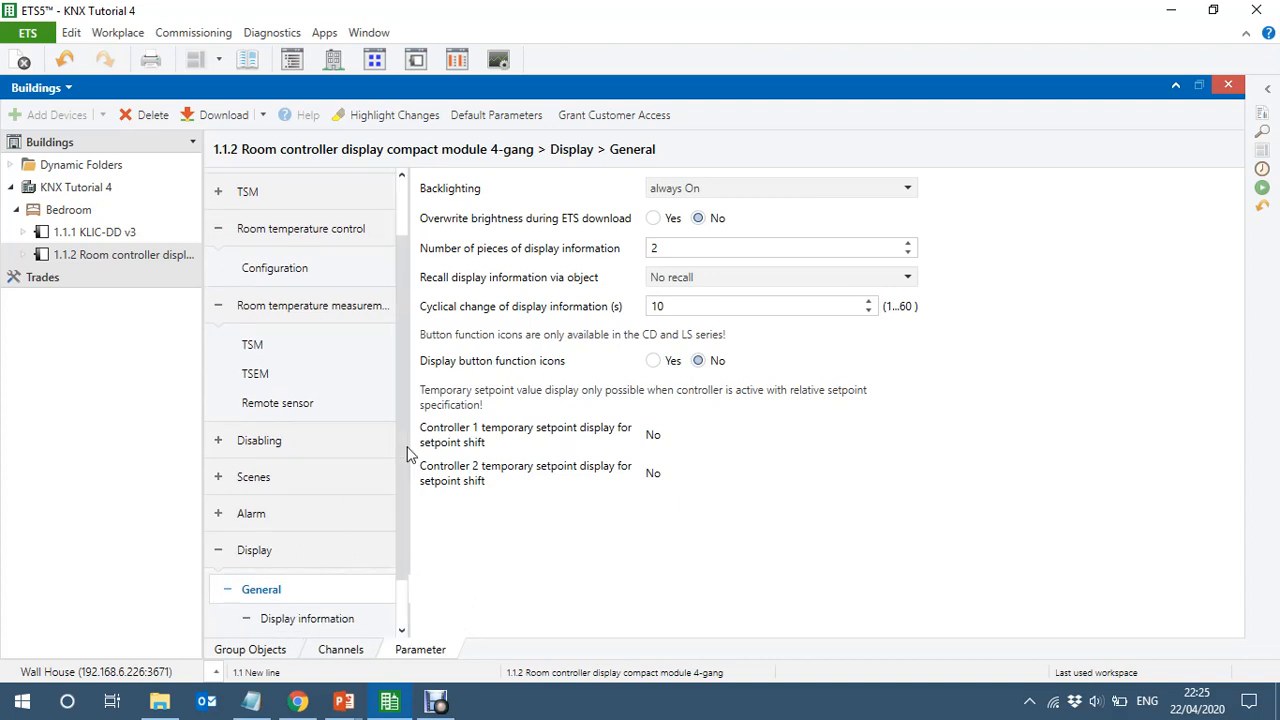
scroll(400, 444, down, 2)
click(316, 592)
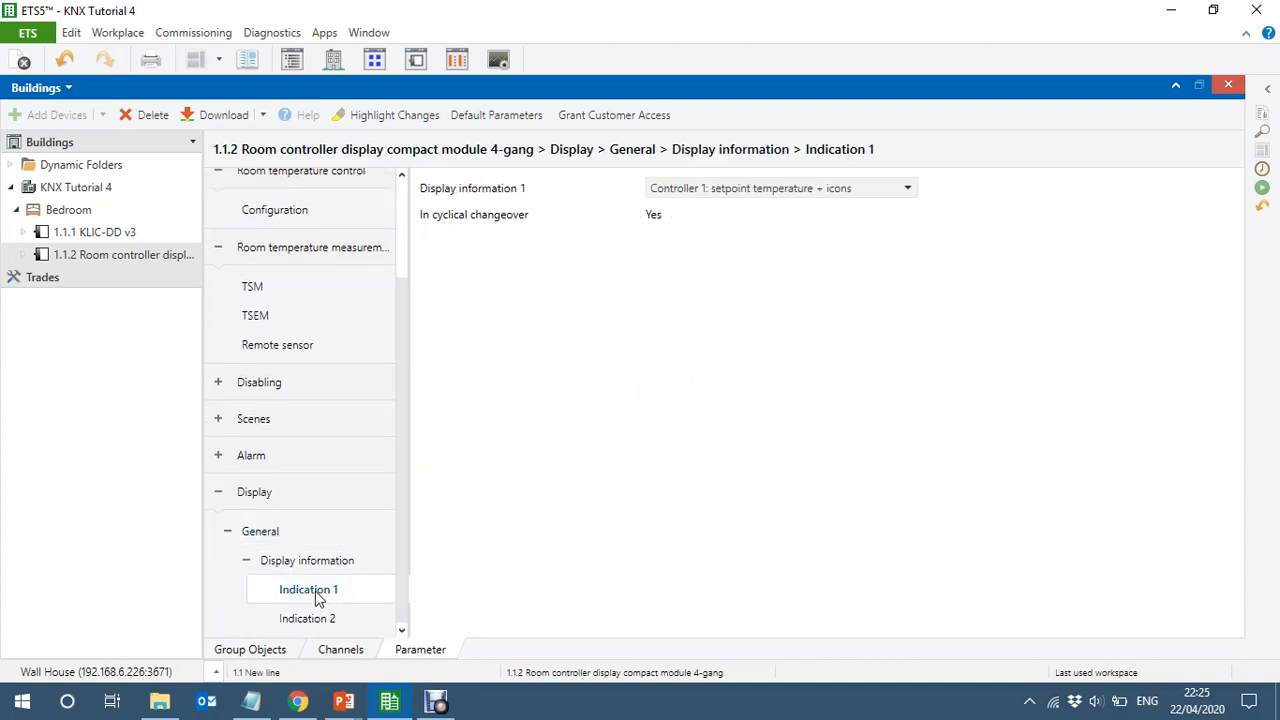
click(784, 194)
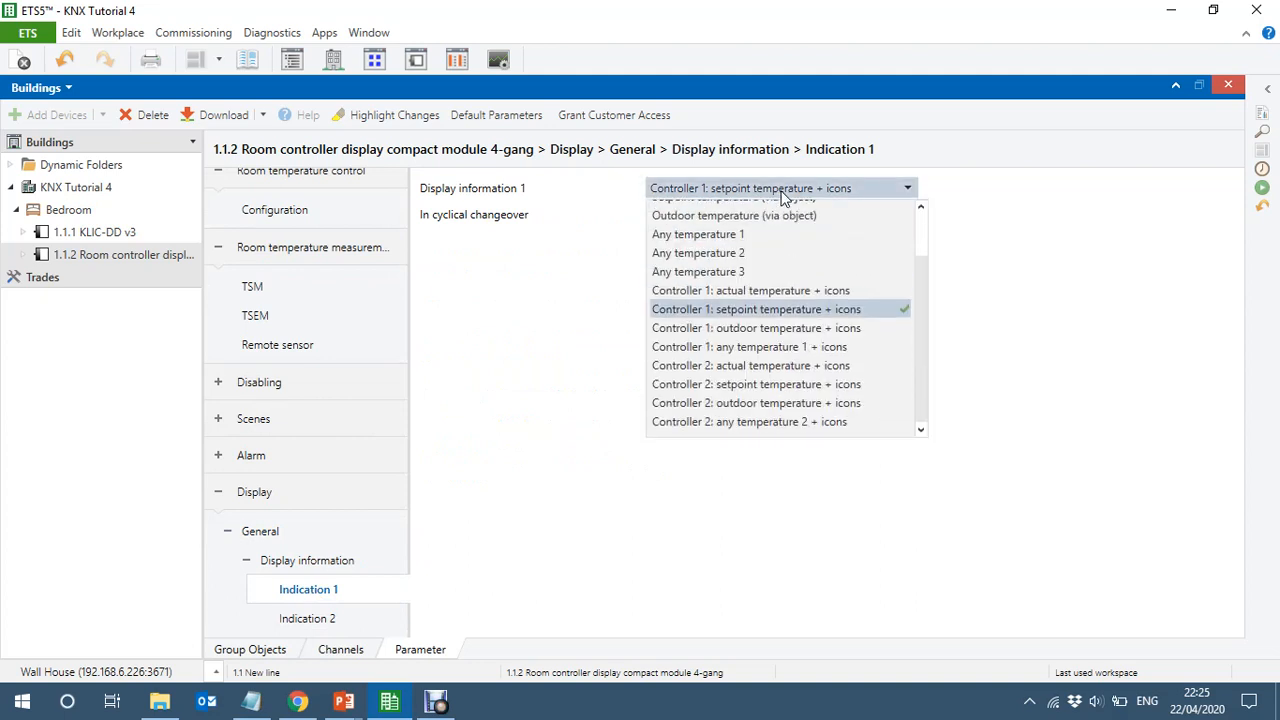
scroll(911, 295, up, 1)
scroll(919, 327, up, 1)
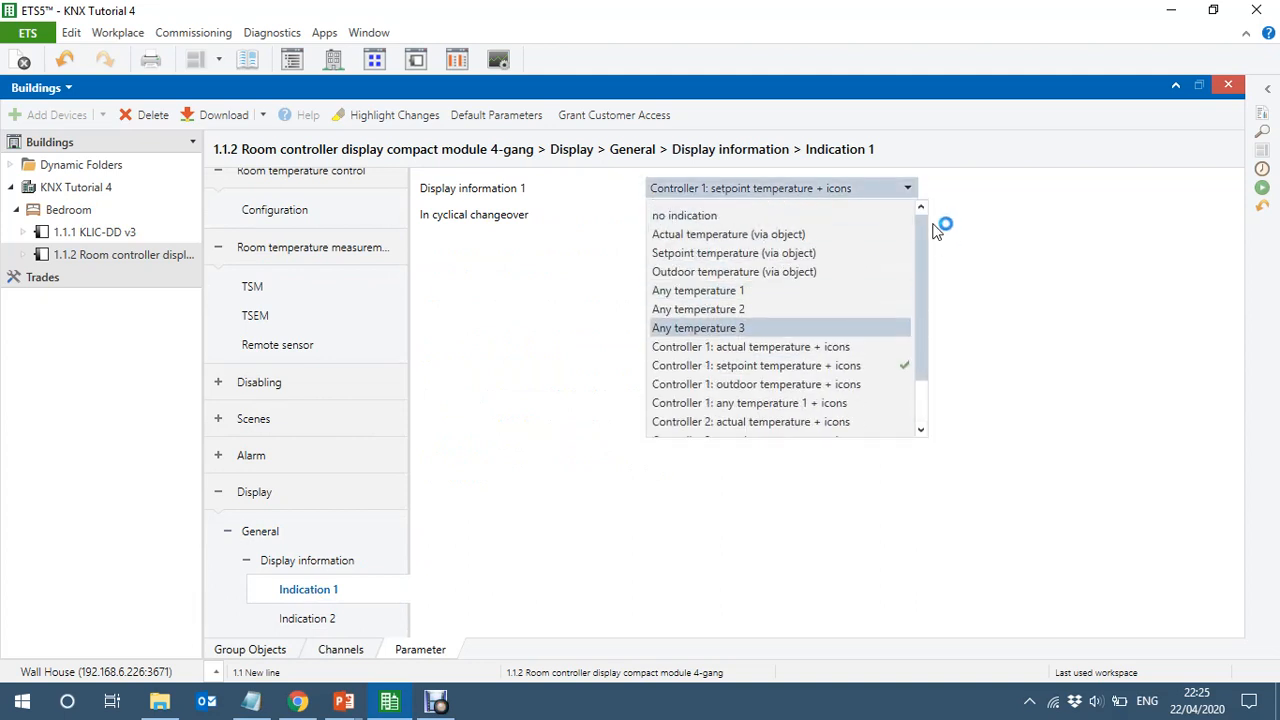
click(710, 238)
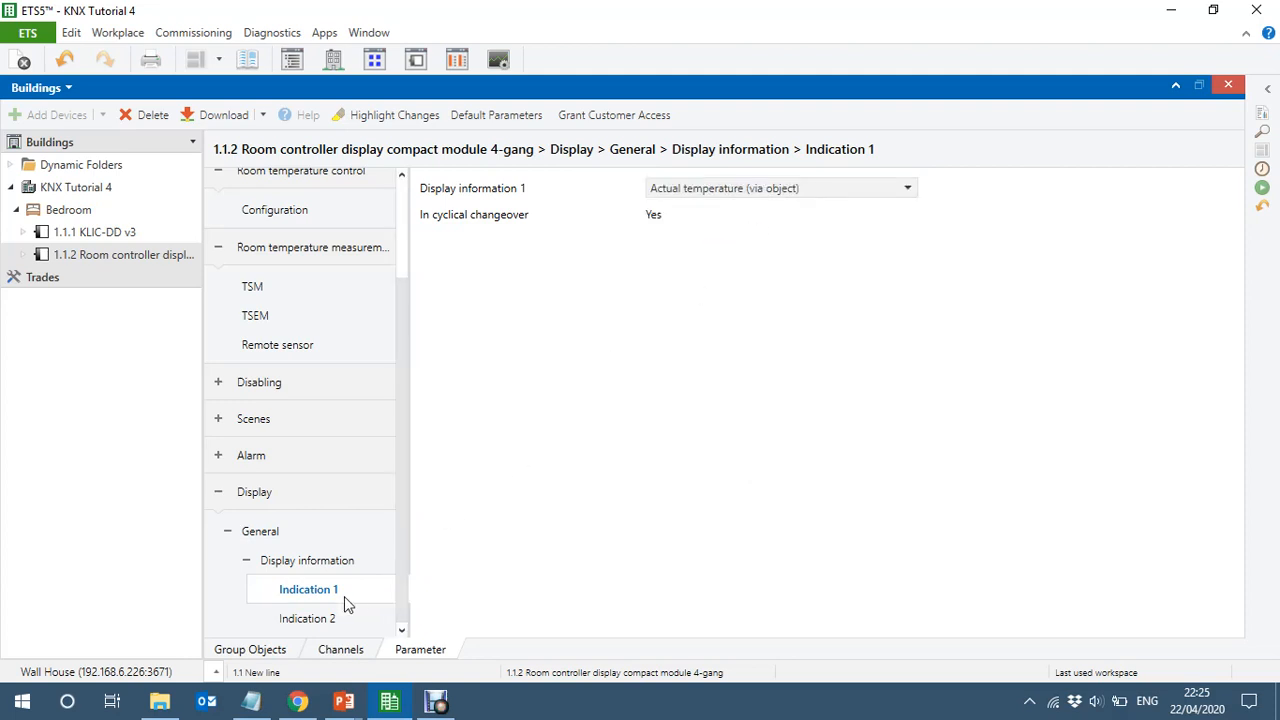
Step: Set Indication 2 of the room controller's display to Setpoint temperature (via object)
click(308, 620)
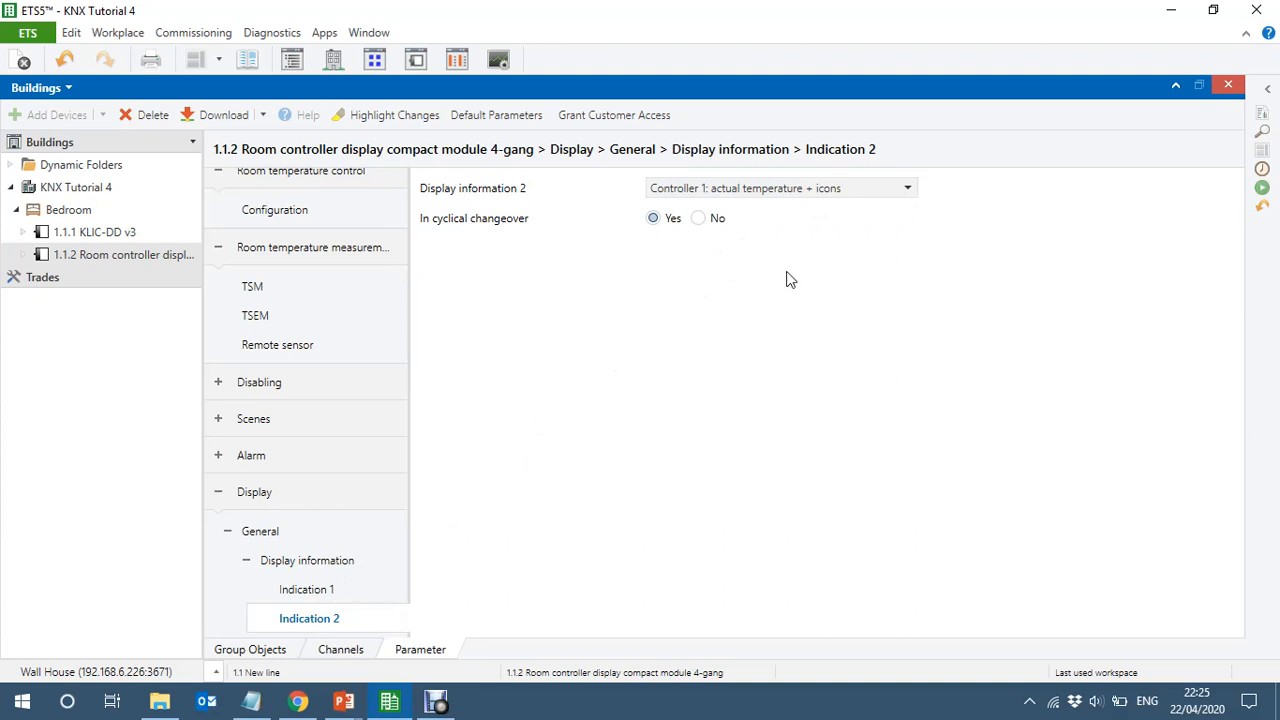
click(759, 190)
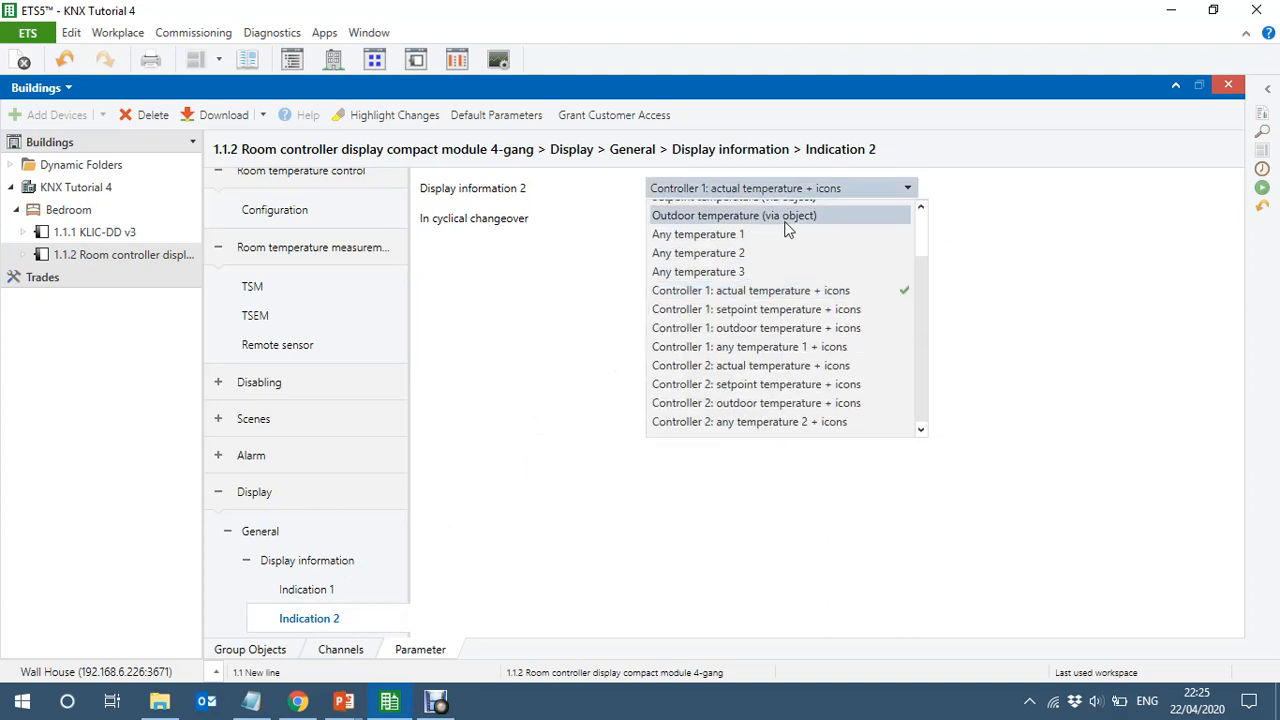
drag(920, 342, 912, 218)
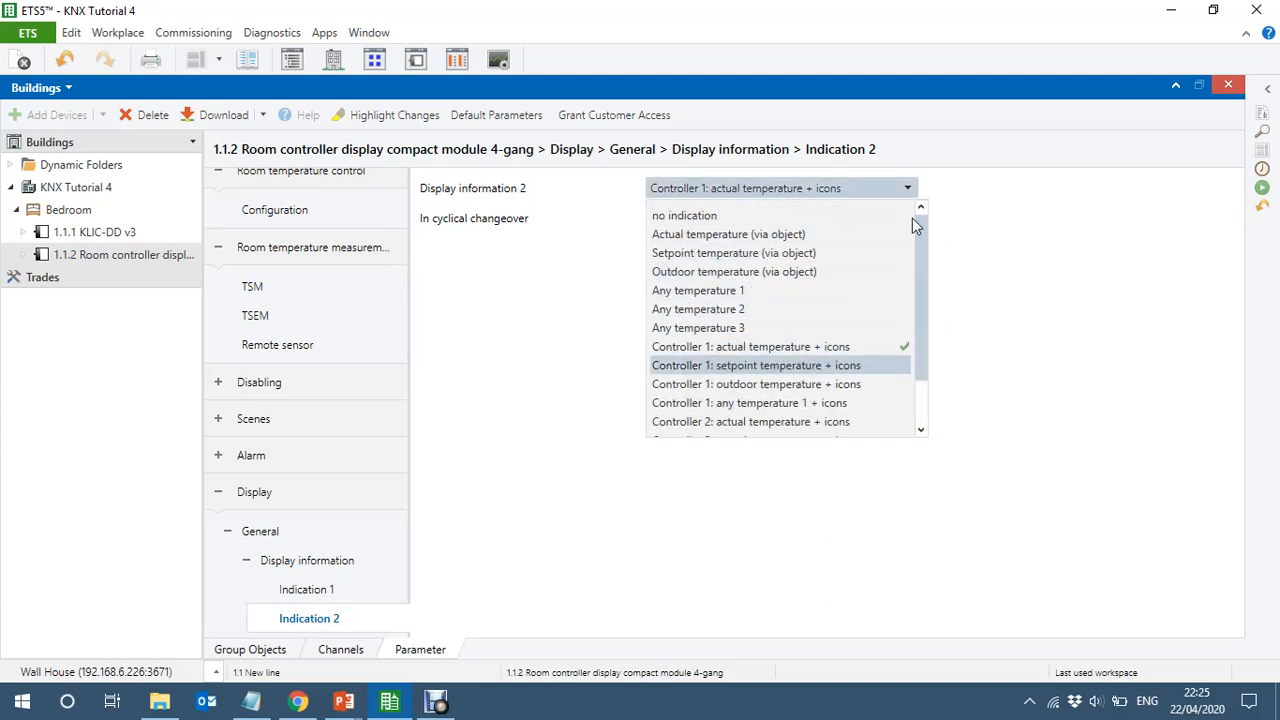
click(742, 263)
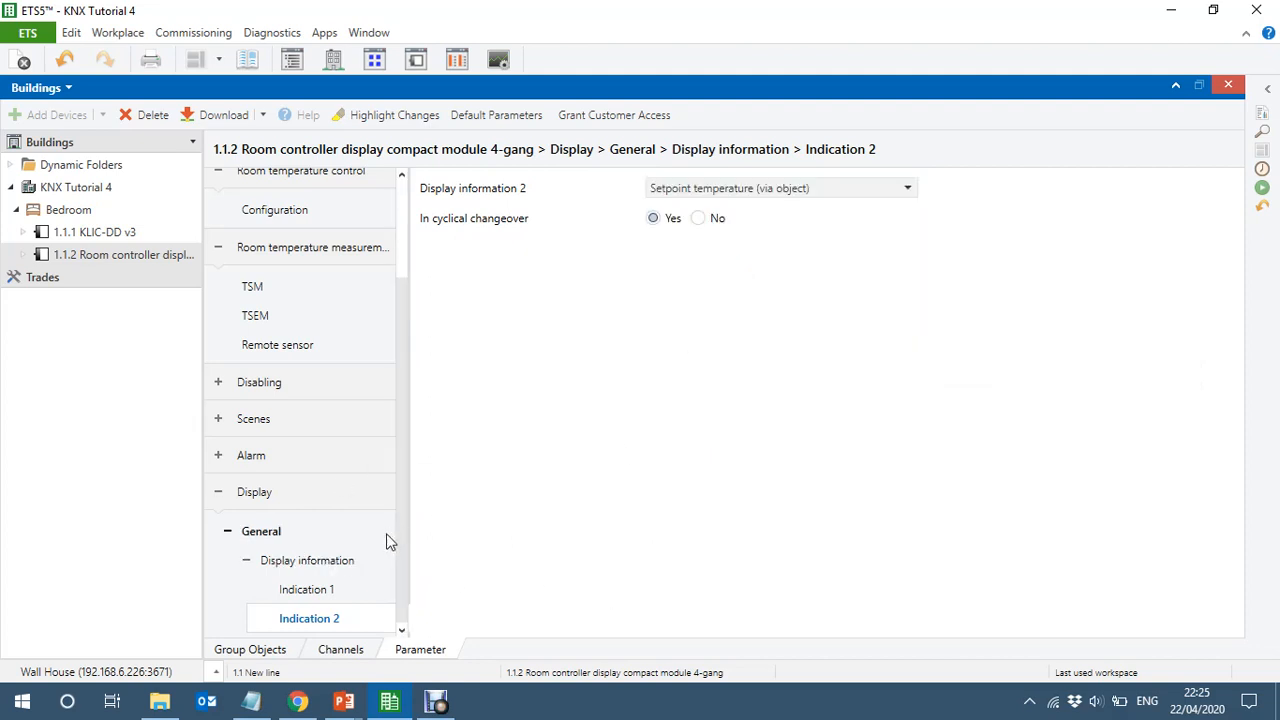
Step: Review the TSM parameters of Rocker 1 and Rocker 2 on the room controller
drag(400, 548, 402, 372)
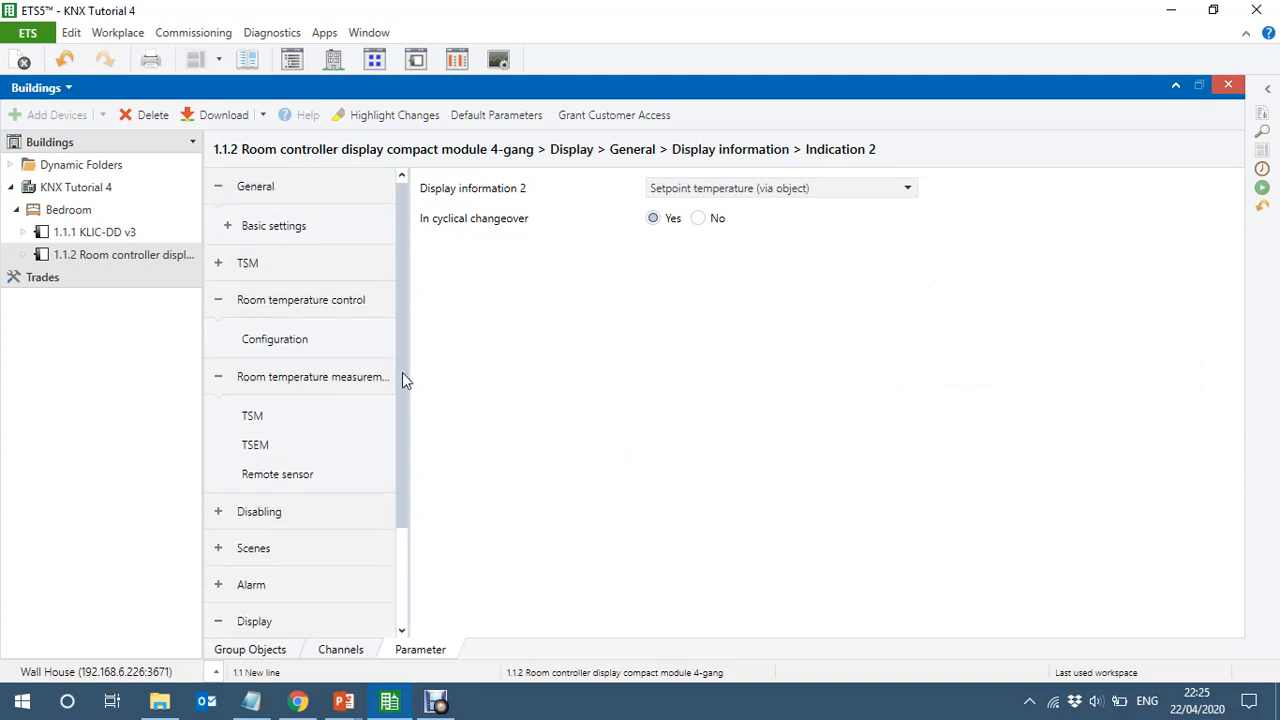
click(218, 264)
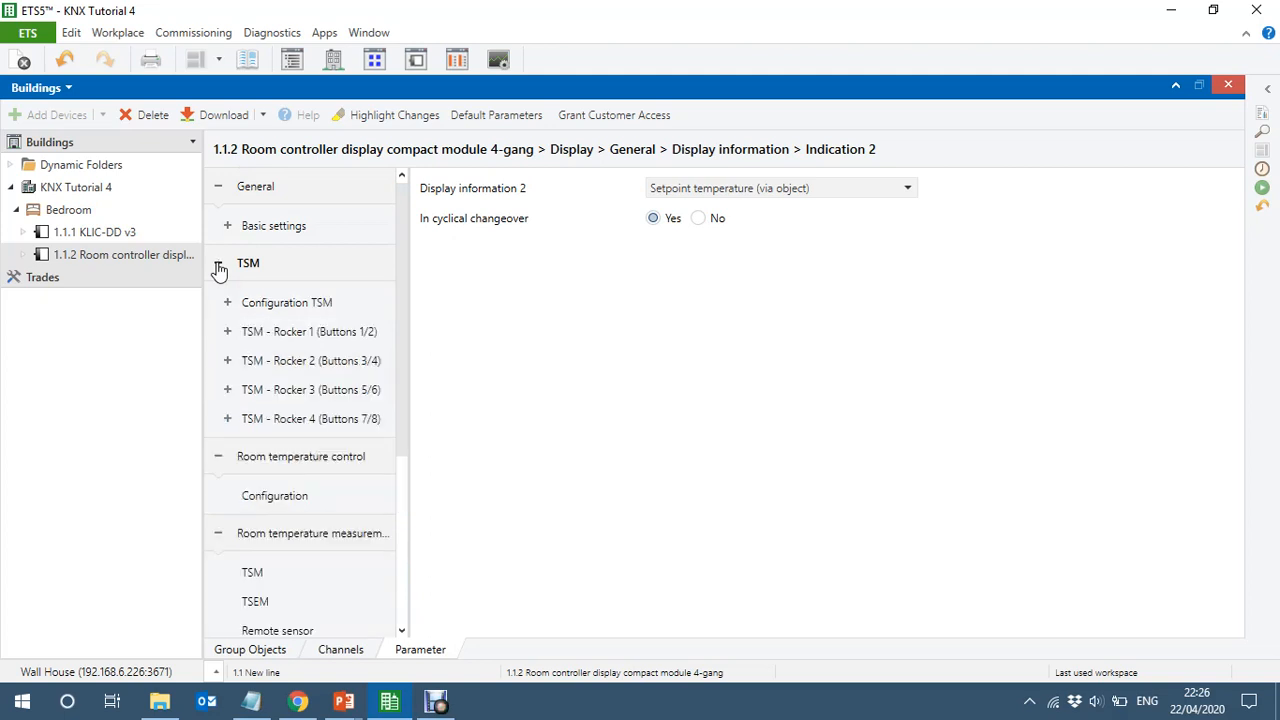
click(218, 264)
click(218, 266)
click(318, 338)
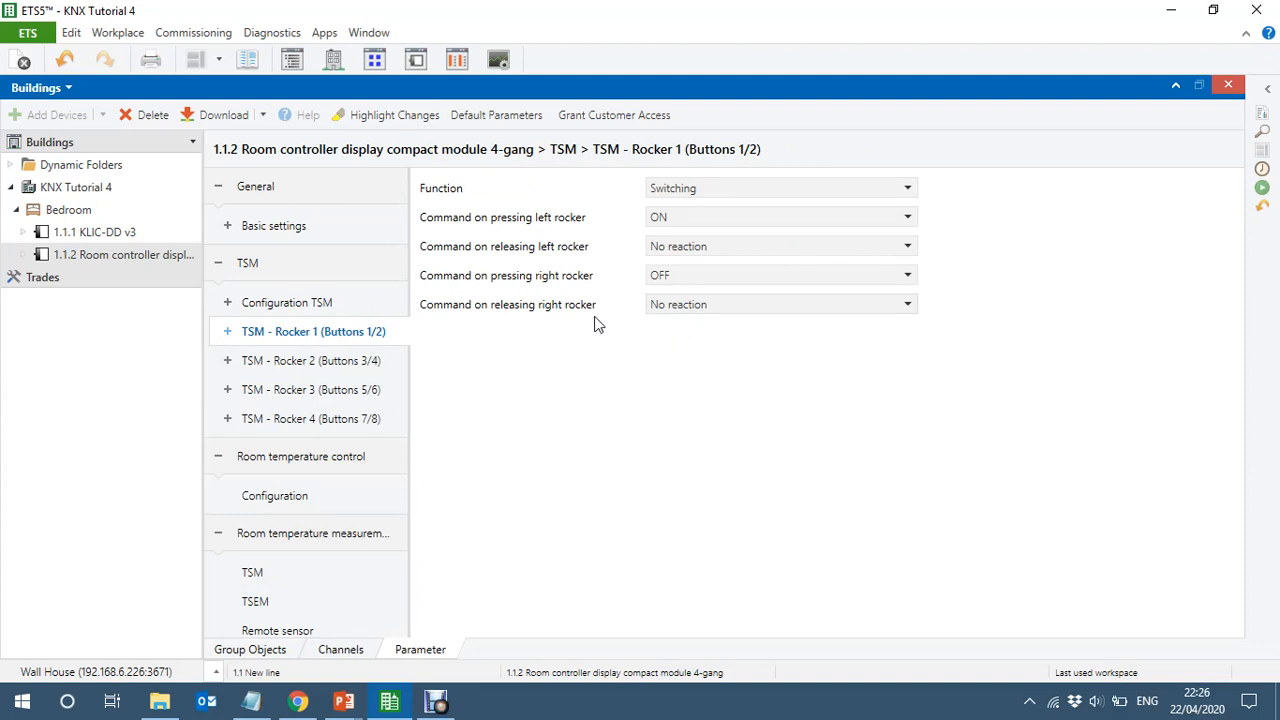
click(319, 366)
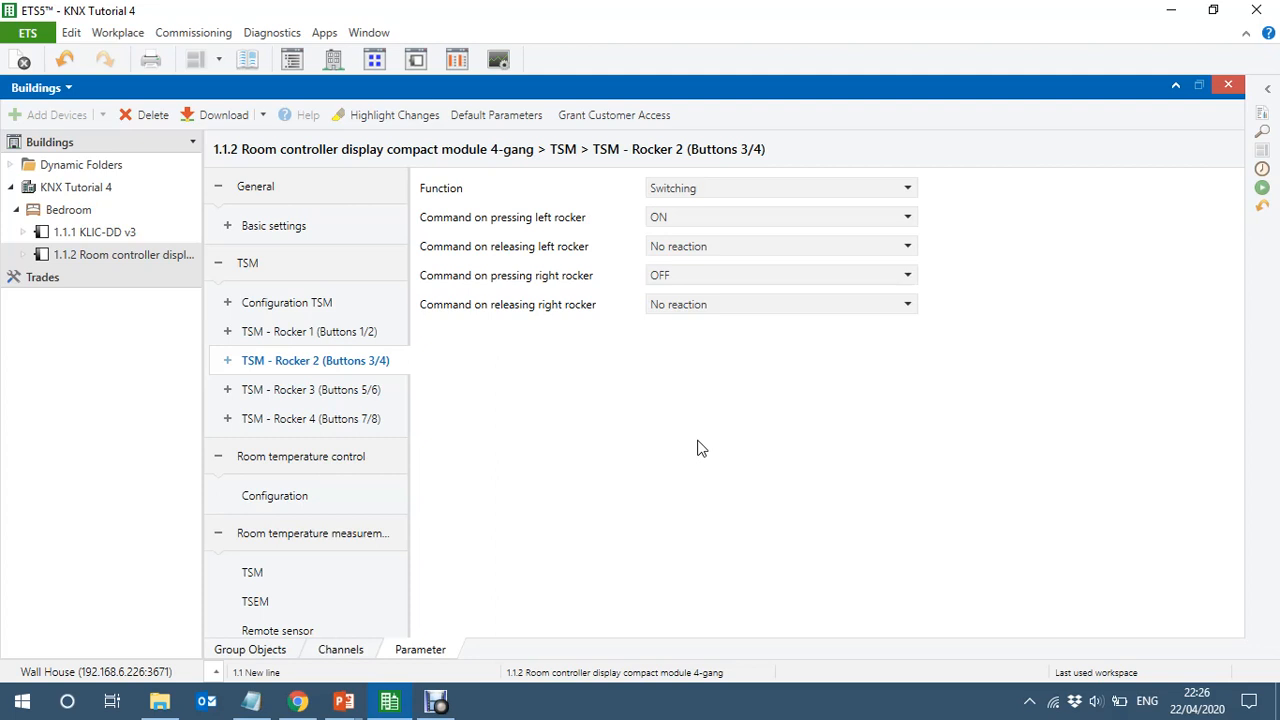
Step: Examine the group objects of the room controller and of the KLIC-DD v3
click(255, 649)
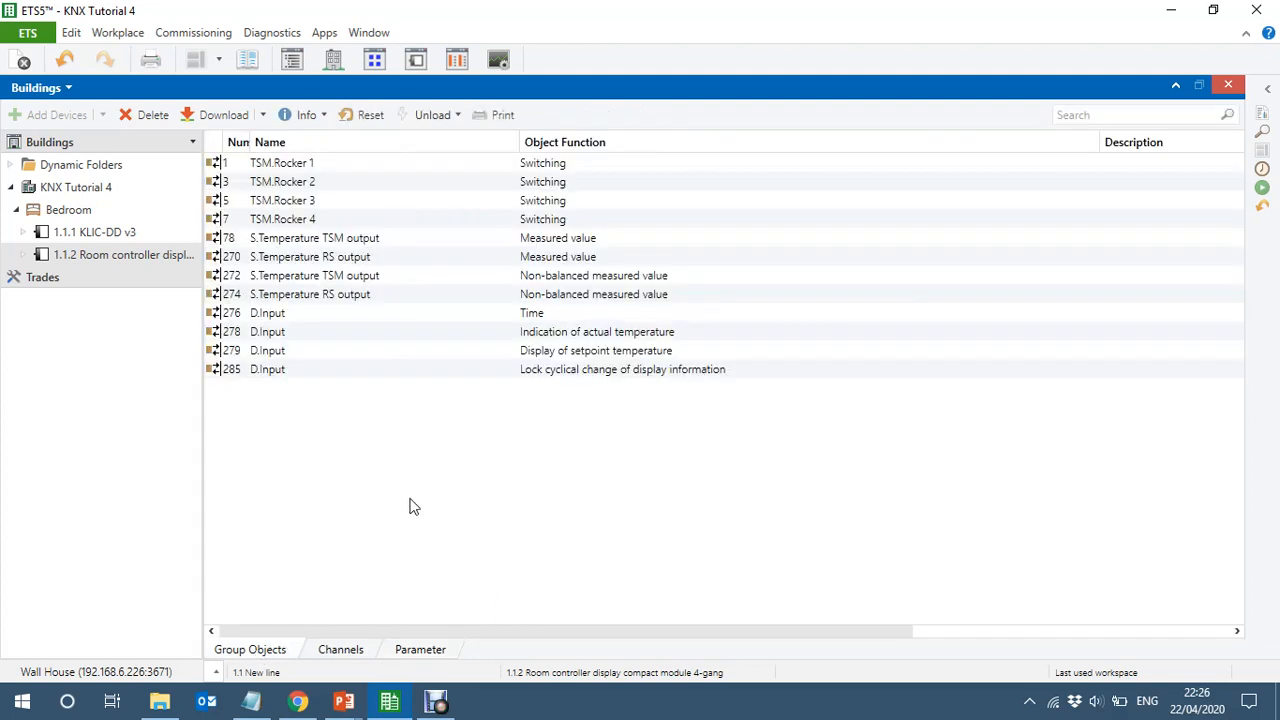
click(85, 236)
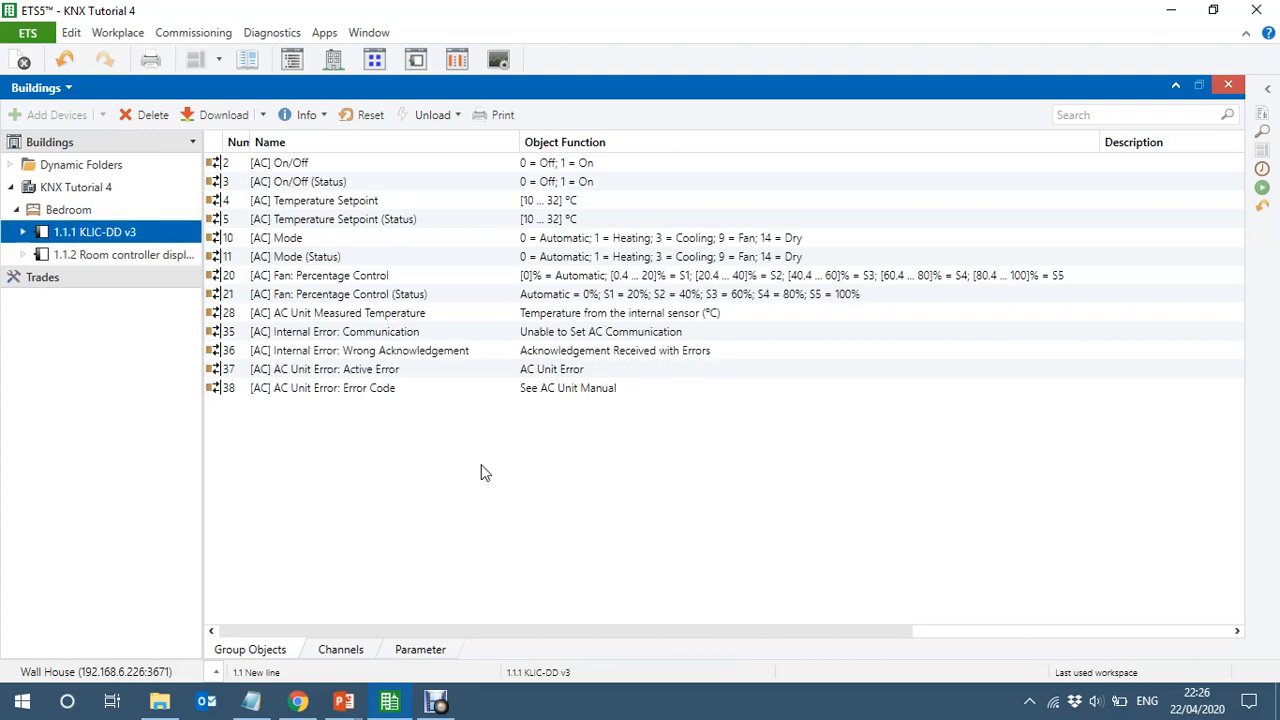
Step: Examine the temperature setpoint objects of the KLIC-DD v3 and its AC gateway configuration parameters
click(453, 204)
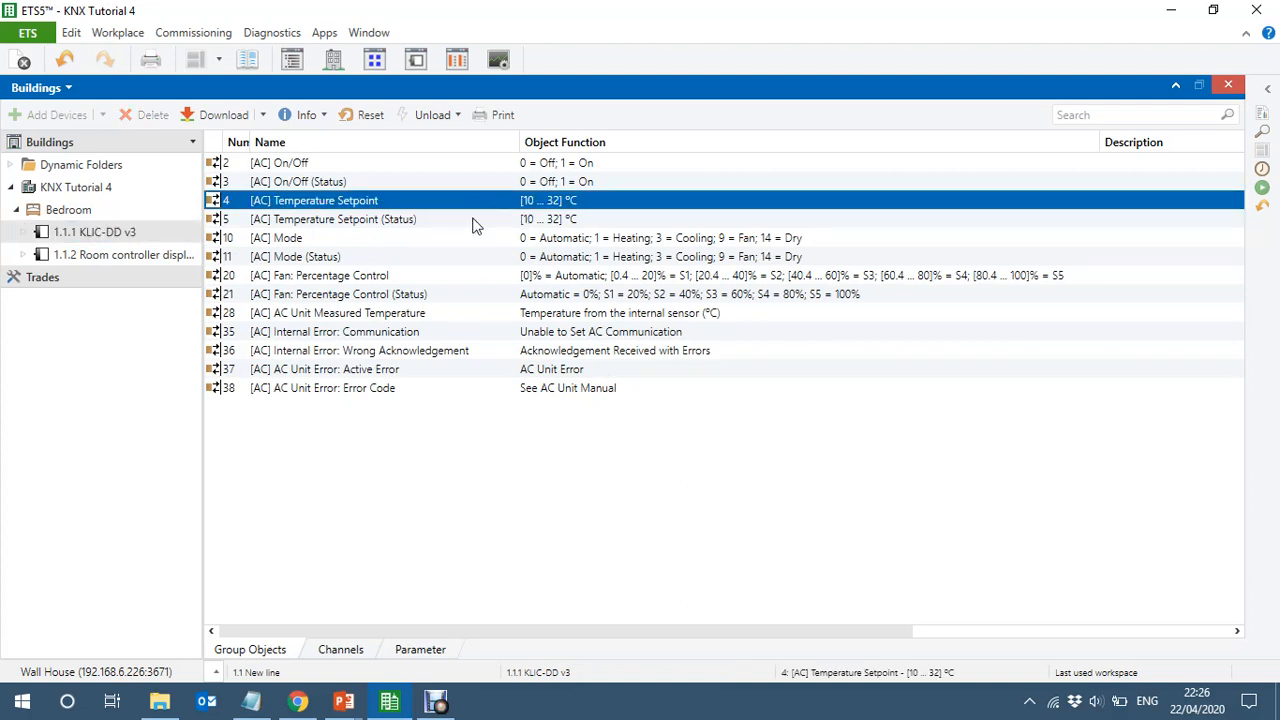
click(473, 220)
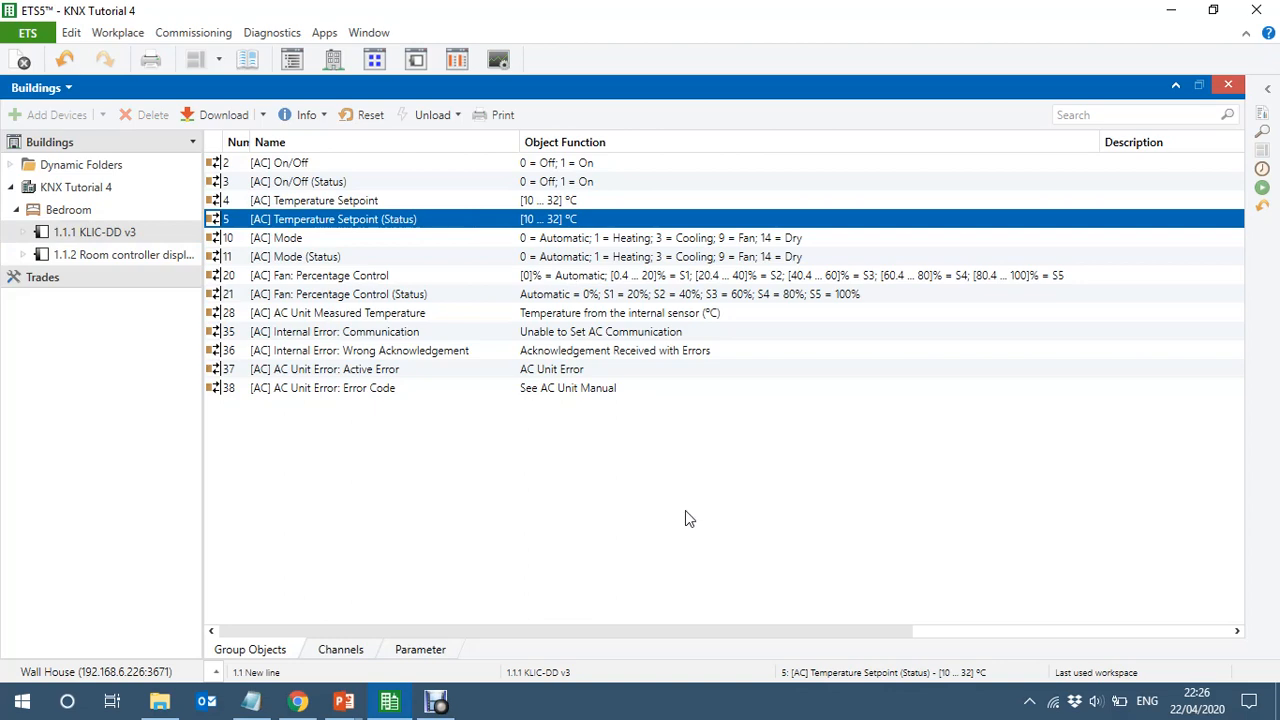
drag(641, 630, 357, 606)
click(450, 204)
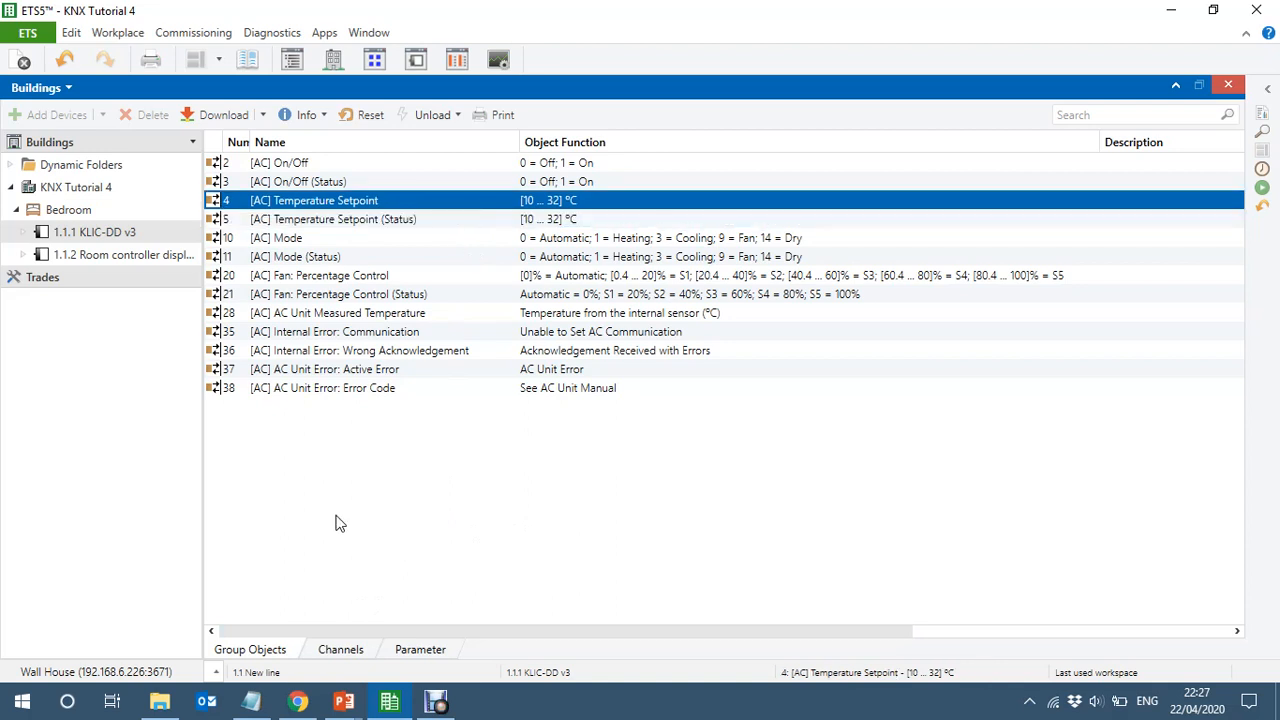
click(420, 650)
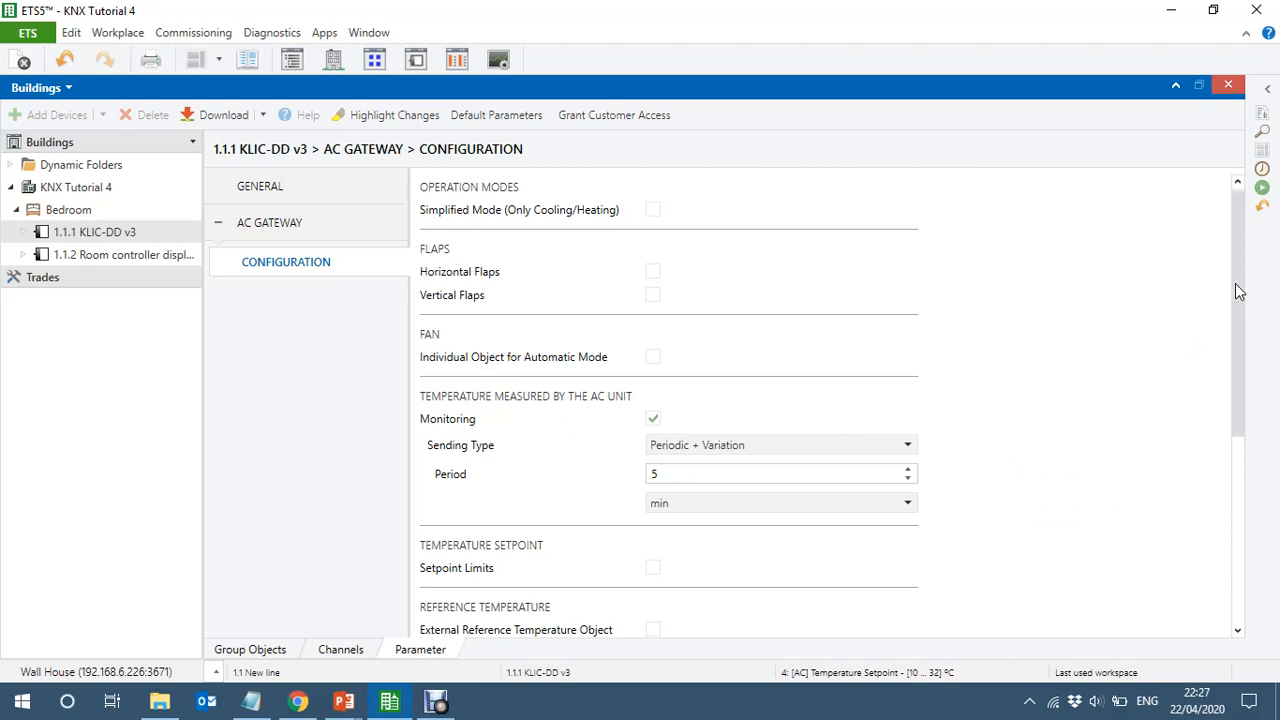
drag(1237, 297, 1248, 422)
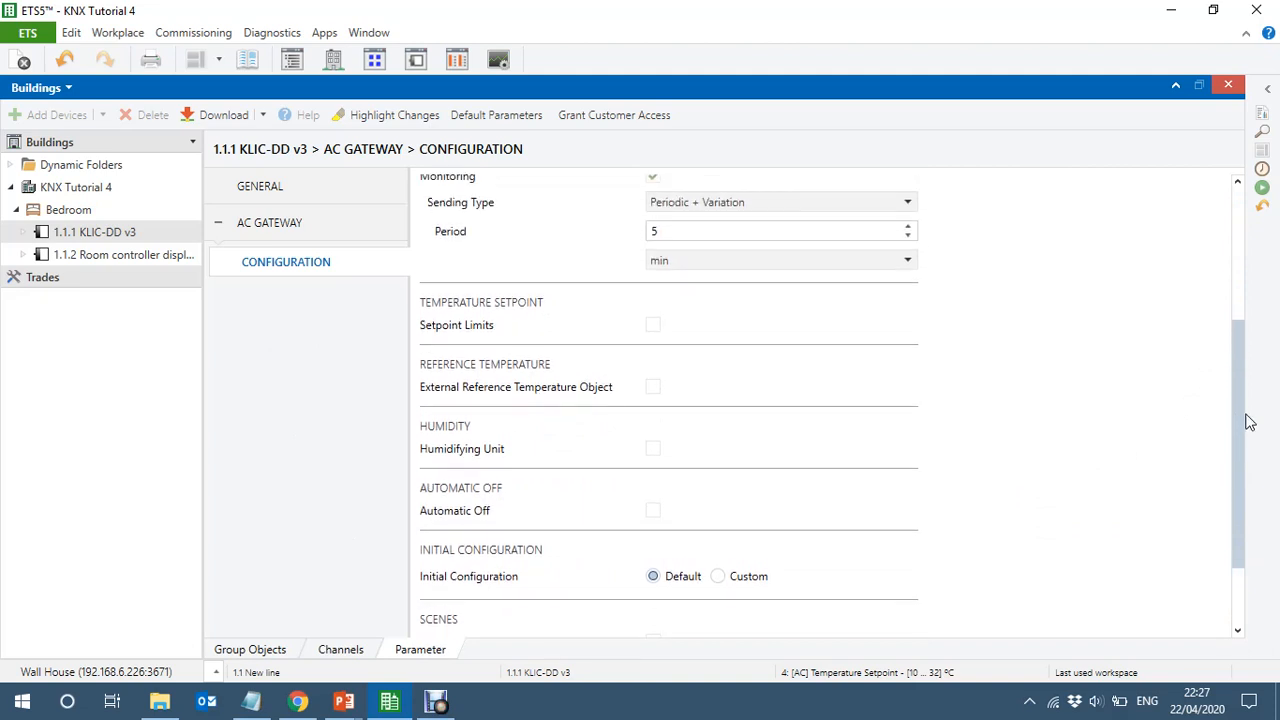
drag(1248, 422, 1259, 396)
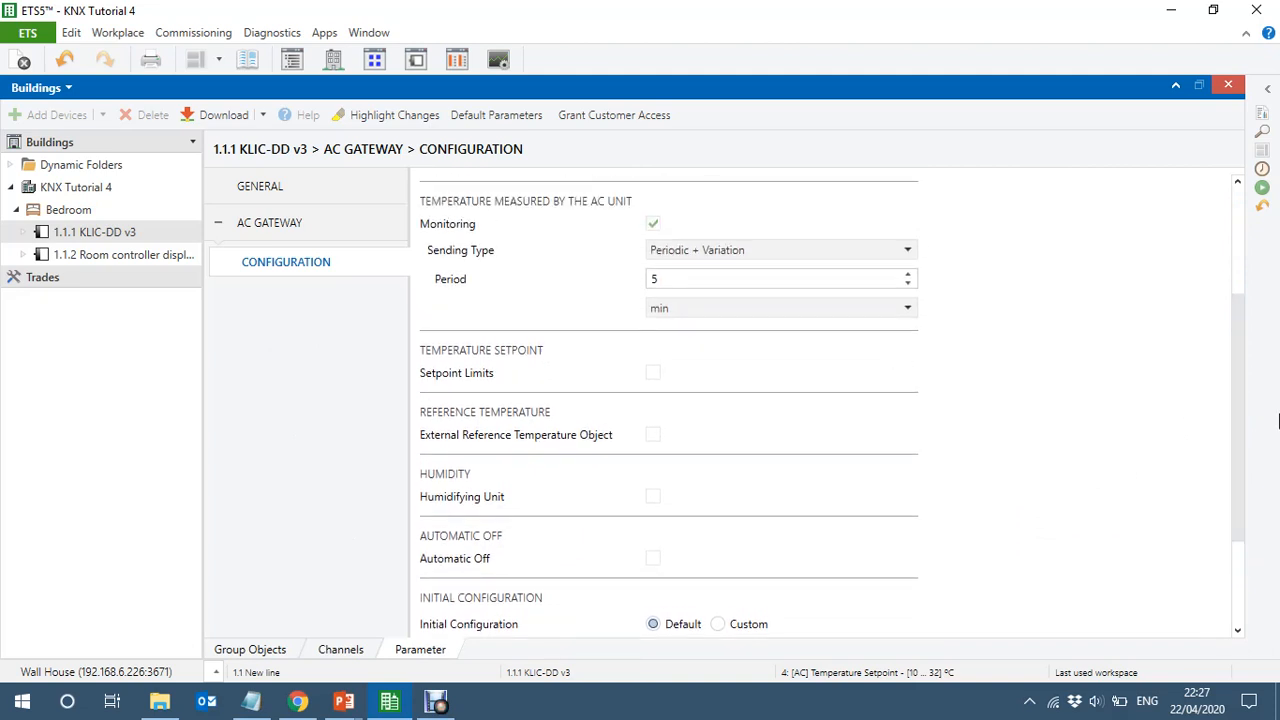
drag(1243, 460, 1237, 357)
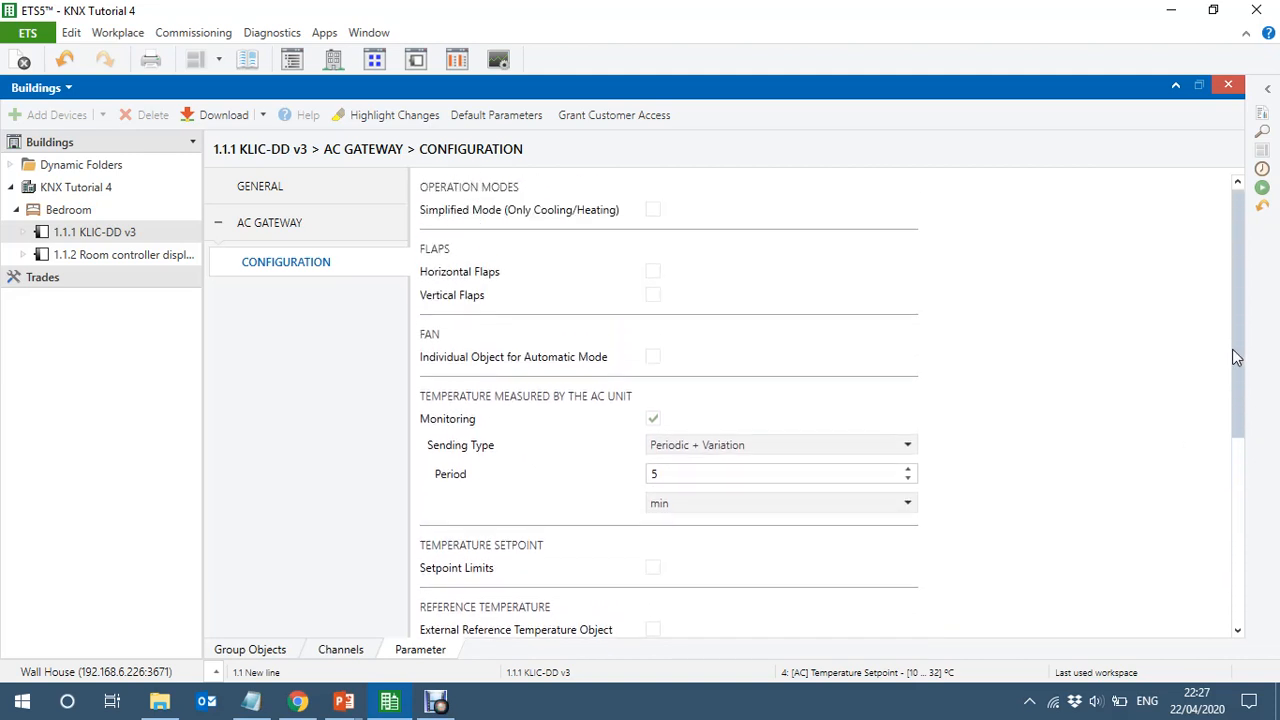
drag(1238, 340, 1226, 590)
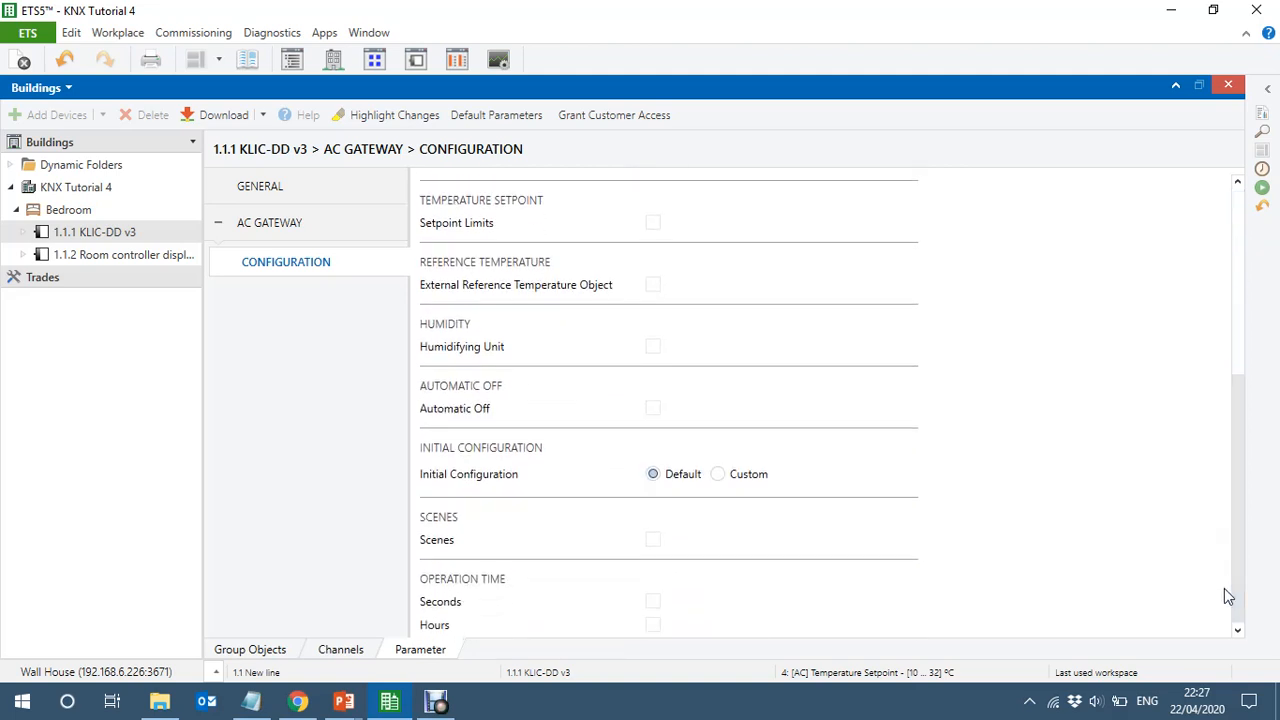
click(255, 658)
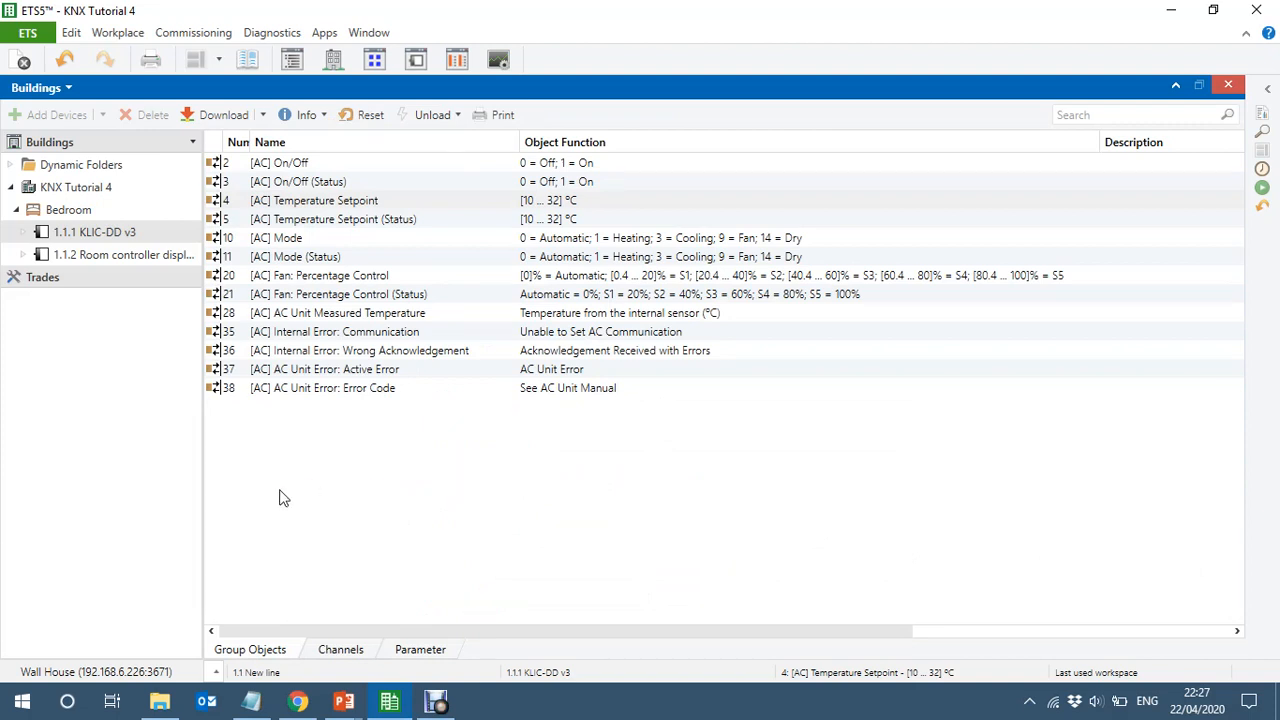
Step: Set the room controller's TSM Rocker 2 function to Value transmitter 2-byte, using the Temperature value transmitter option
click(113, 258)
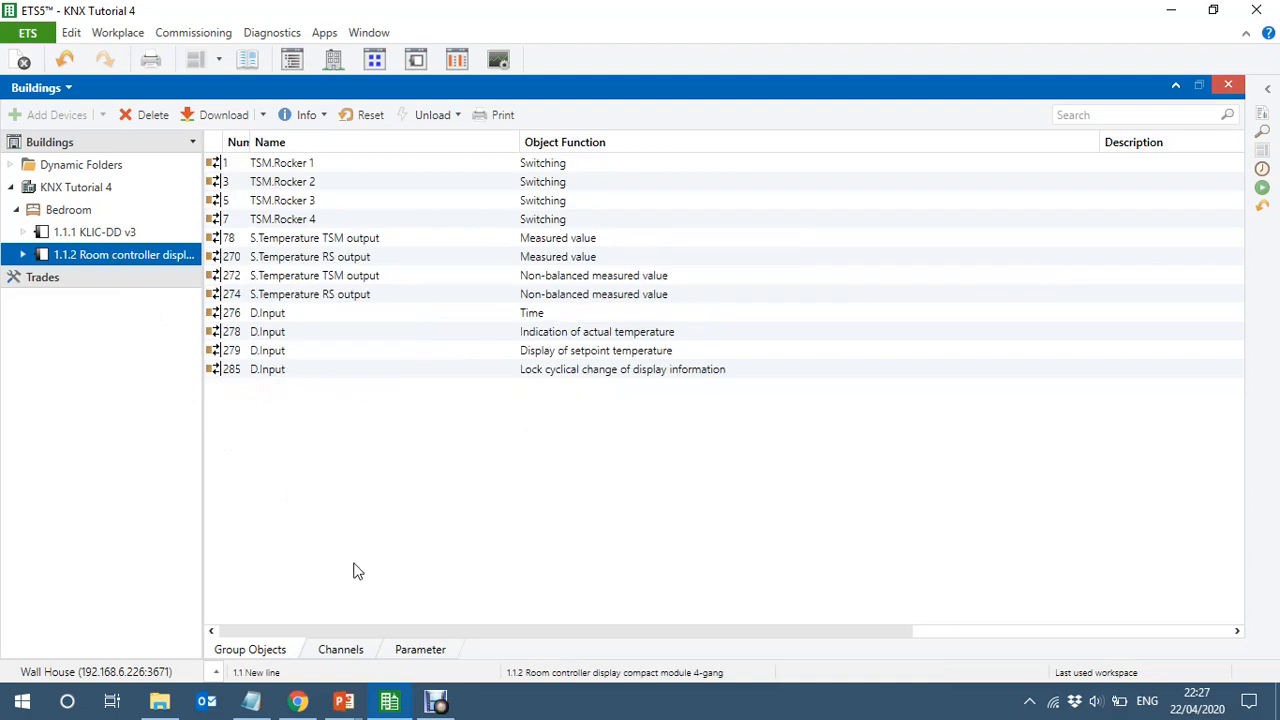
click(356, 163)
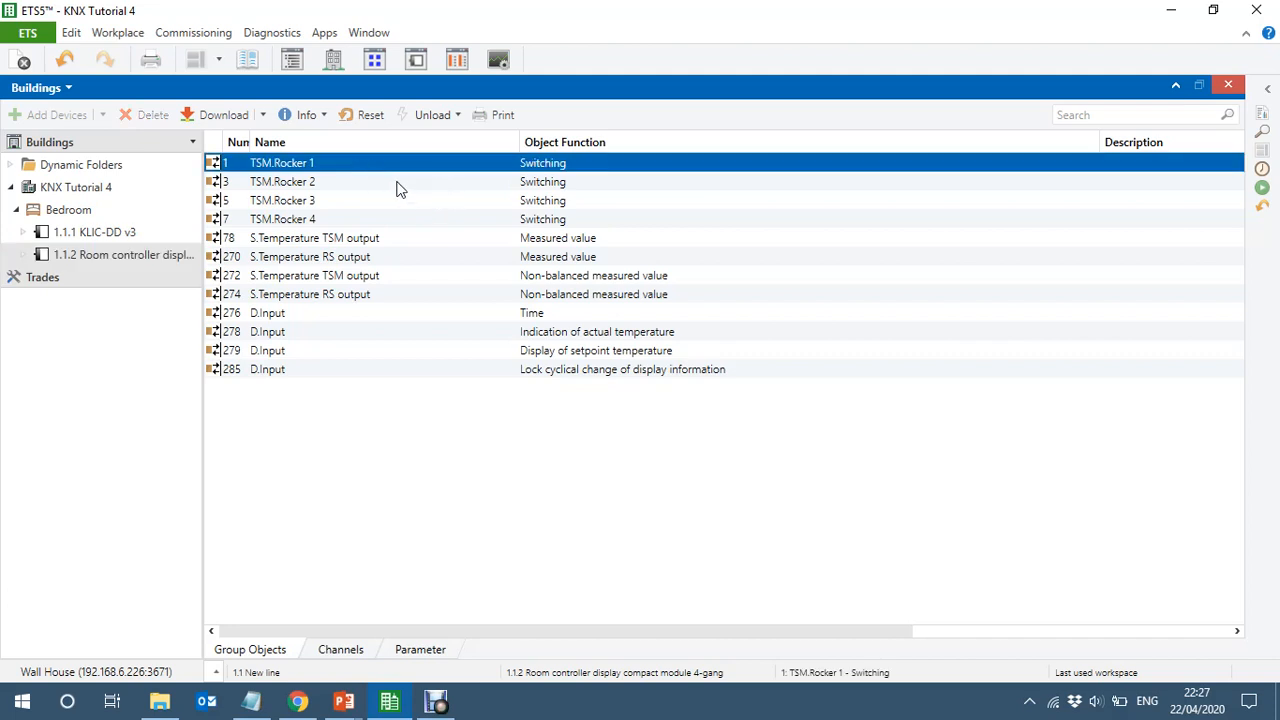
click(397, 183)
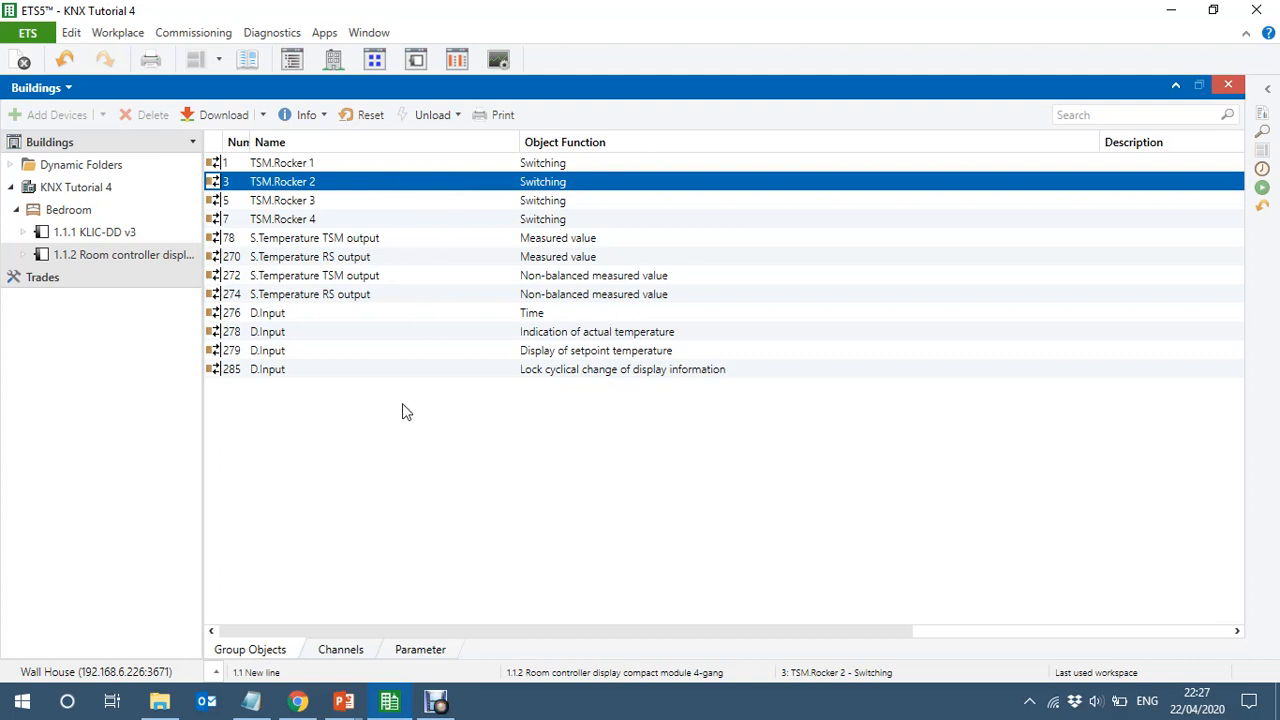
click(418, 651)
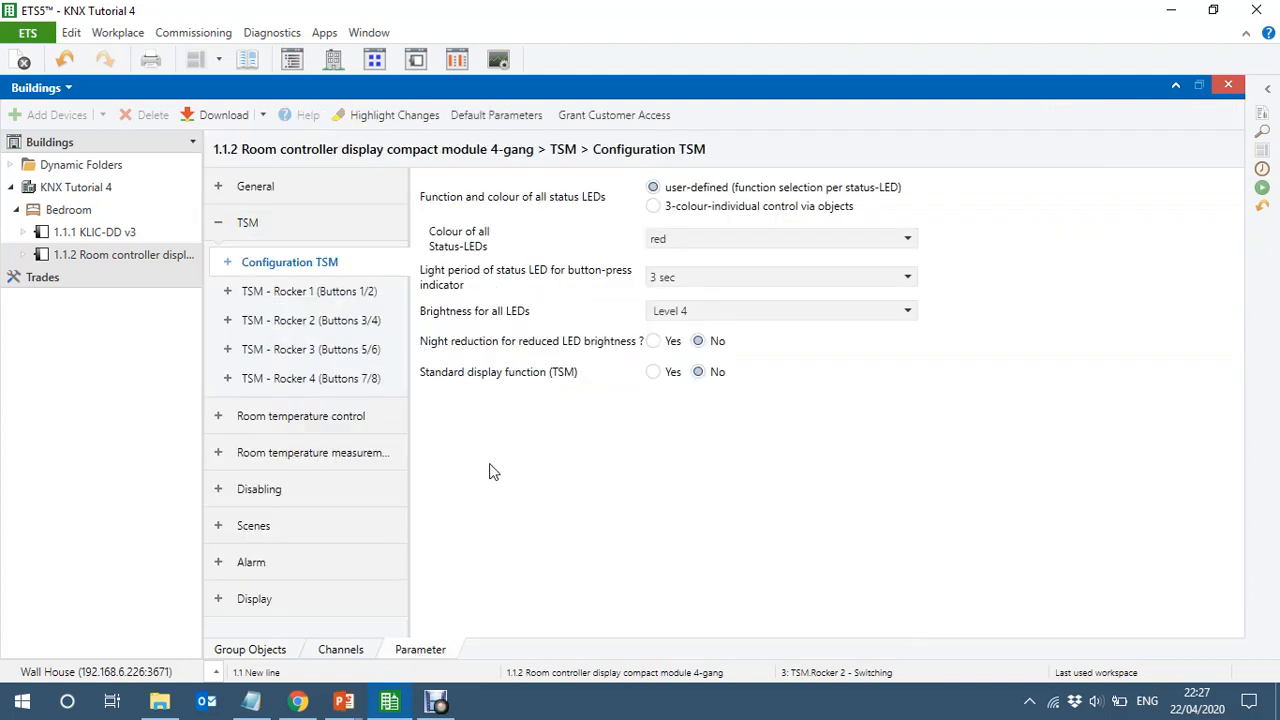
click(310, 330)
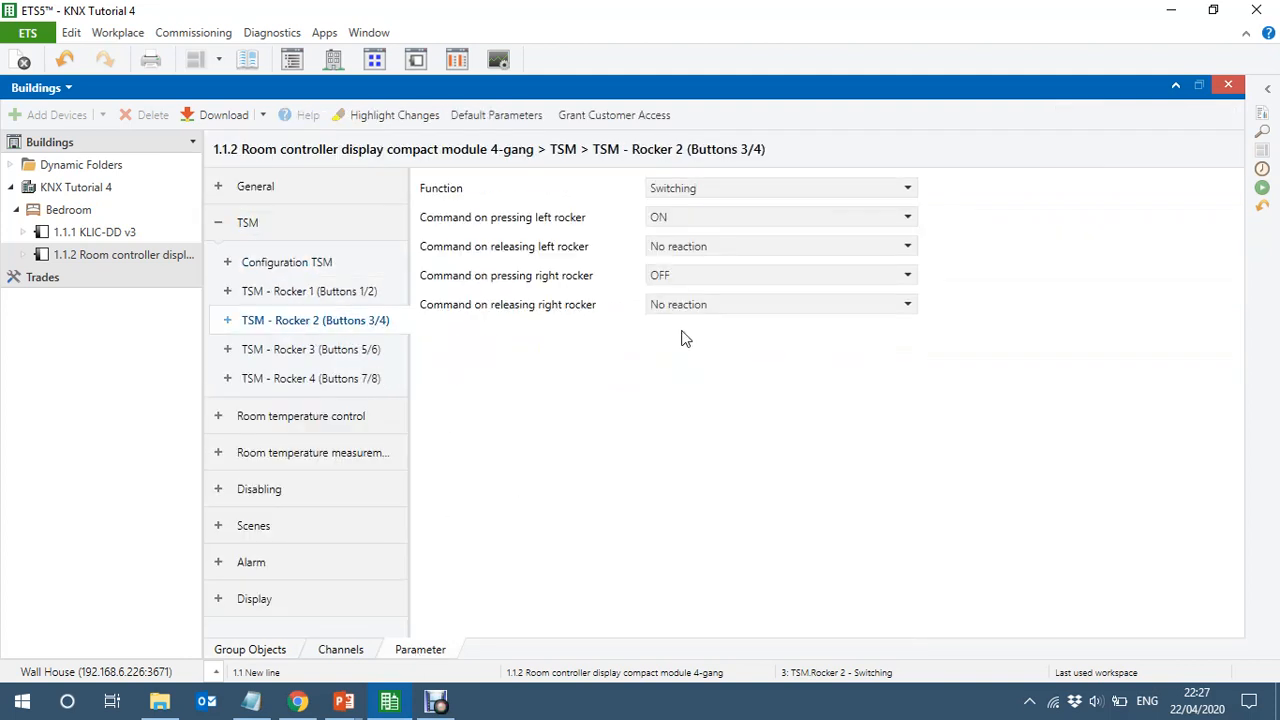
click(727, 187)
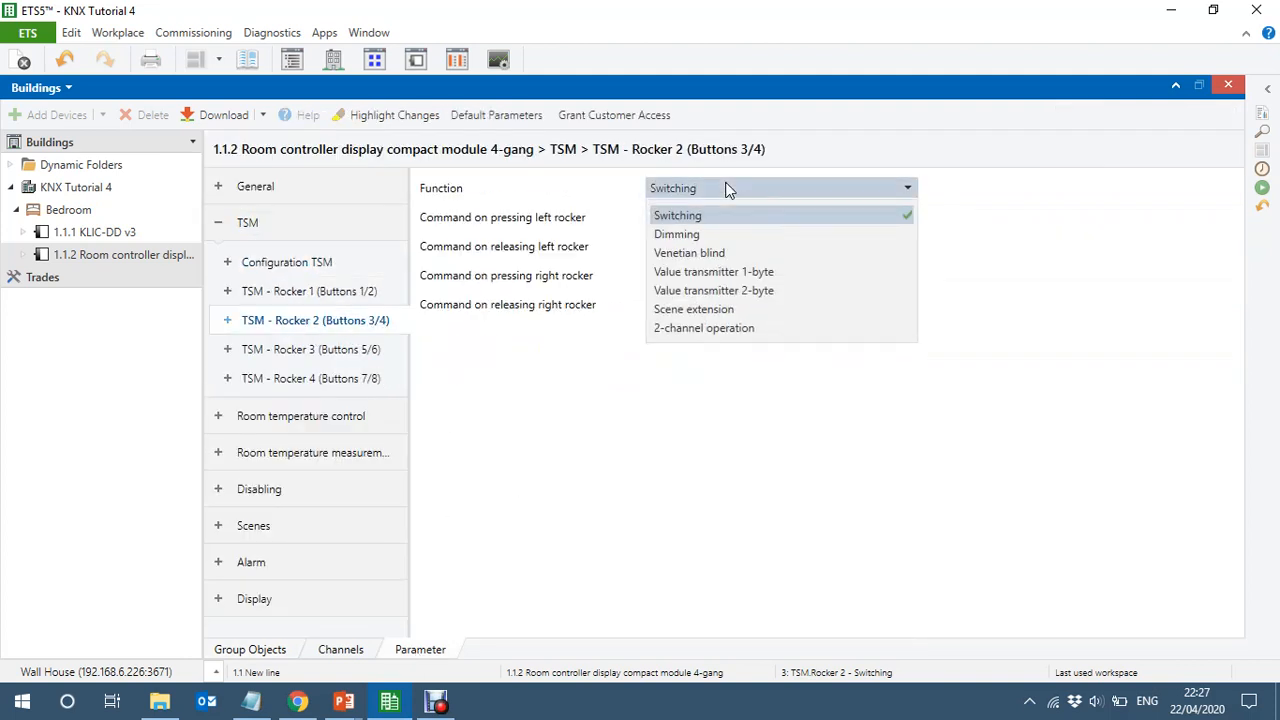
click(764, 273)
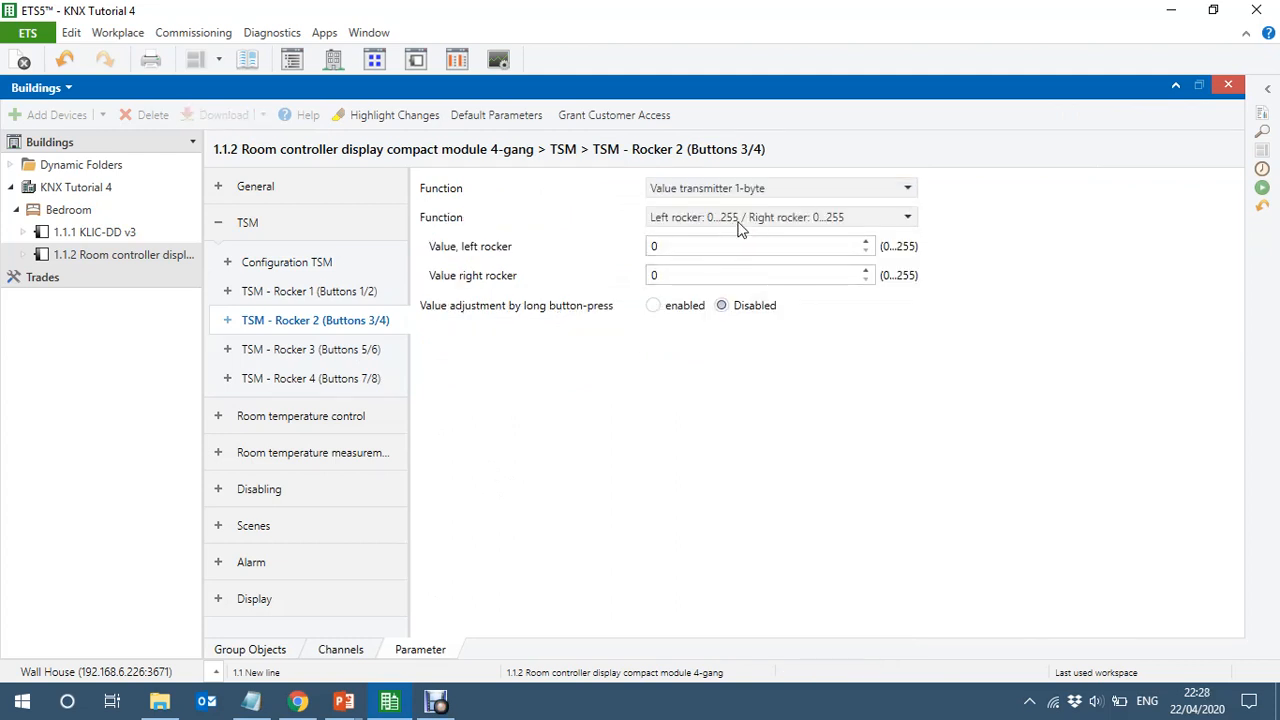
click(763, 181)
click(752, 293)
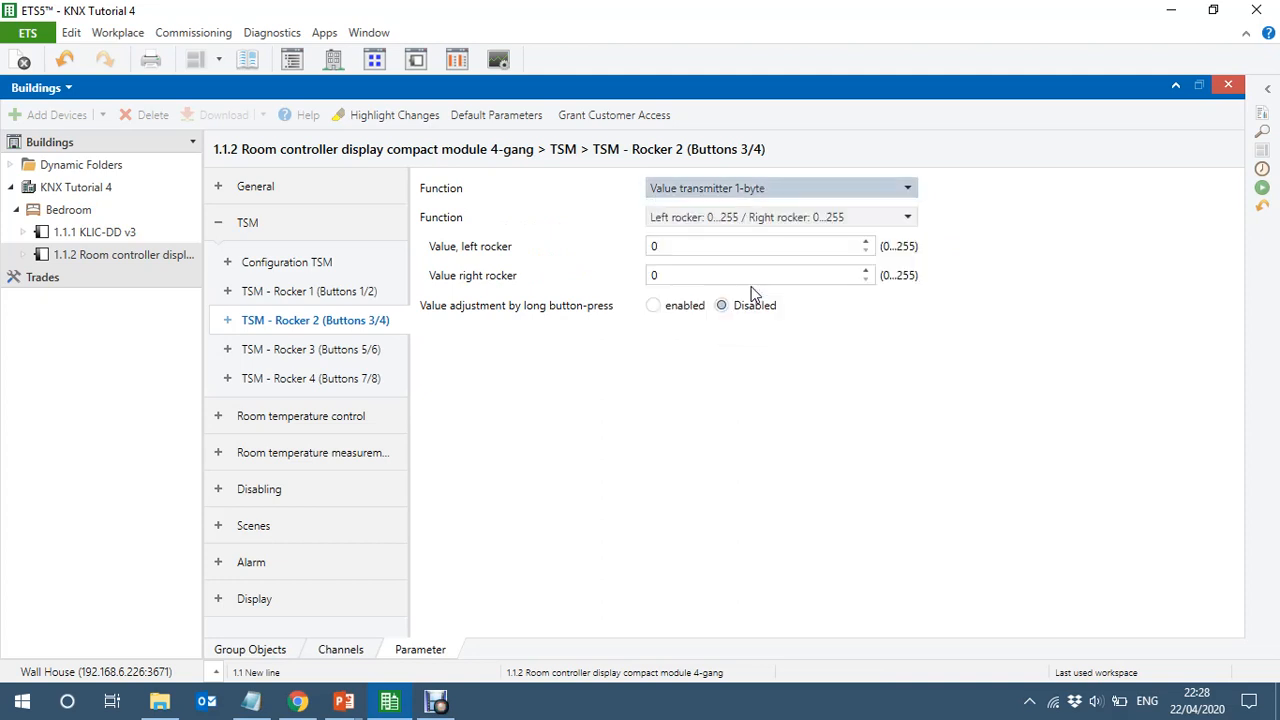
click(766, 218)
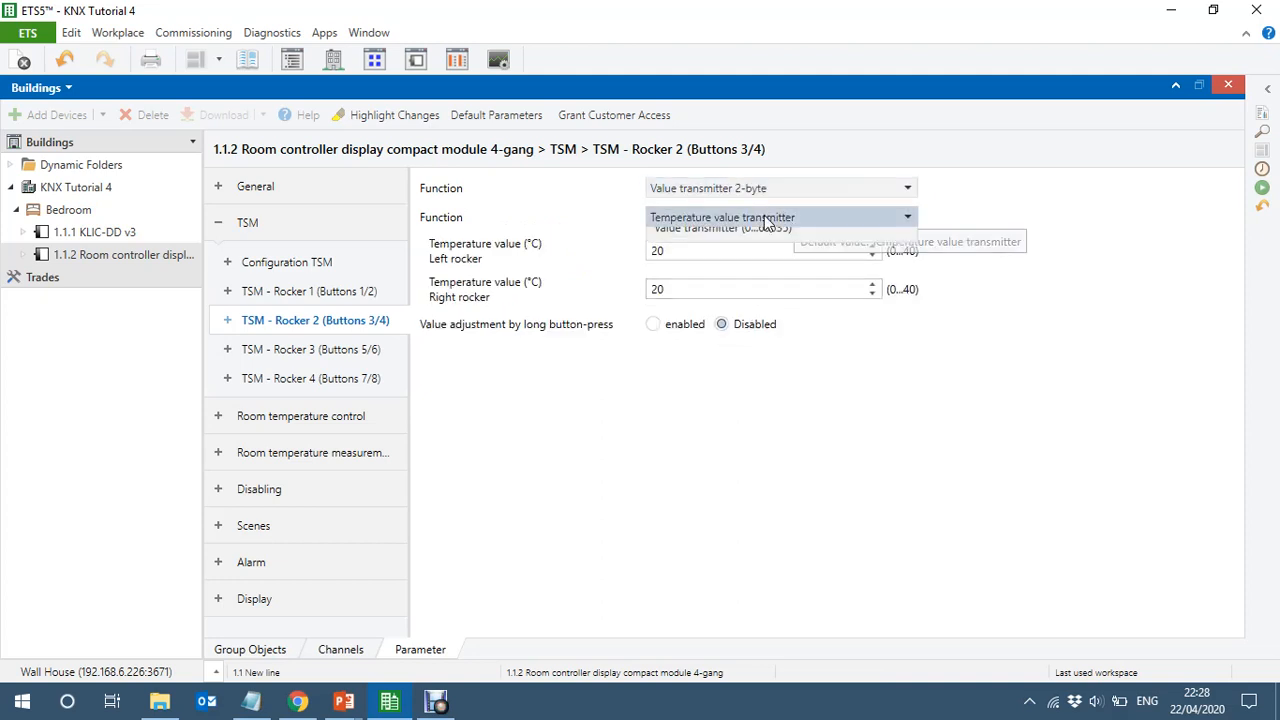
click(766, 218)
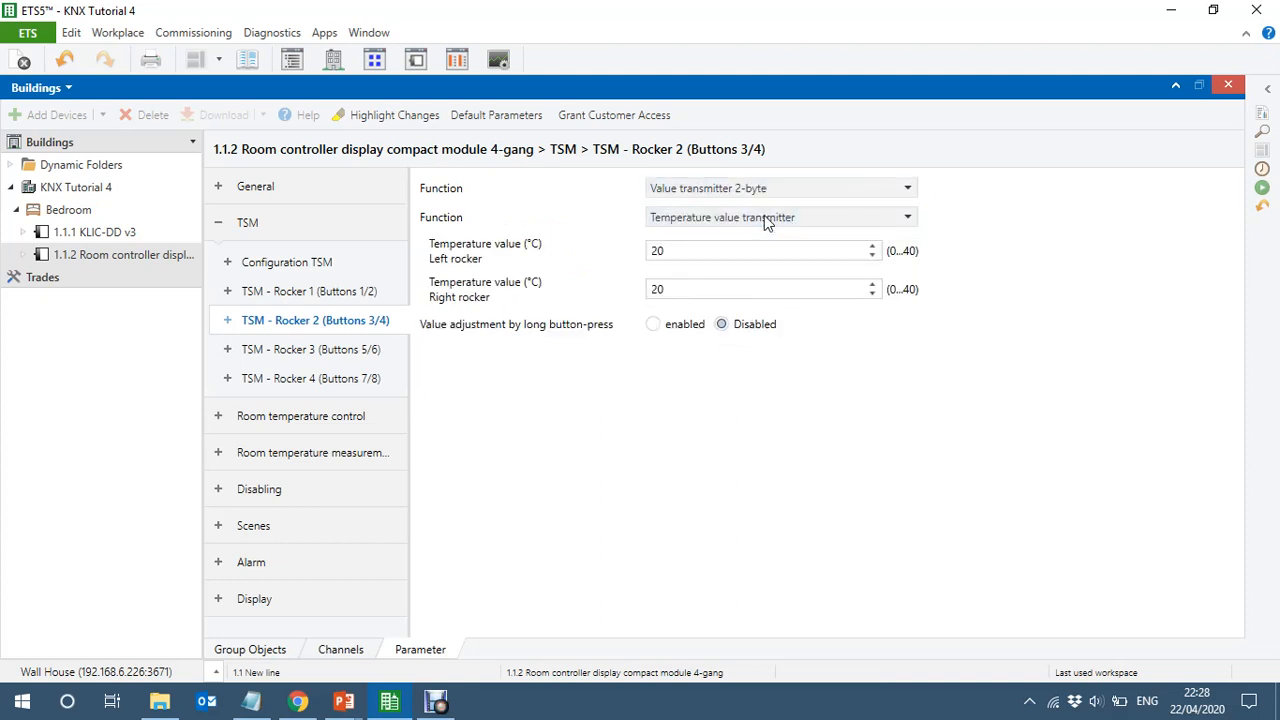
Step: Set the right rocker temperature value of Rocker 2 to 23 °C
double_click(678, 251)
double_click(669, 290)
click(669, 290)
key(BackSpace)
text(4)
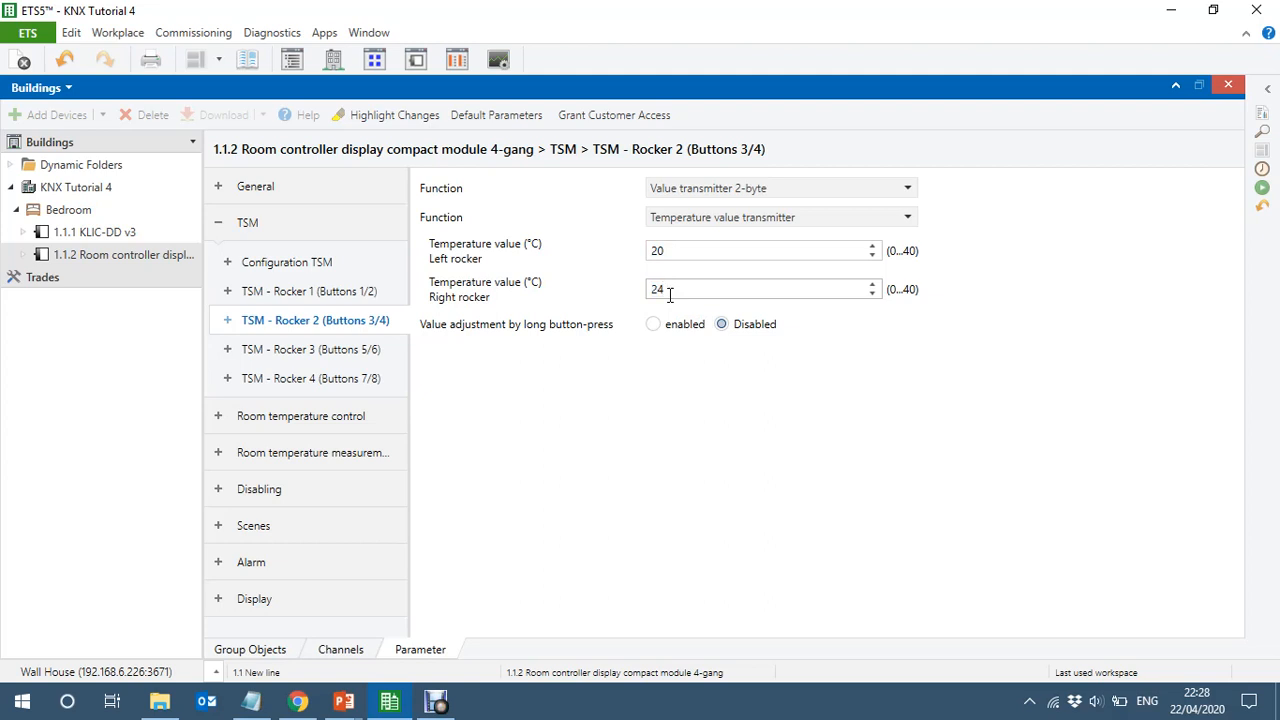
key(BackSpace)
text(3)
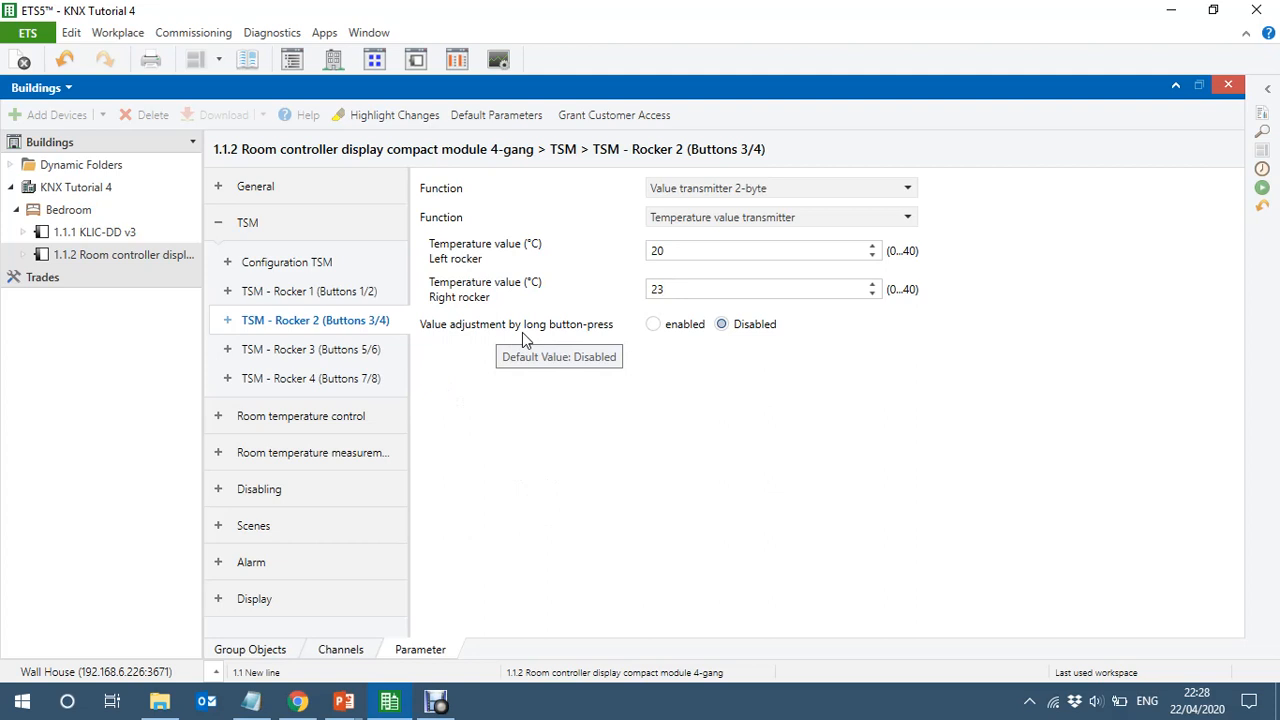
Step: Try enabling value adjustment by long button-press for Rocker 2, and set it back to Disabled
click(654, 325)
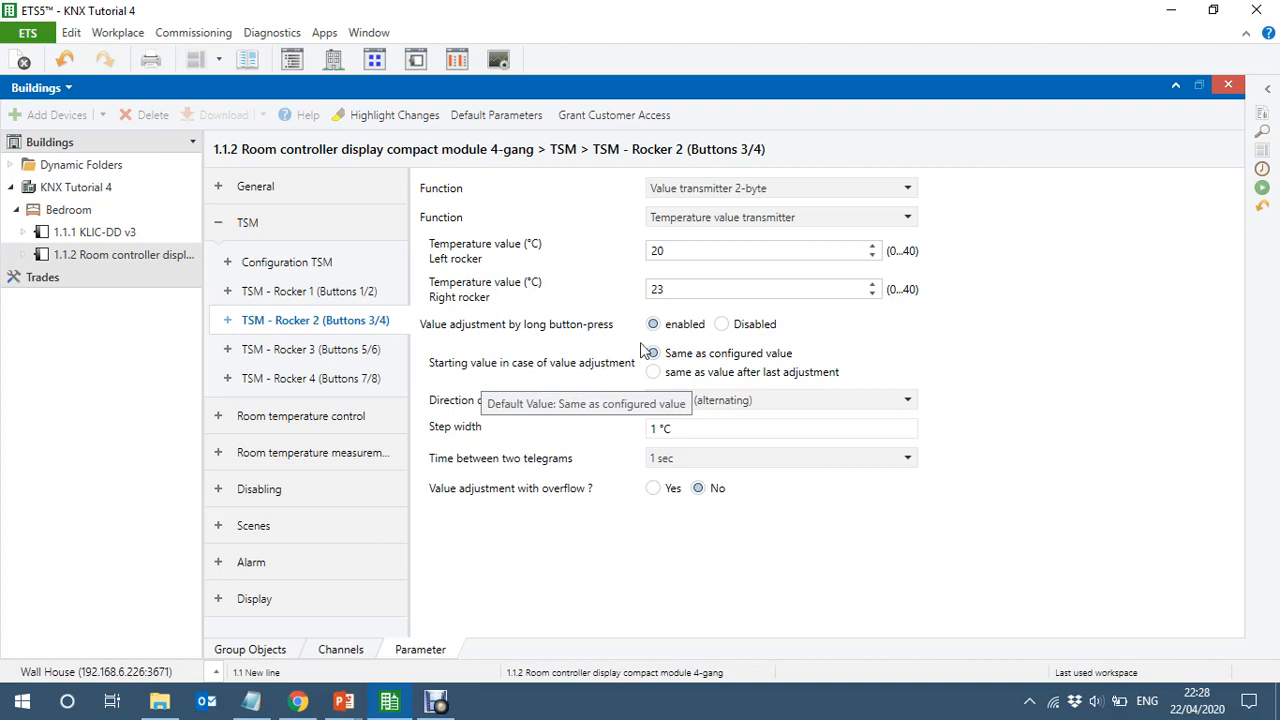
click(722, 324)
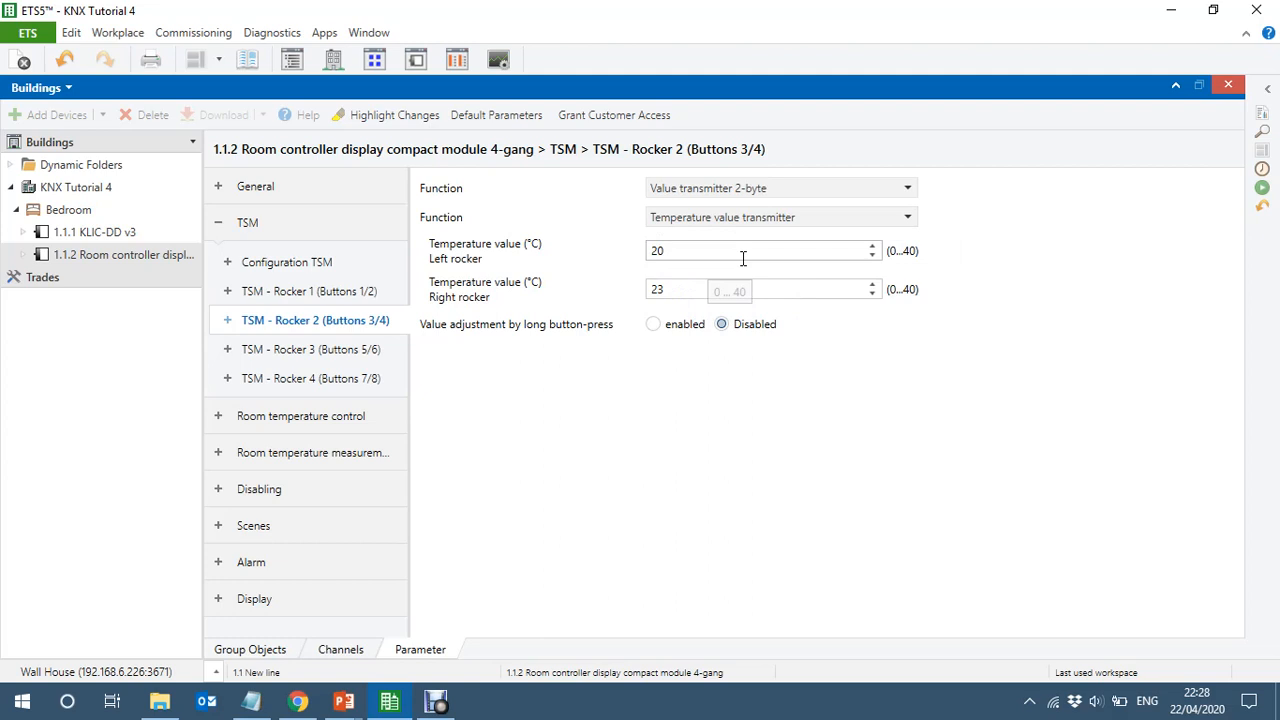
double_click(707, 253)
click(658, 290)
Step: Set the function of TSM Rocker 3 on the room controller to Value transmitter 1-byte
click(360, 357)
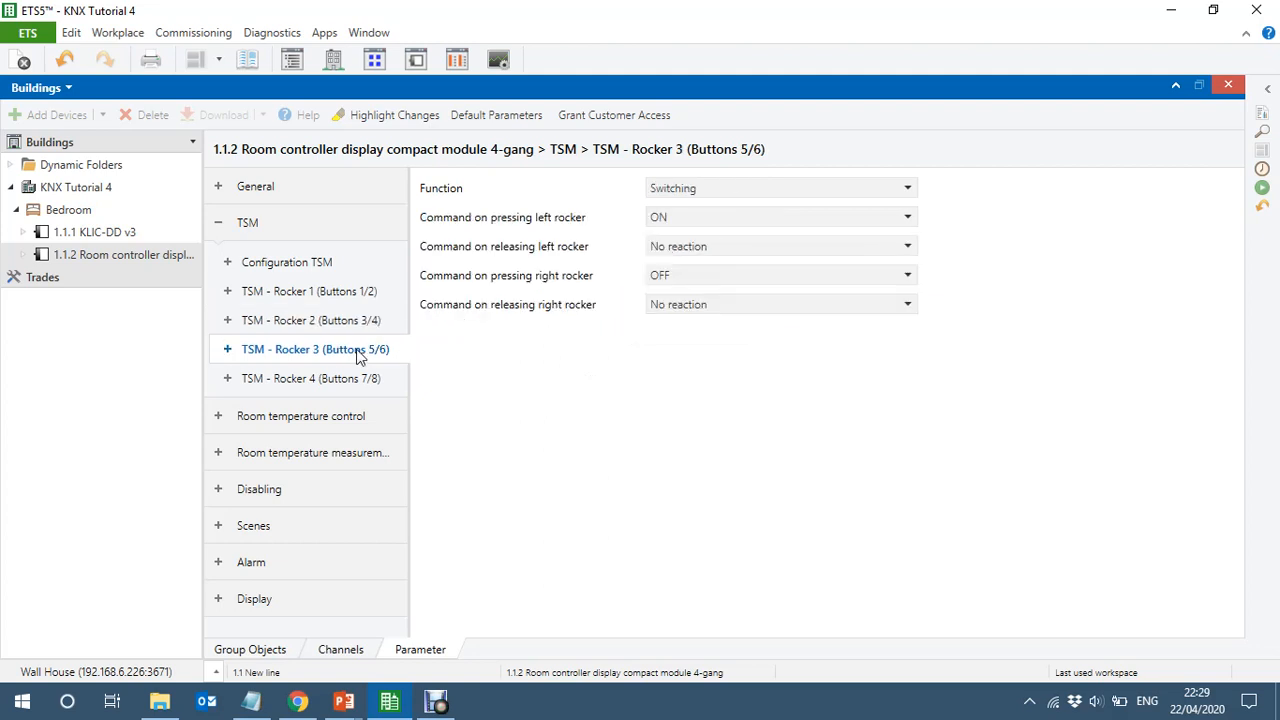
click(729, 192)
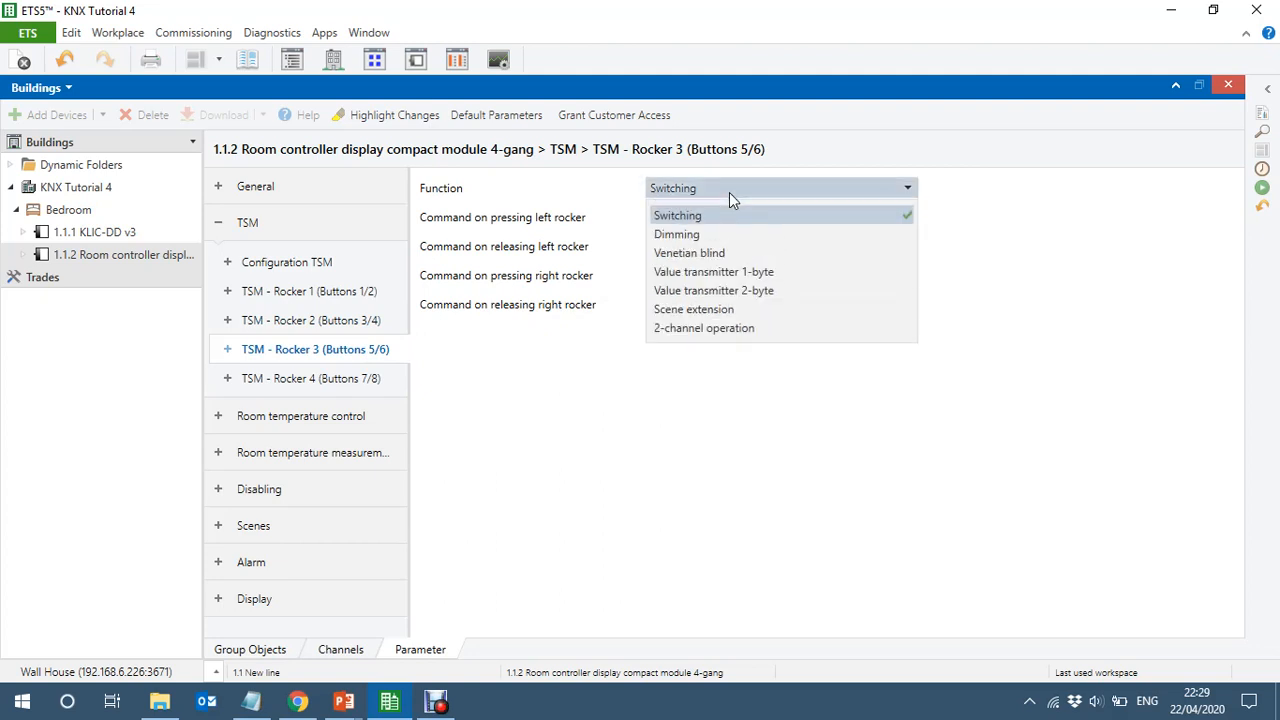
click(755, 274)
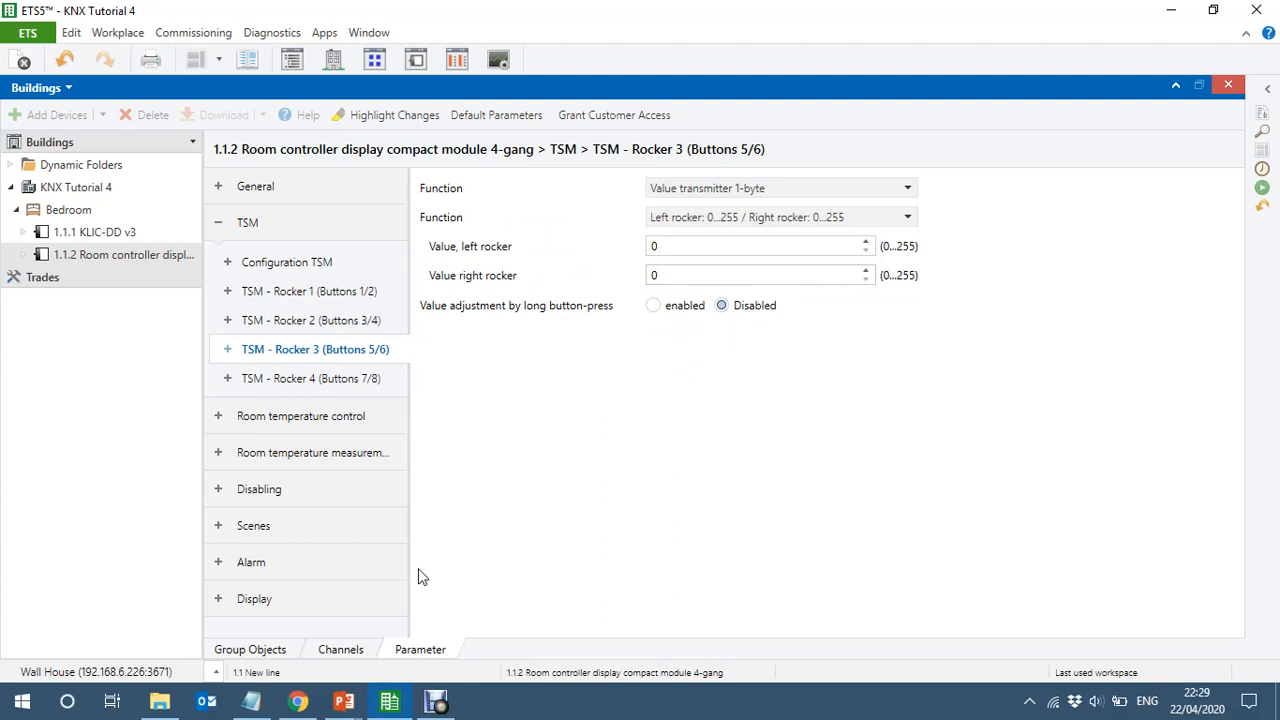
Step: Look up the AC mode codes in the KLIC-DD v3 group objects, and set Rocker 3's left value to 1 and right value to 3
click(113, 232)
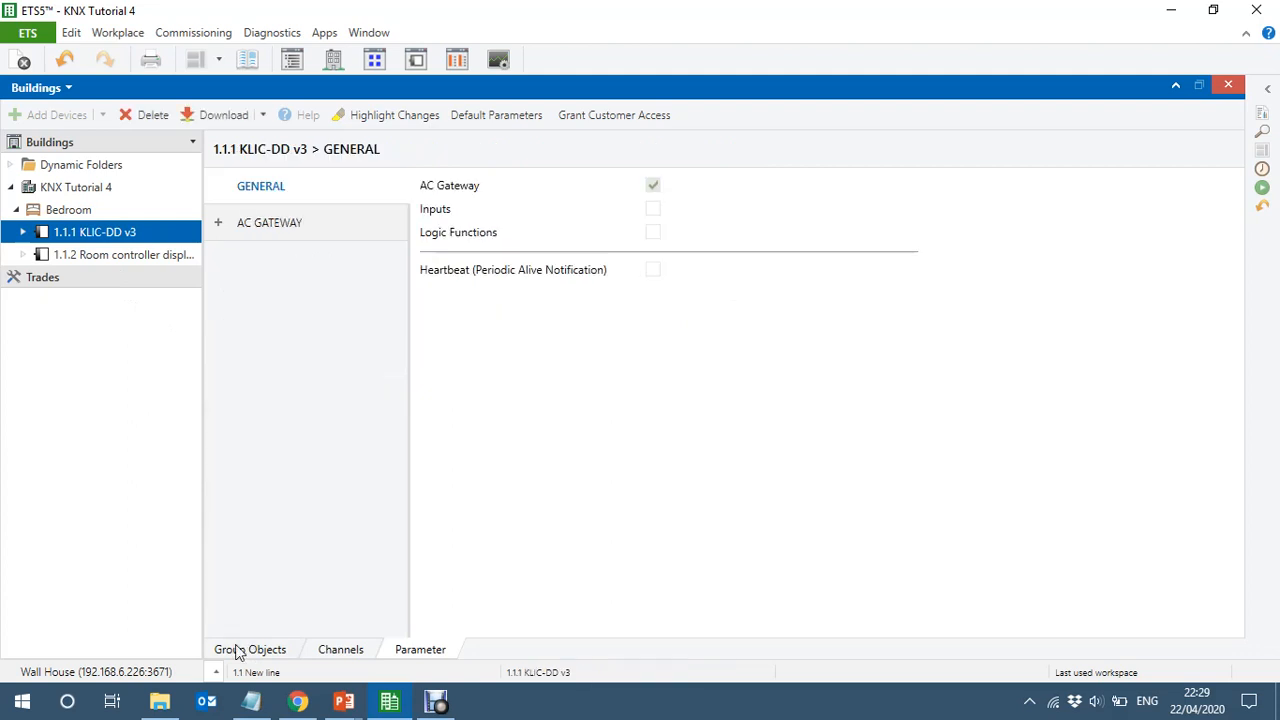
click(241, 648)
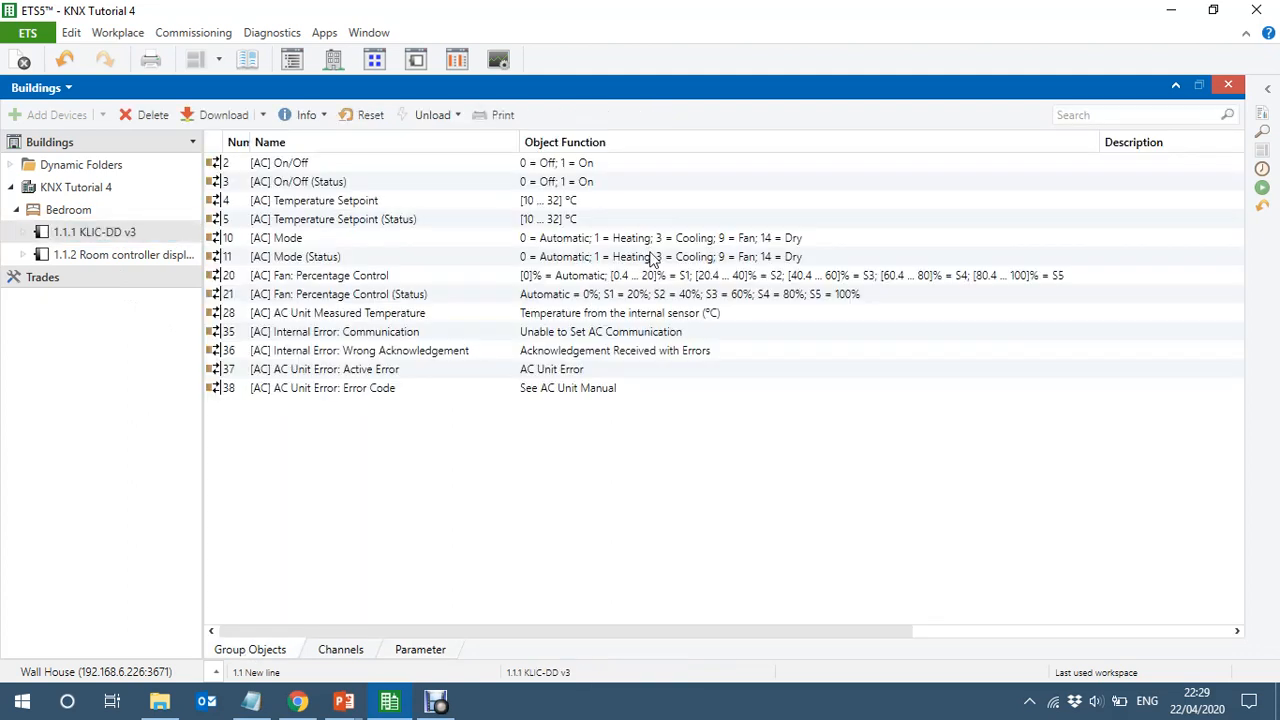
click(598, 259)
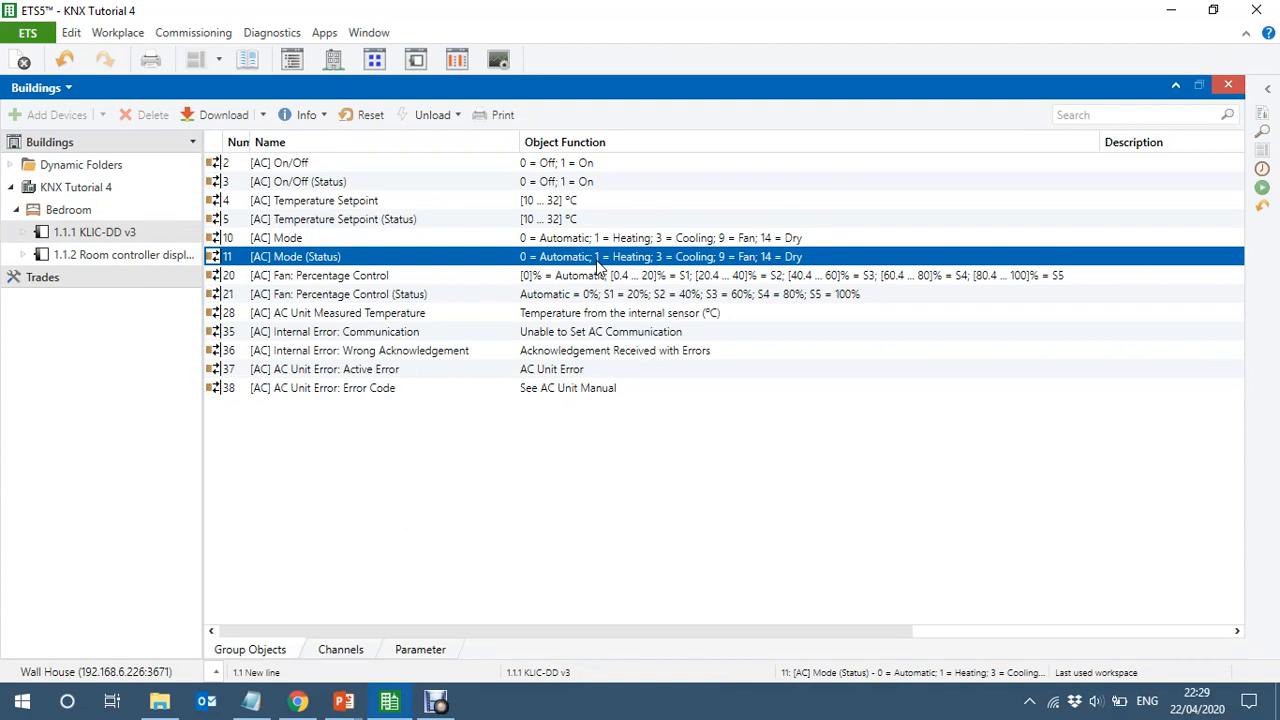
click(418, 650)
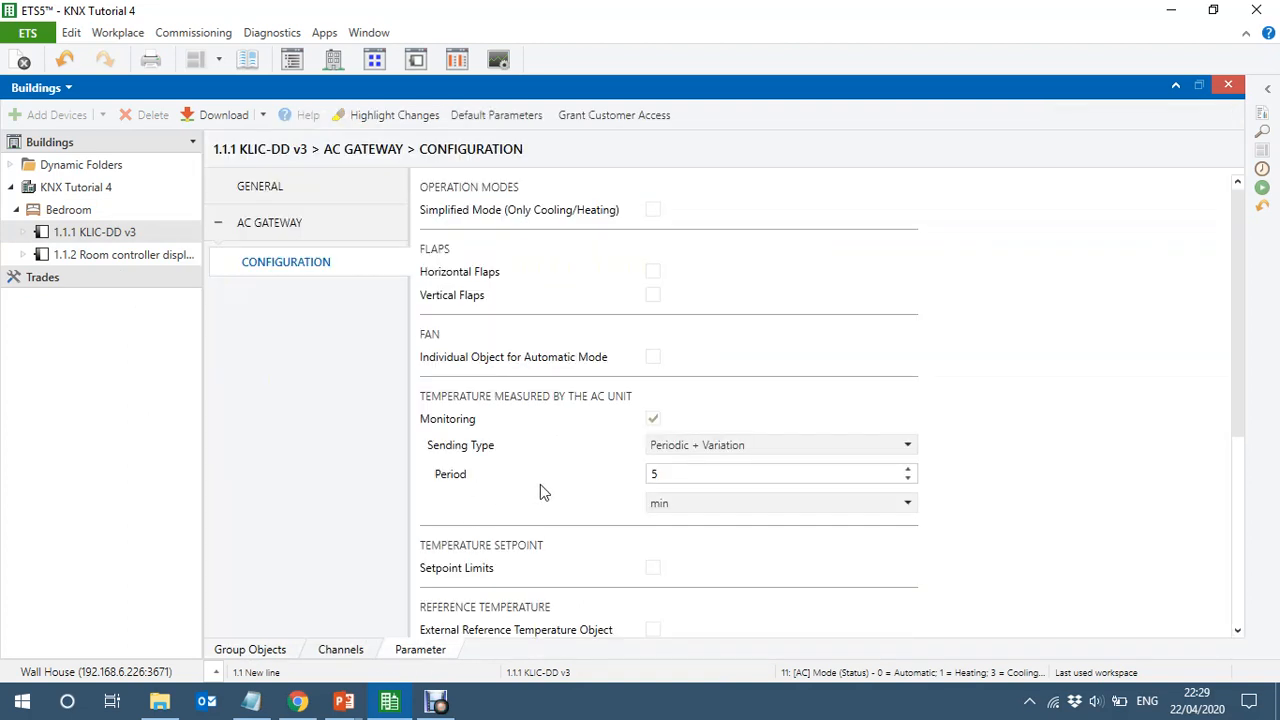
click(108, 255)
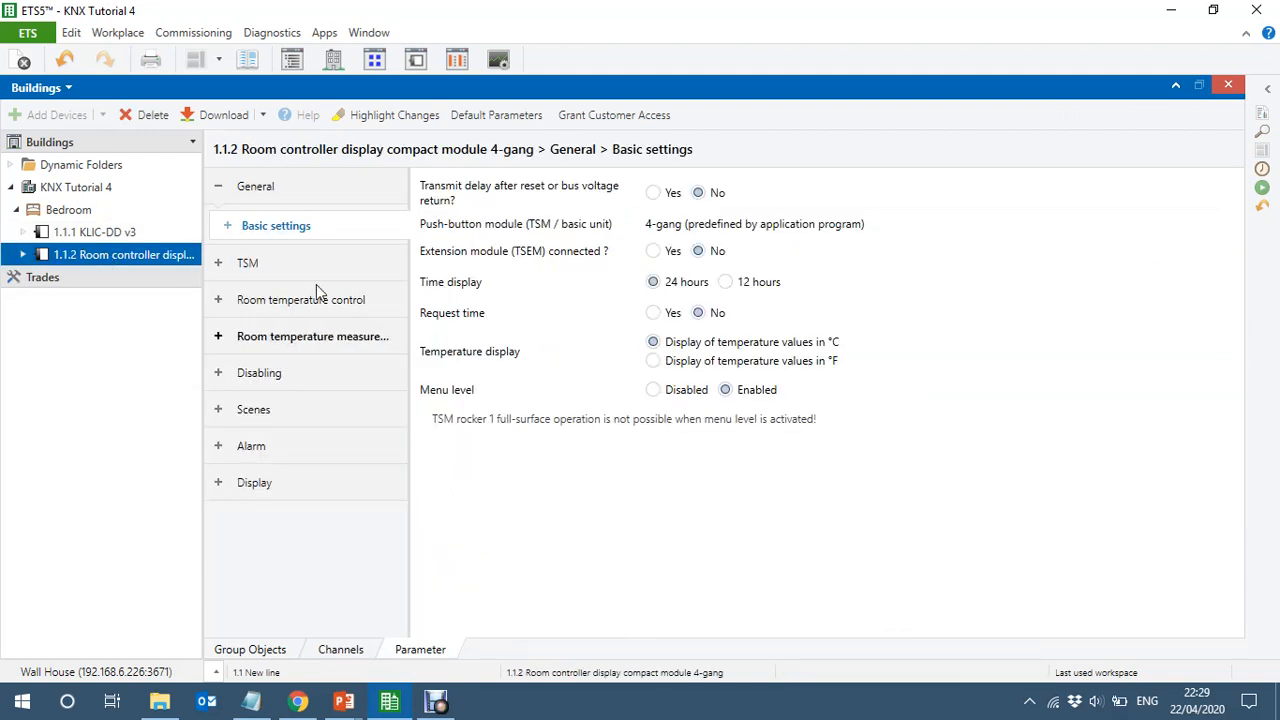
click(219, 265)
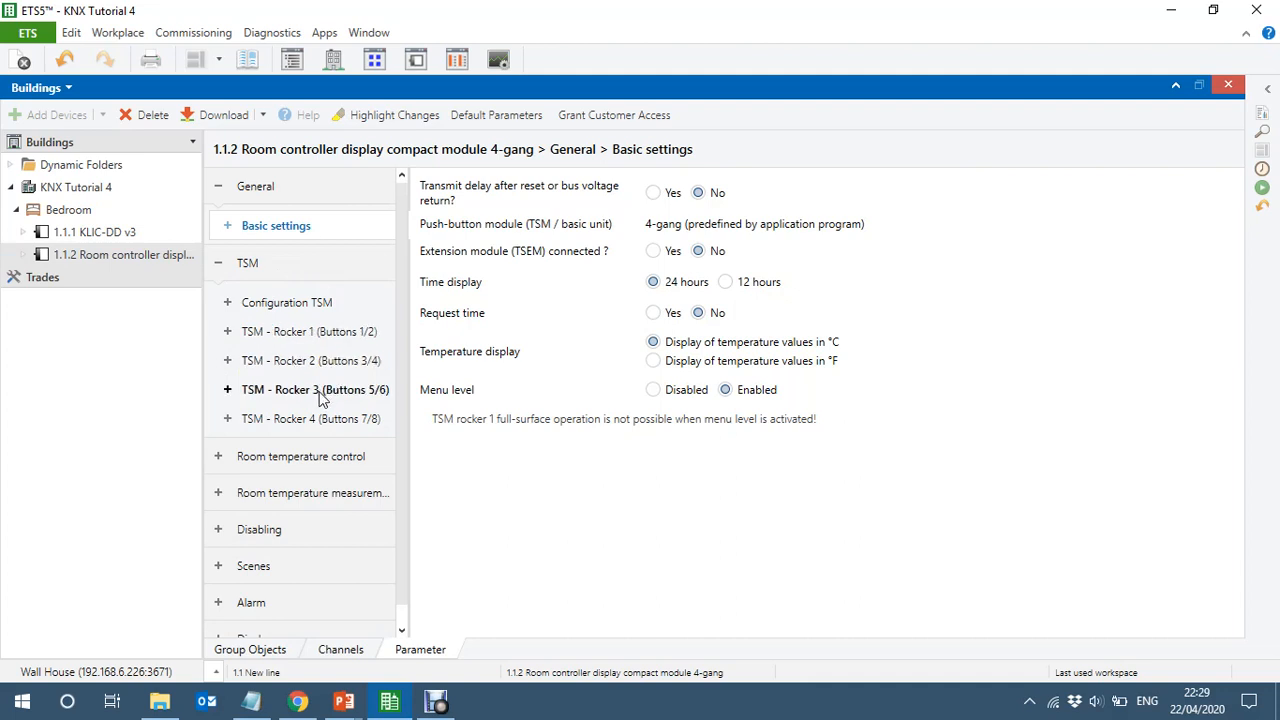
click(305, 390)
double_click(665, 247)
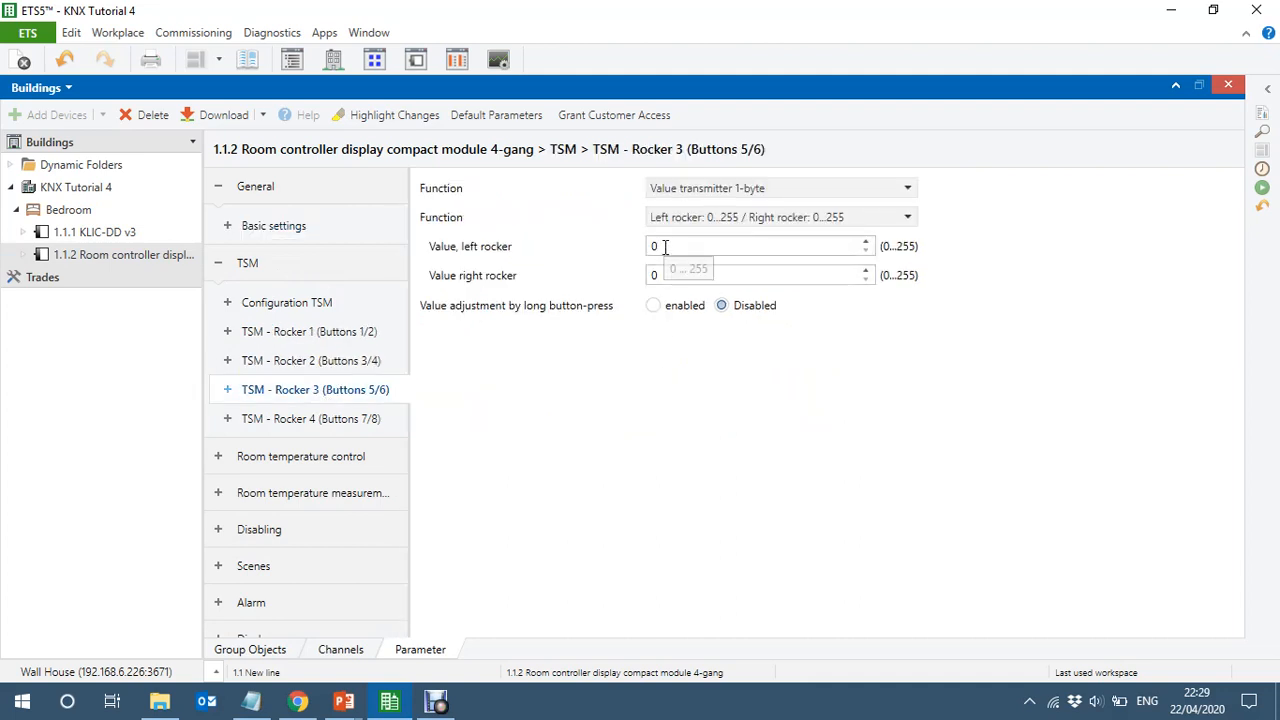
double_click(656, 275)
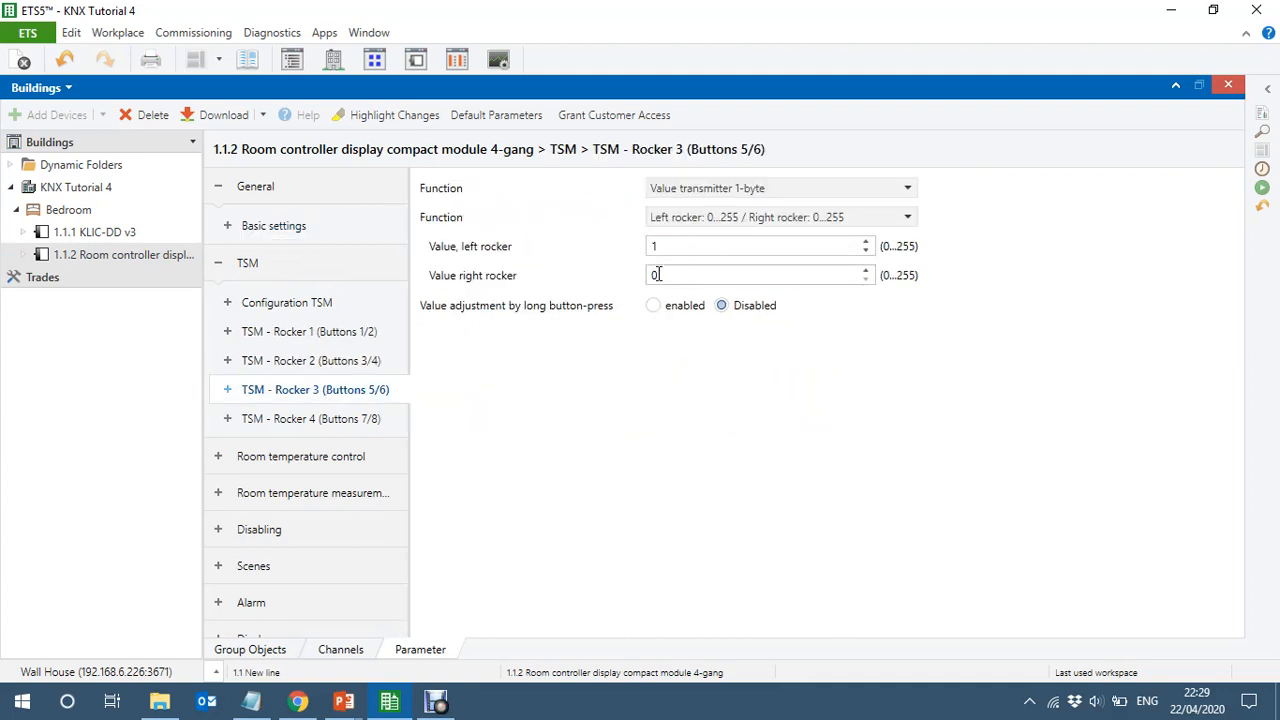
text(3)
click(594, 552)
Step: Set TSM Rocker 4's function to Value transmitter 1-byte with the range Left rocker: 0...100 / Right rocker: 0...100
click(330, 421)
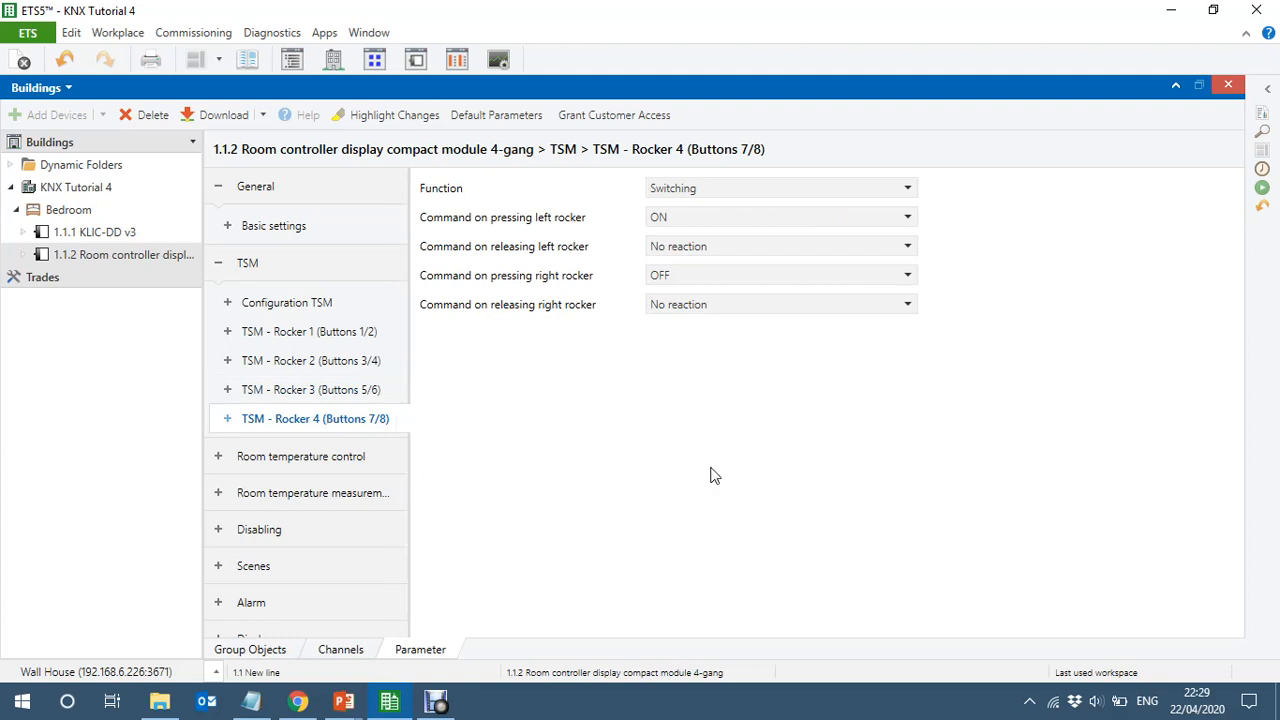
click(707, 190)
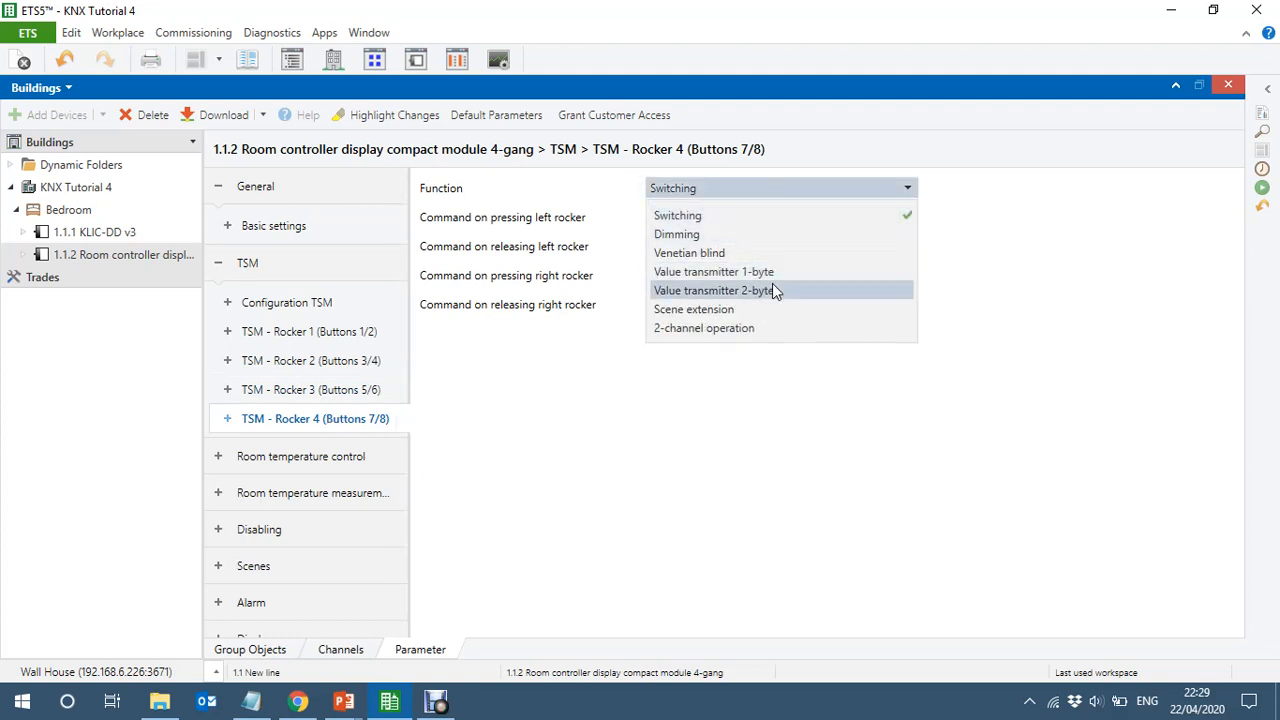
key(Escape)
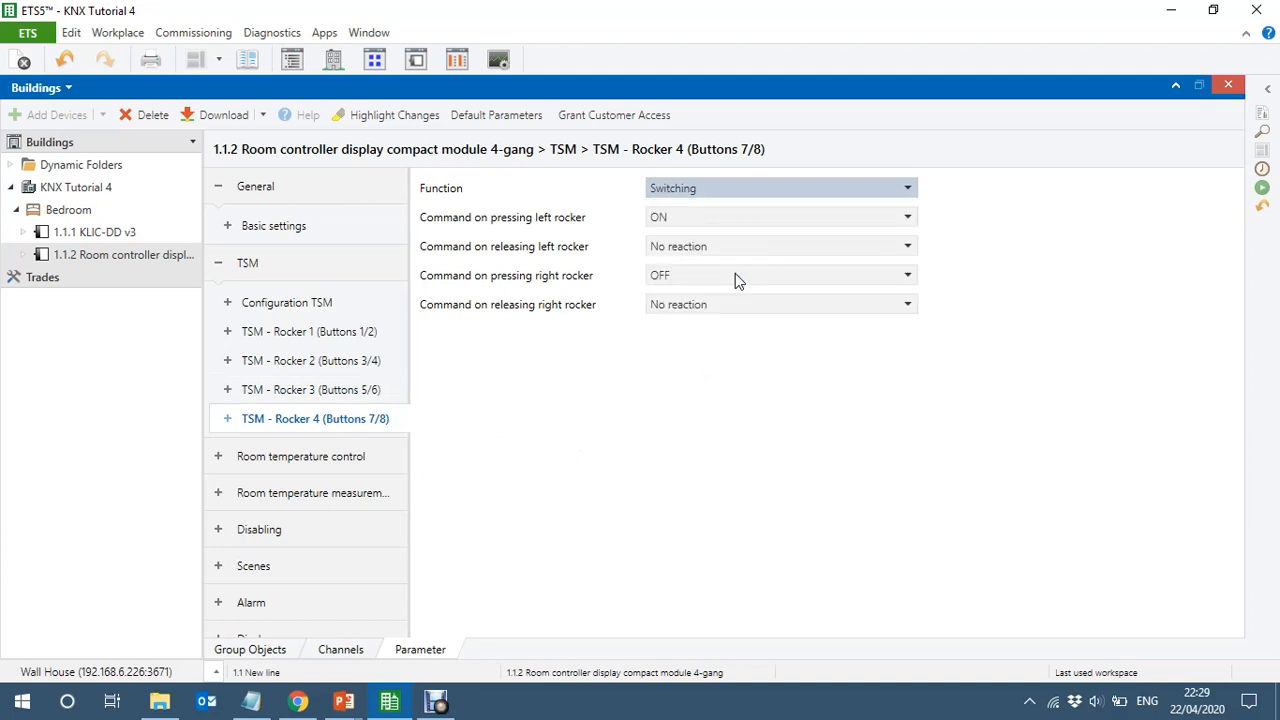
click(805, 217)
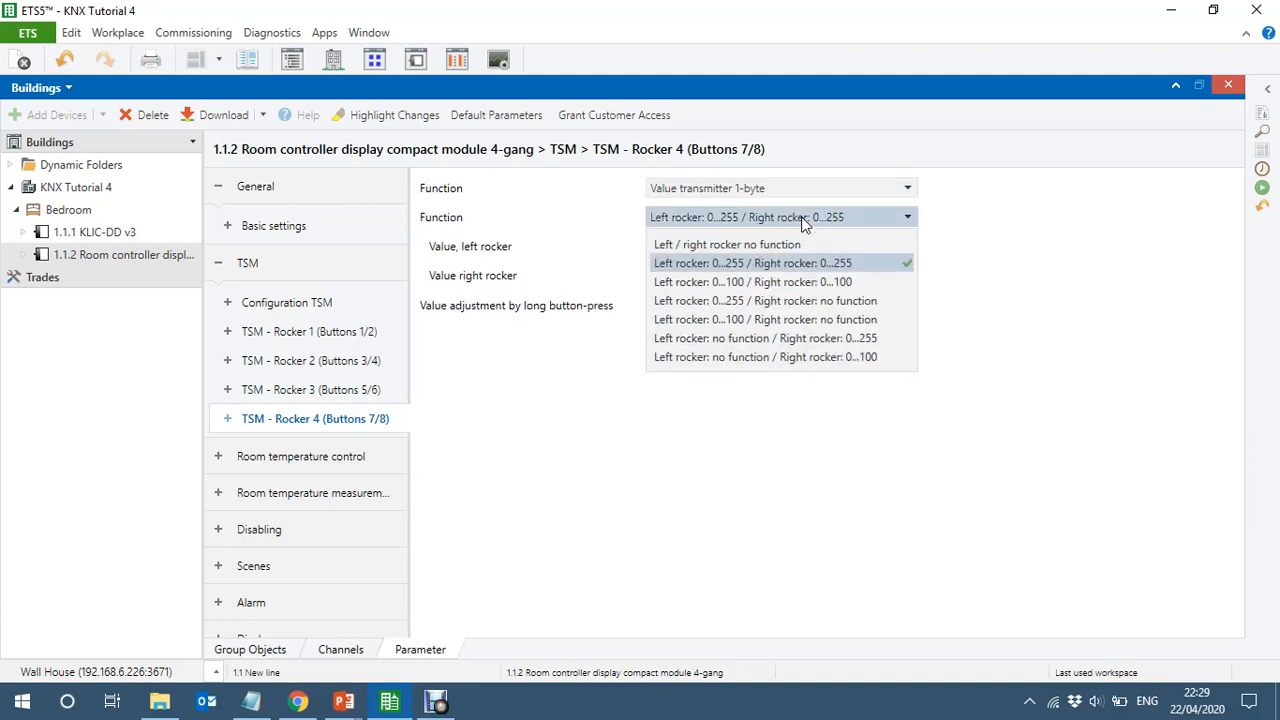
click(807, 287)
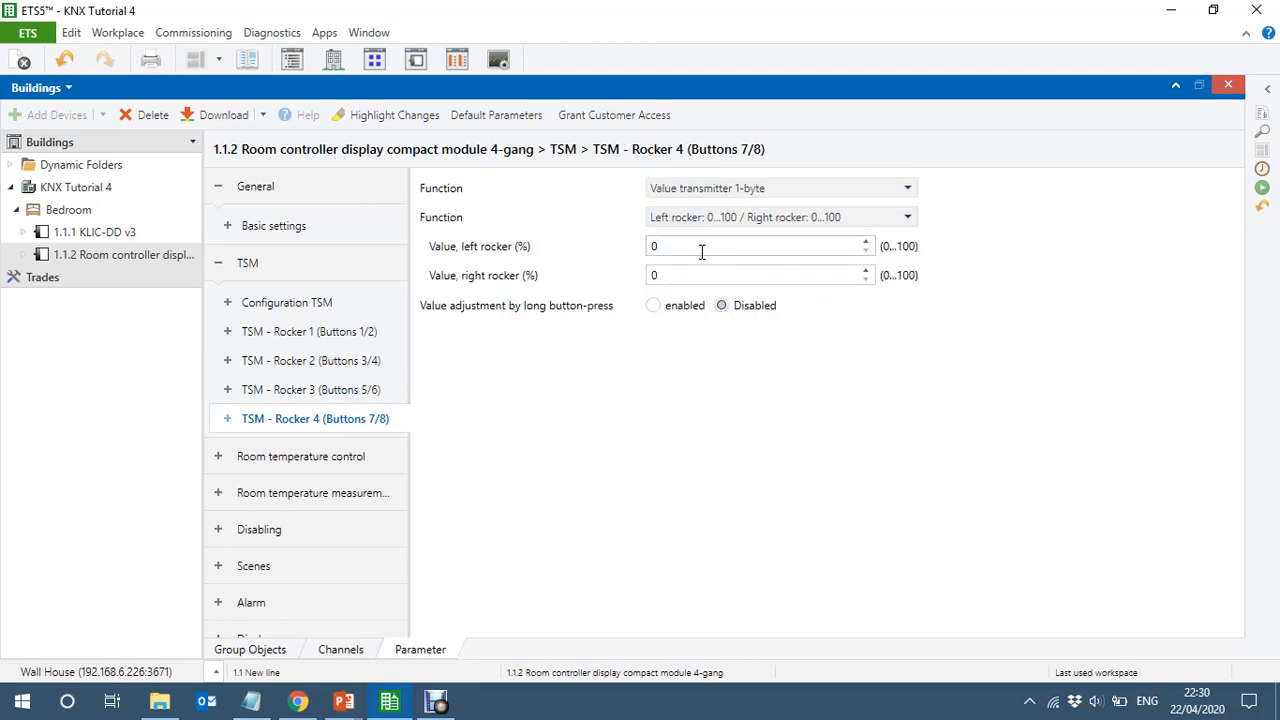
Step: Set Rocker 4's left rocker value to 20 % and its right rocker value to 100 %
double_click(660, 246)
text(20)
double_click(672, 277)
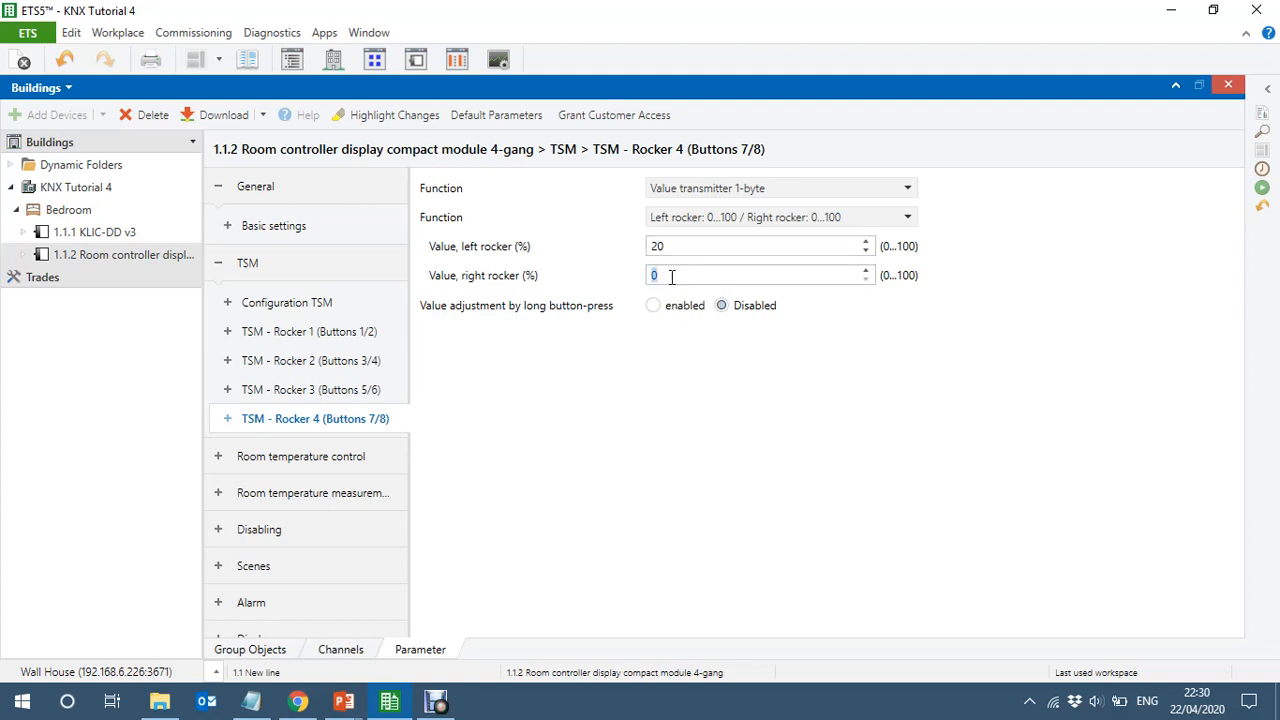
text(100)
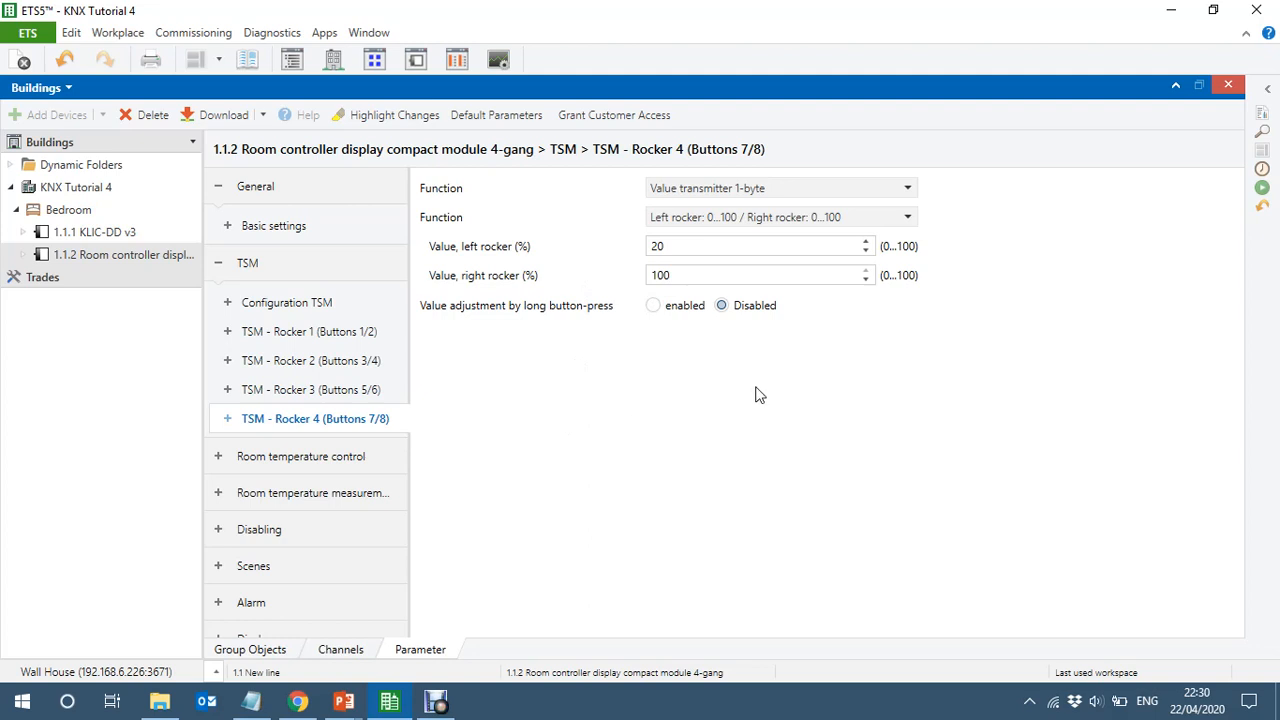
Step: Review the room controller's room temperature control and measurement parameters, and its list of group objects
click(305, 458)
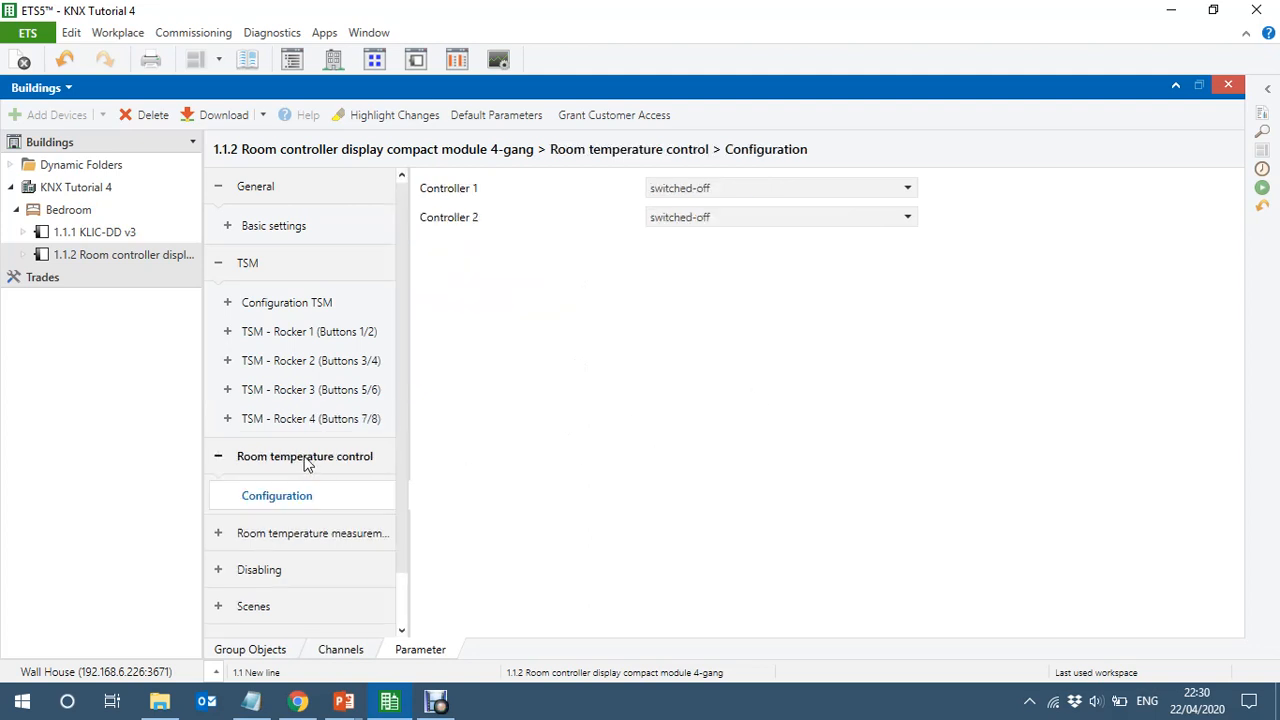
click(313, 536)
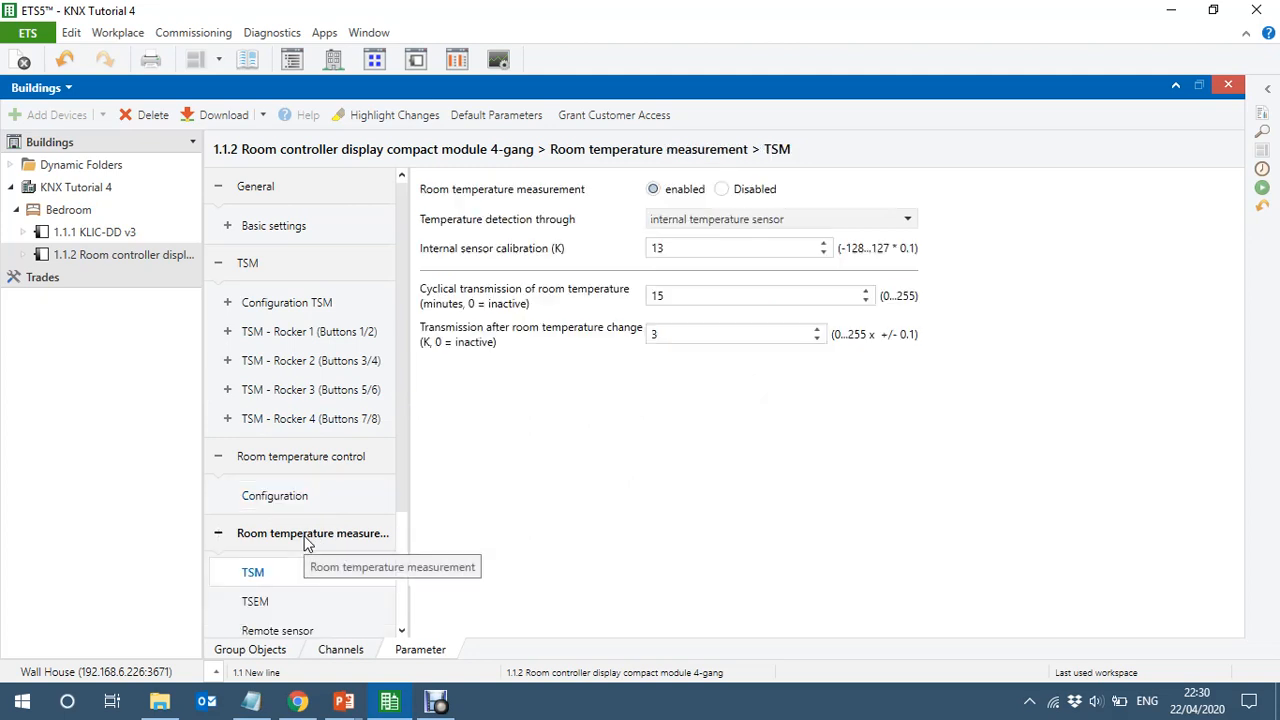
click(250, 651)
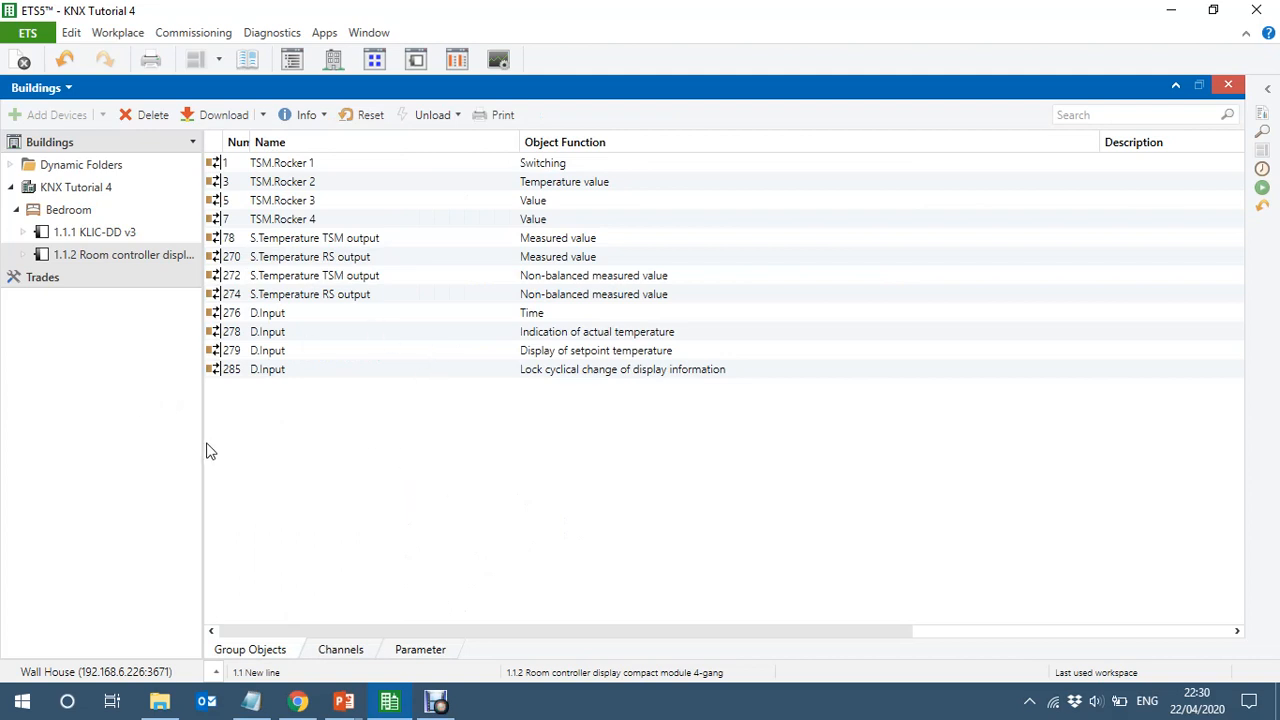
Step: Show the KLIC-DD v3 group objects beside the group addresses, with the middle group 2/0 Daikin Split AC under HVAC open
click(93, 236)
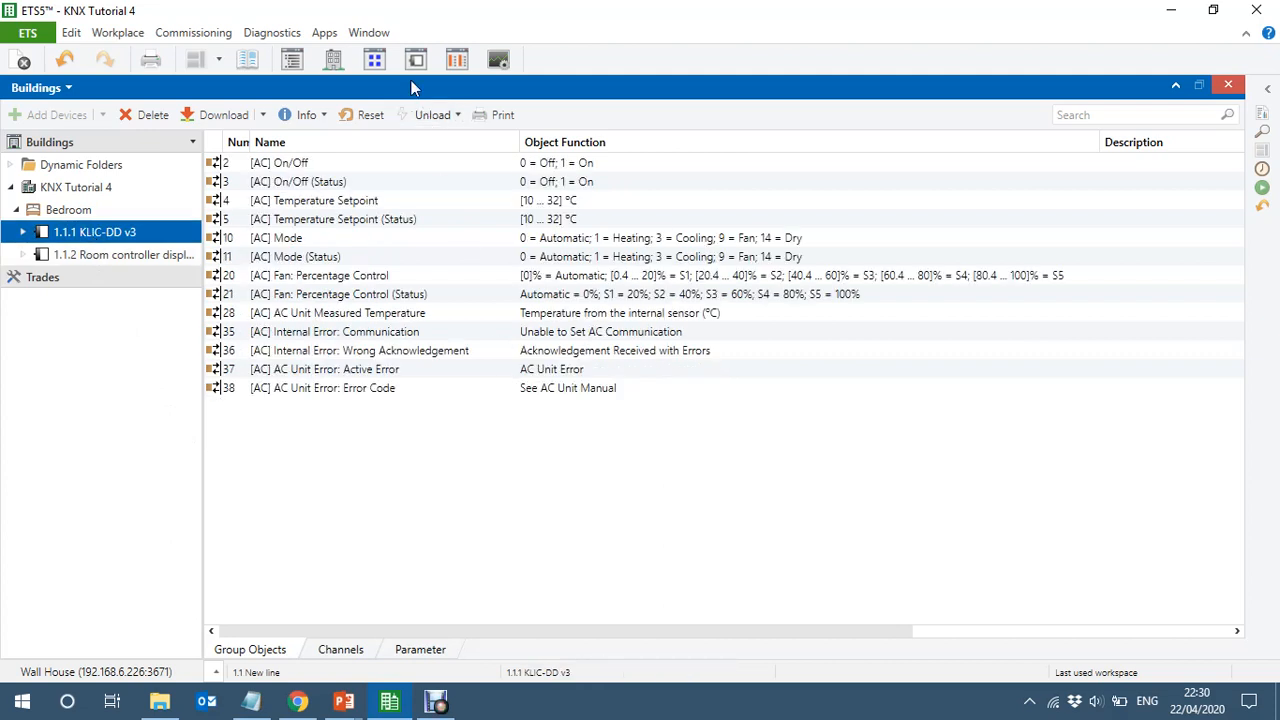
click(380, 62)
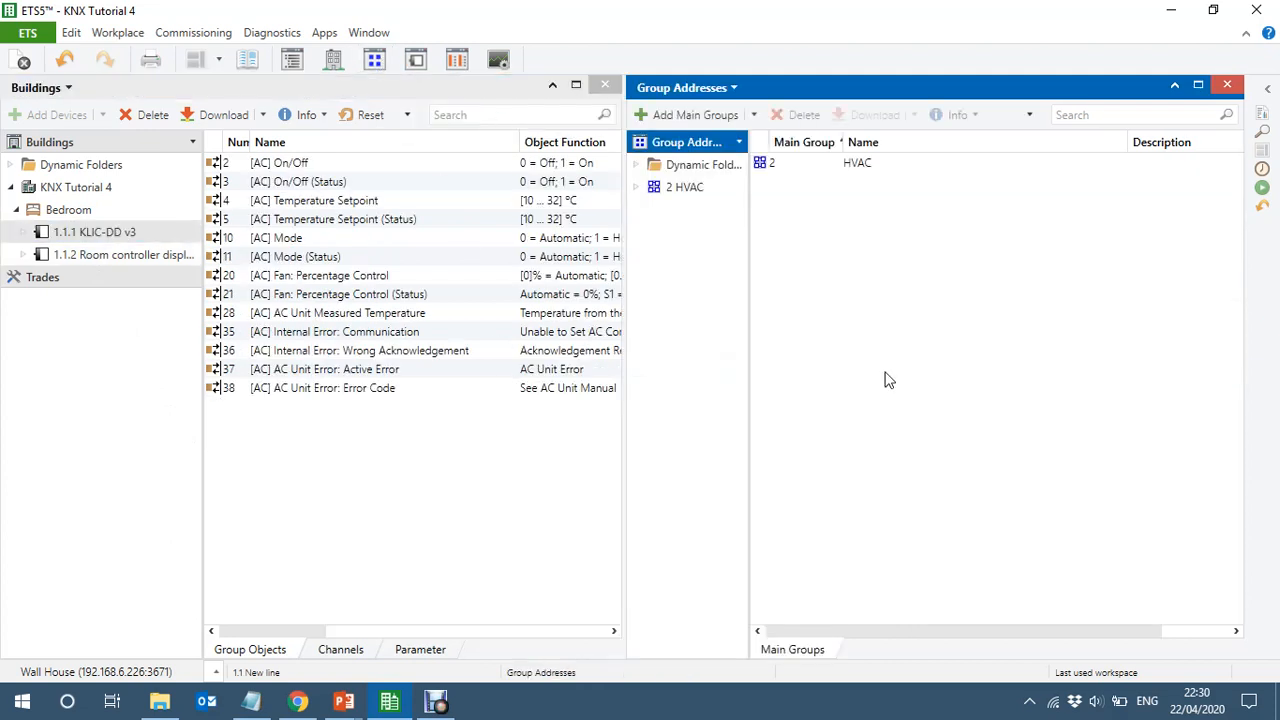
click(636, 188)
click(695, 210)
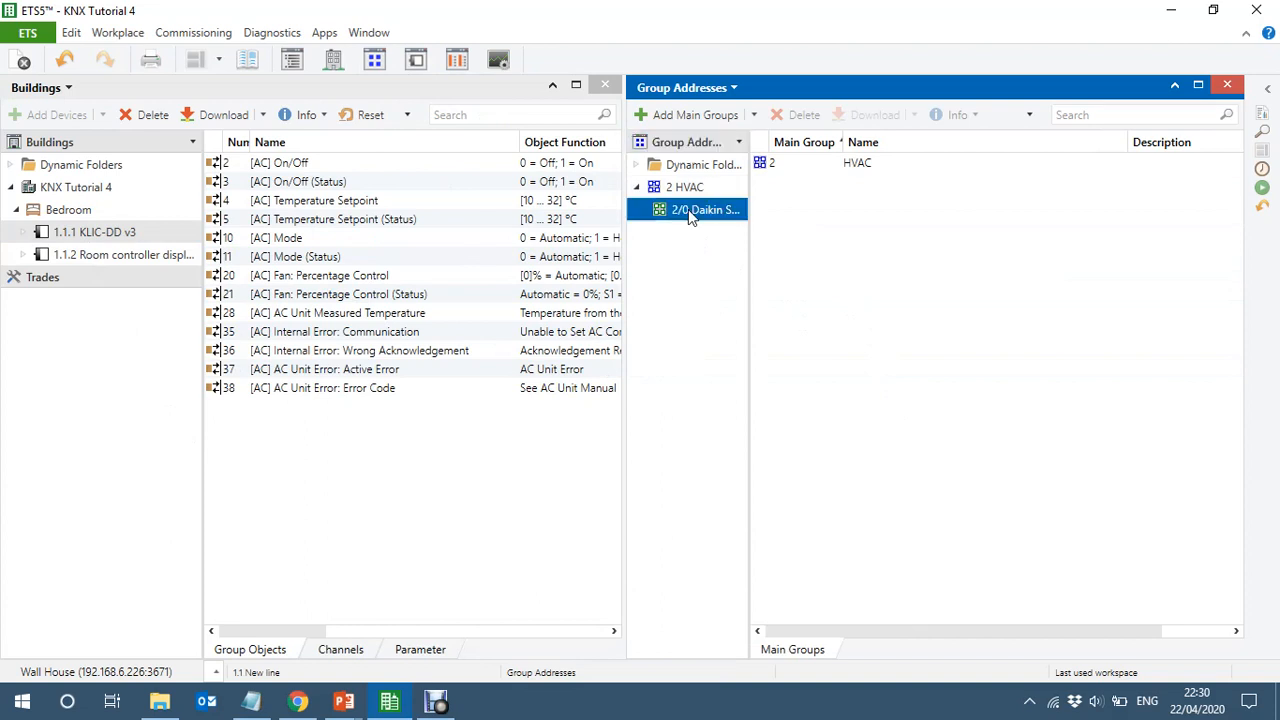
drag(748, 271, 802, 277)
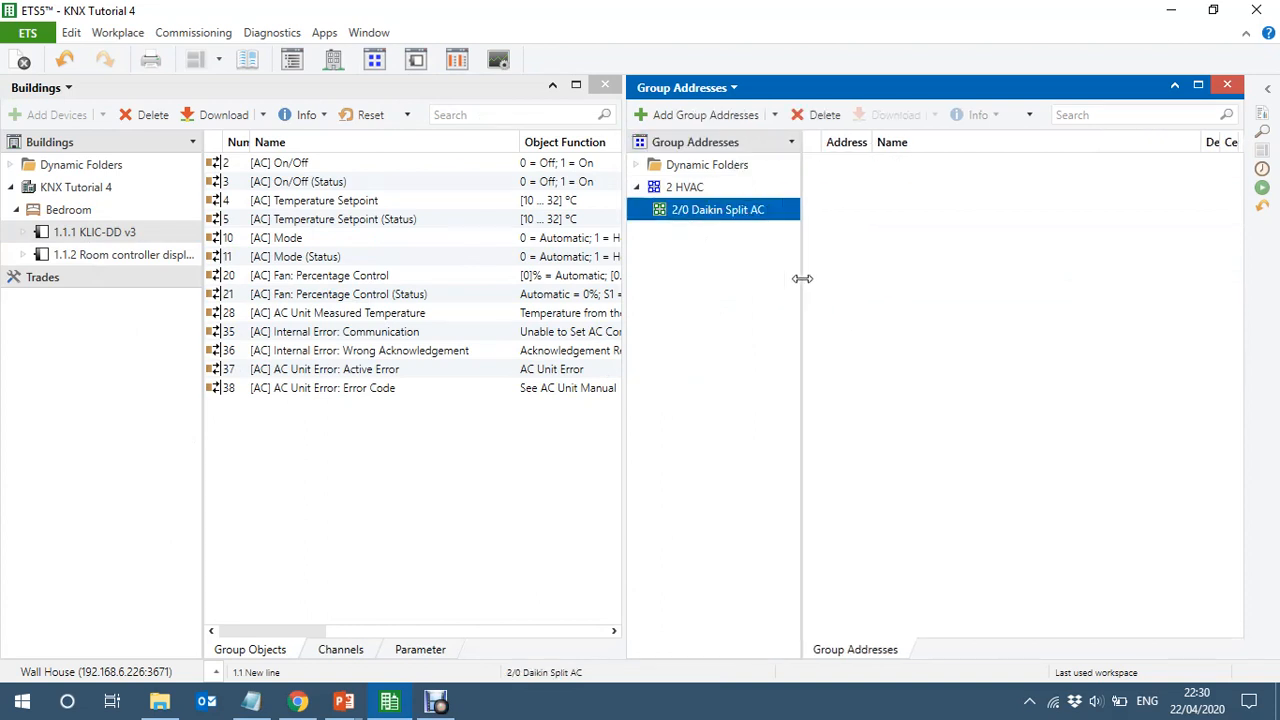
double_click(203, 439)
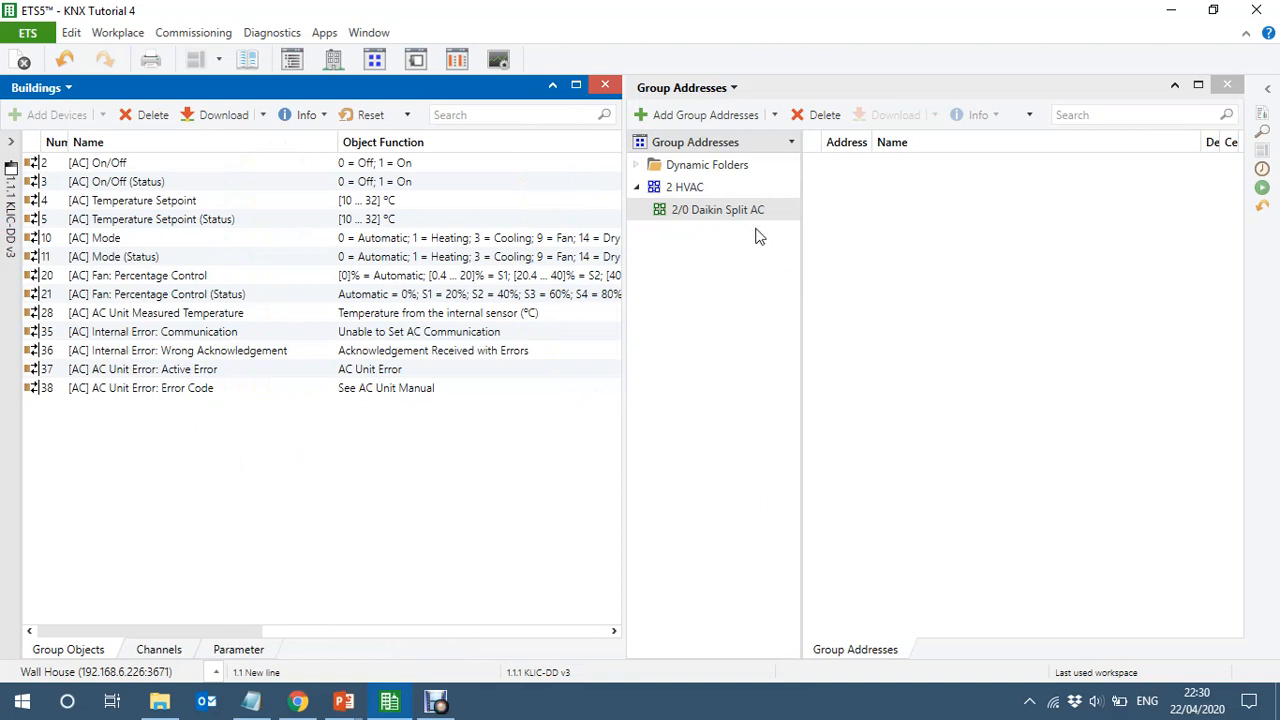
Step: Start adding group addresses to 2/0 Daikin Split AC, with entries named AC On/Off and AC On/Off (Status)
click(706, 212)
right_click(706, 212)
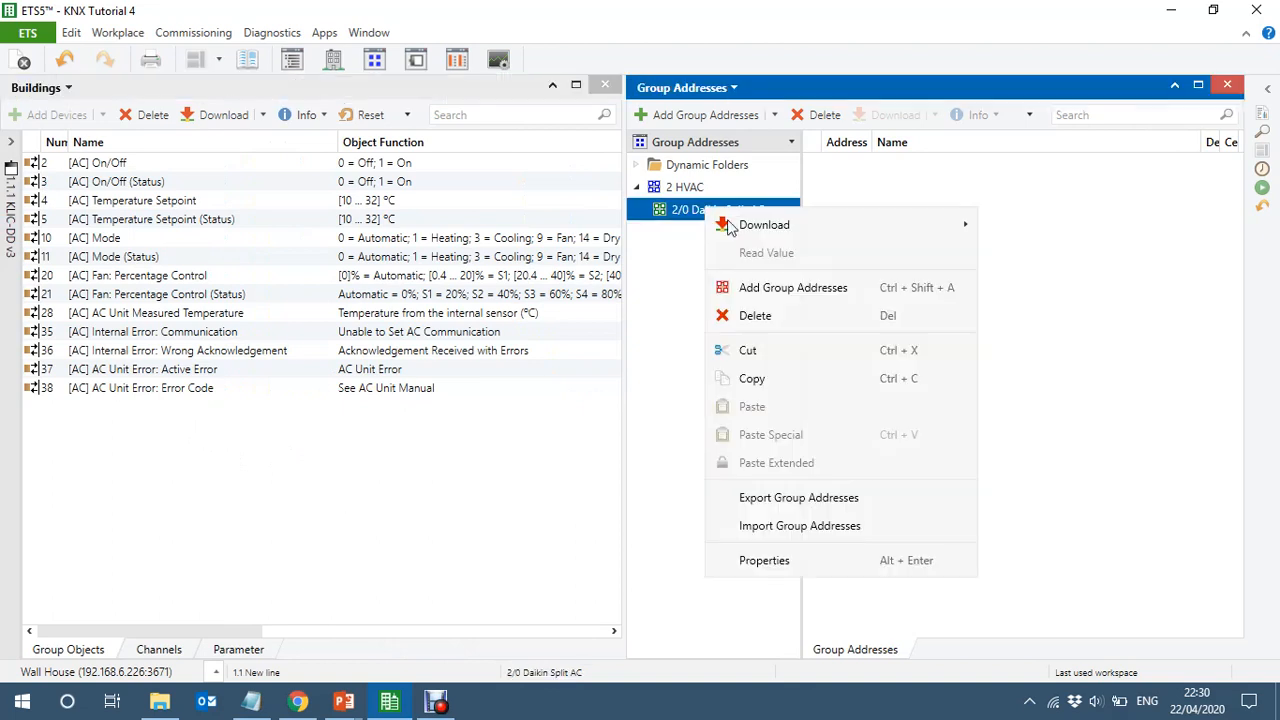
click(798, 288)
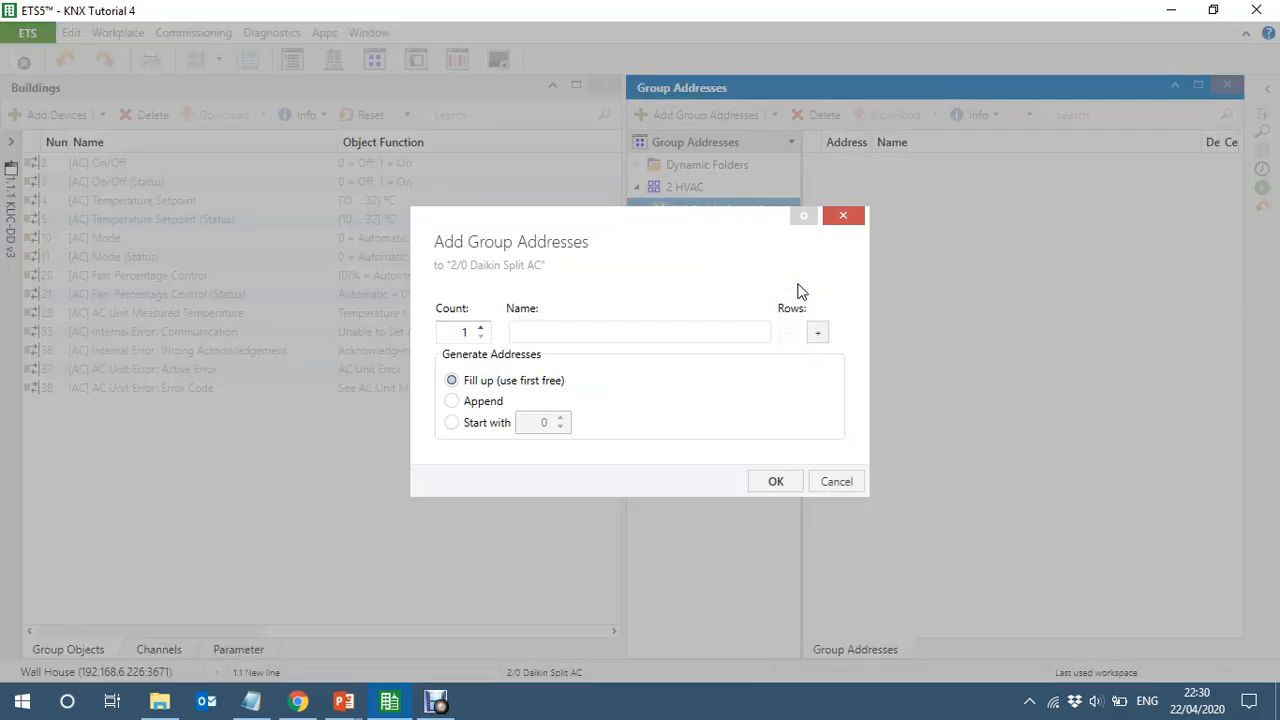
text(AC On/Off)
click(817, 331)
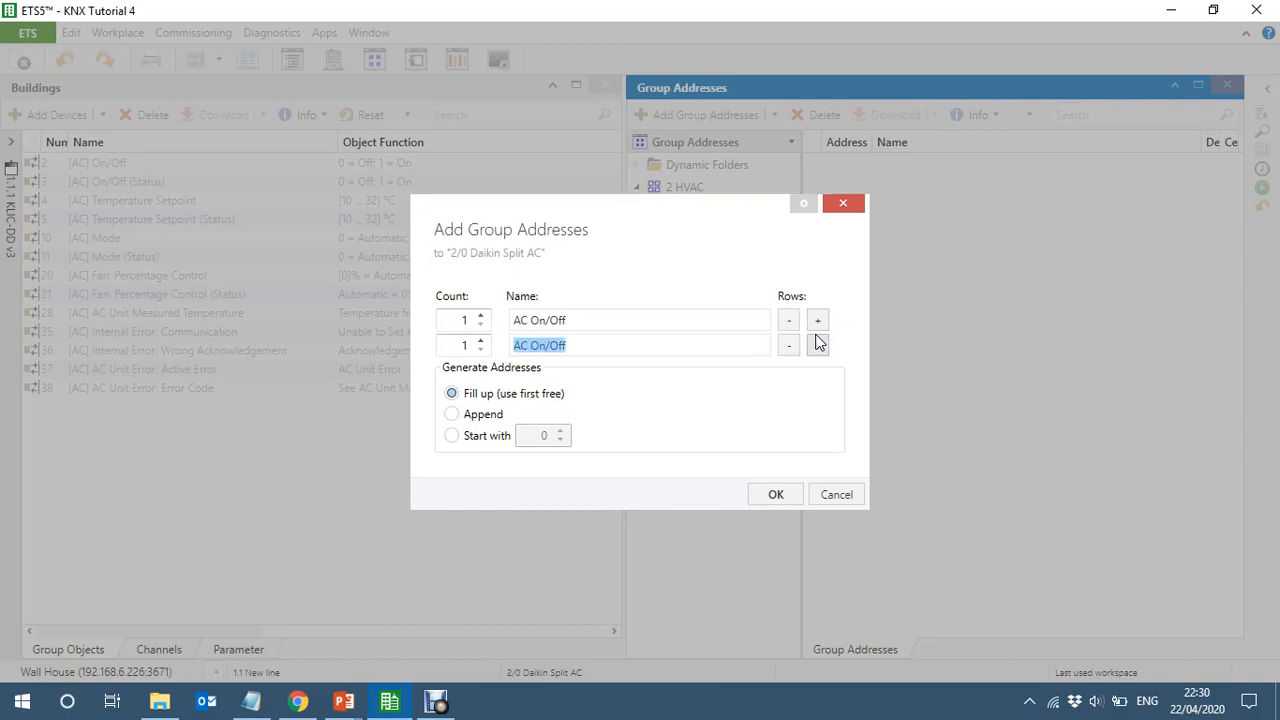
key(End)
text((Status)
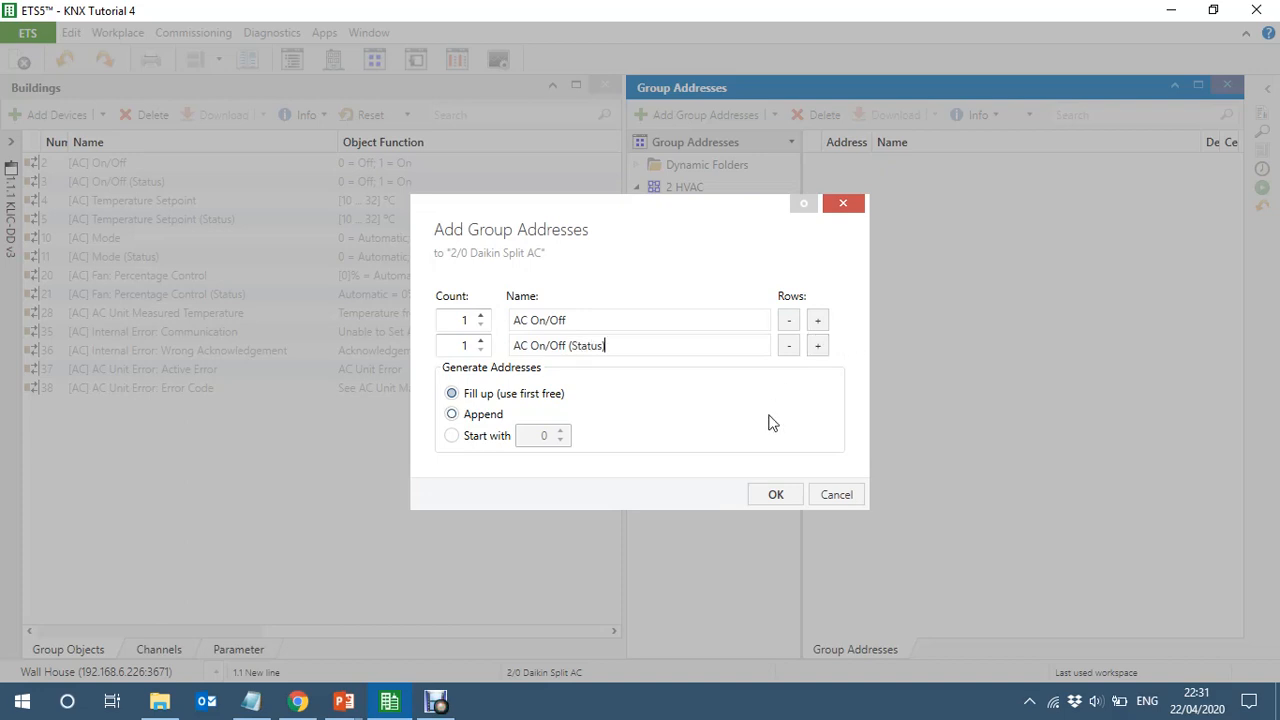
Step: Add two more group address entries named AC Setpoint and AC Setpoint (Status)
click(819, 349)
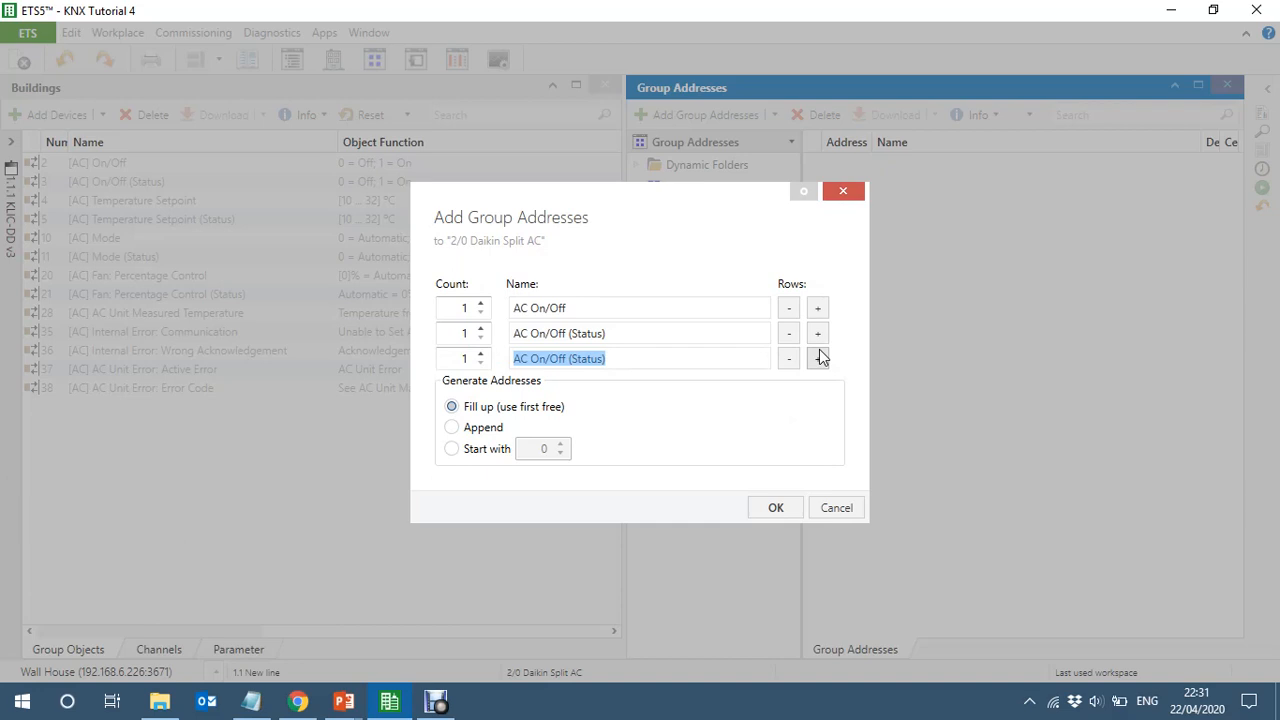
key(Right)
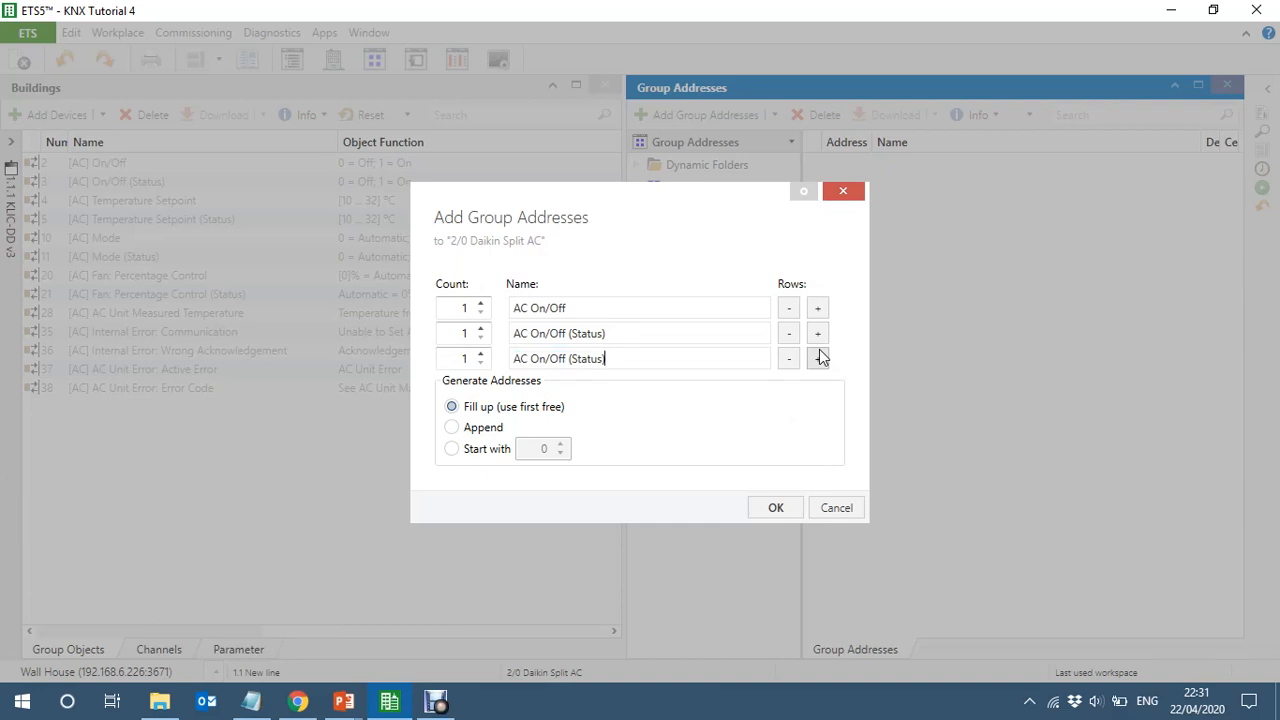
key(BackSpace)
key(BackSpace)
key(BackSpace)
key(BackSpace)
key(BackSpace)
key(BackSpace)
key(BackSpace)
key(BackSpace)
key(BackSpace)
key(BackSpace)
key(BackSpace)
key(BackSpace)
key(BackSpace)
key(BackSpace)
text(Temperature)
key(BackSpace)
key(BackSpace)
key(BackSpace)
key(BackSpace)
key(BackSpace)
key(BackSpace)
key(BackSpace)
key(BackSpace)
key(BackSpace)
key(BackSpace)
key(BackSpace)
key(BackSpace)
text(Setpoi)
text(t)
key(BackSpace)
text(nt)
click(817, 358)
key(End)
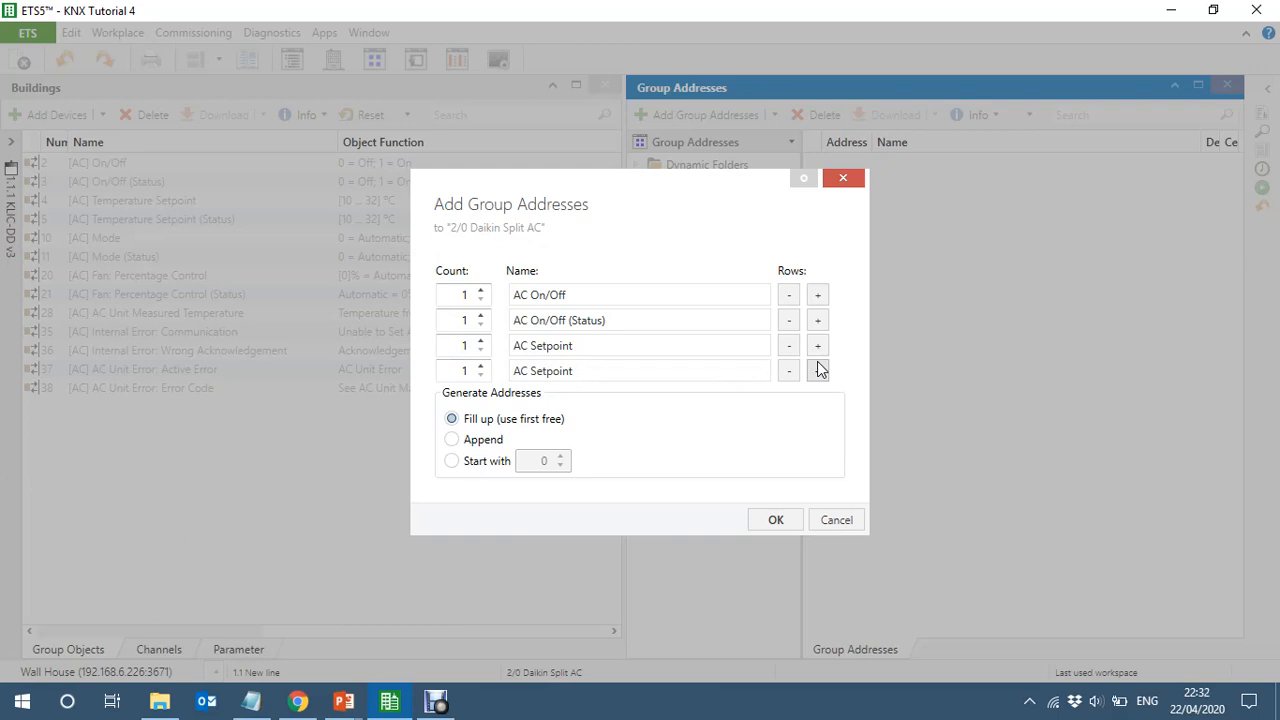
text((Status))
Step: Add two more group address entries named AC Mode and AC Mode (Status)
click(817, 369)
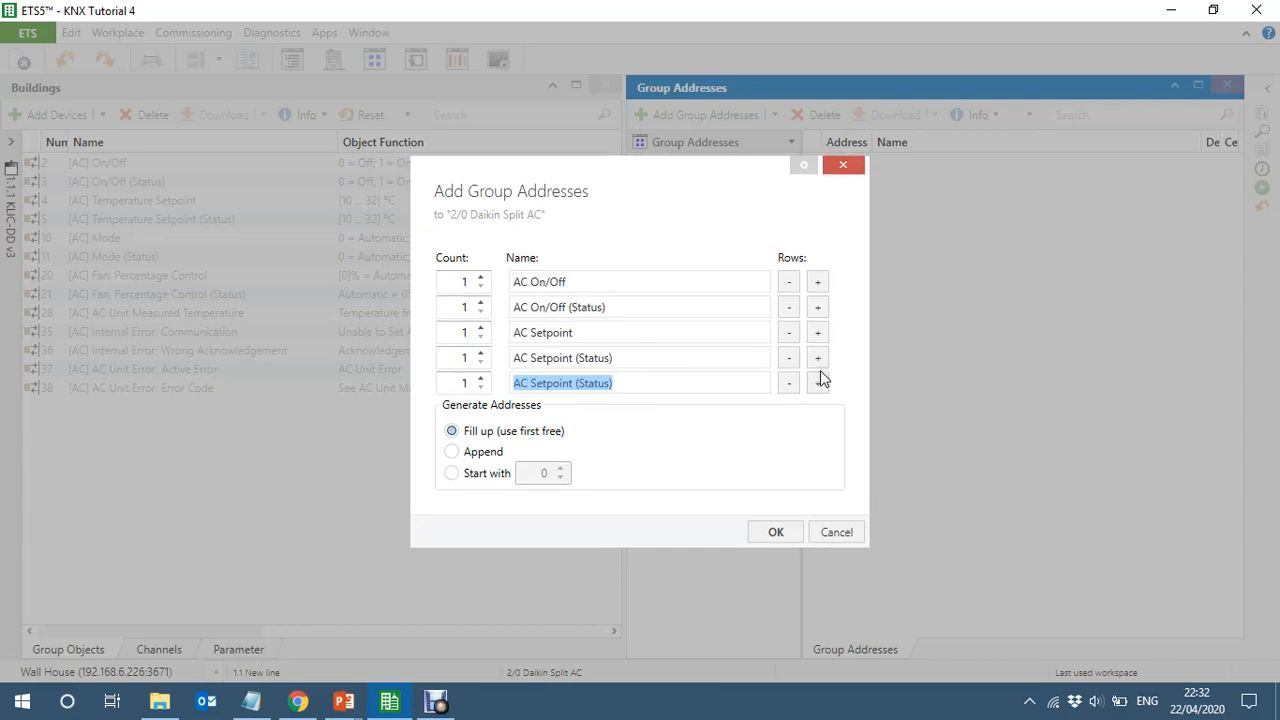
text(AC Mode)
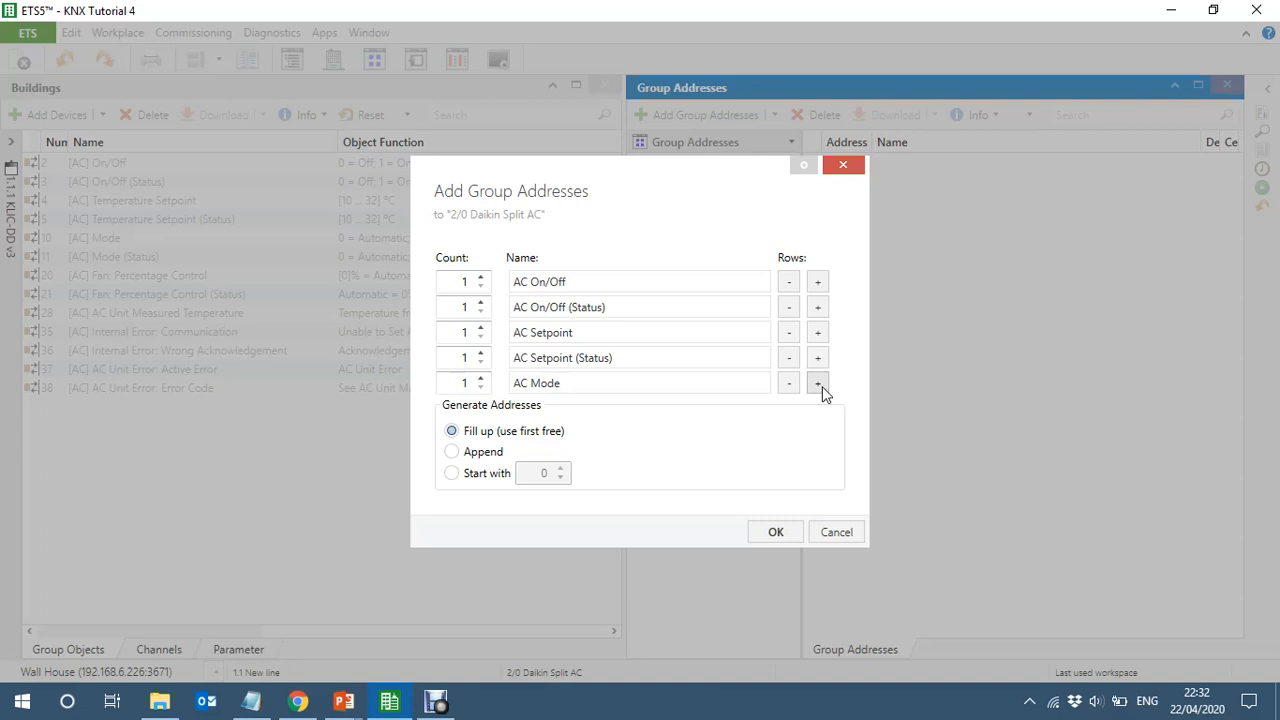
click(818, 383)
key(End)
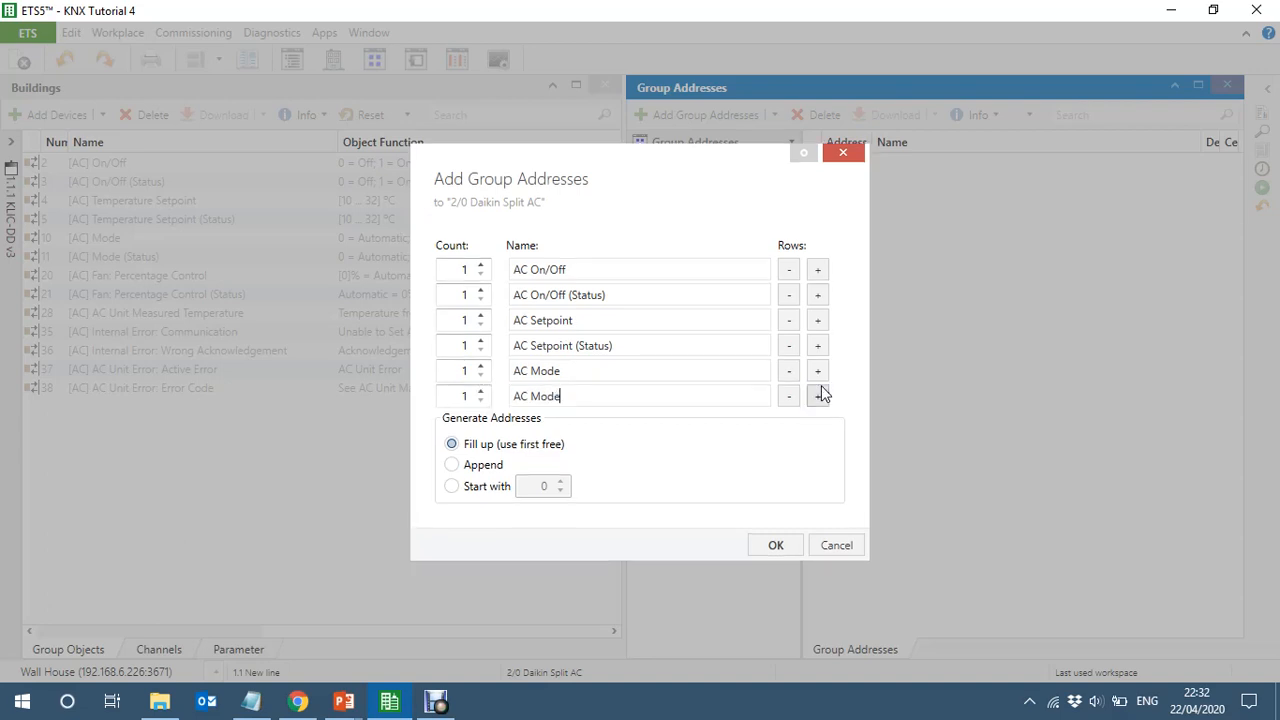
text(tatus)
key(Left)
key(Left)
key(Left)
key(Left)
key(Left)
text(()
Step: Add two more group address entries named AC Fan Speed and AC Fan Speed (Status)
click(818, 396)
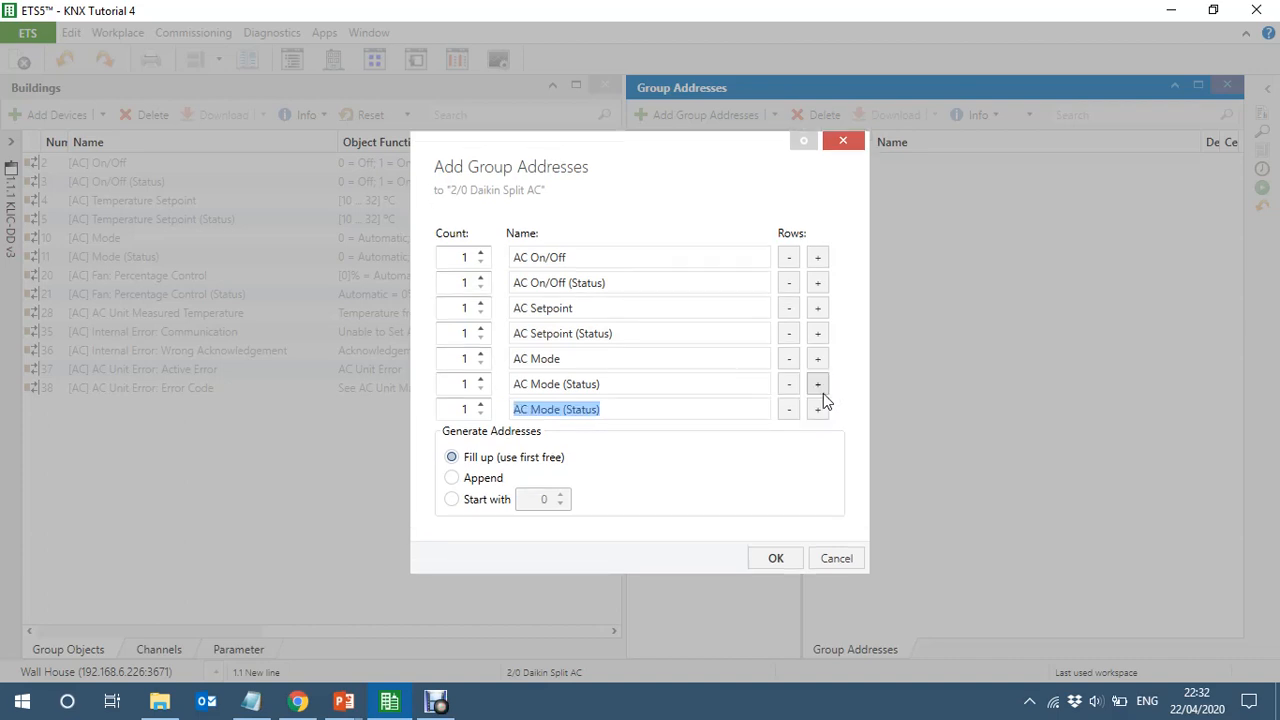
key(End)
key(BackSpace)
key(BackSpace)
key(BackSpace)
key(BackSpace)
key(BackSpace)
key(BackSpace)
key(BackSpace)
key(BackSpace)
key(BackSpace)
key(BackSpace)
key(BackSpace)
key(BackSpace)
key(BackSpace)
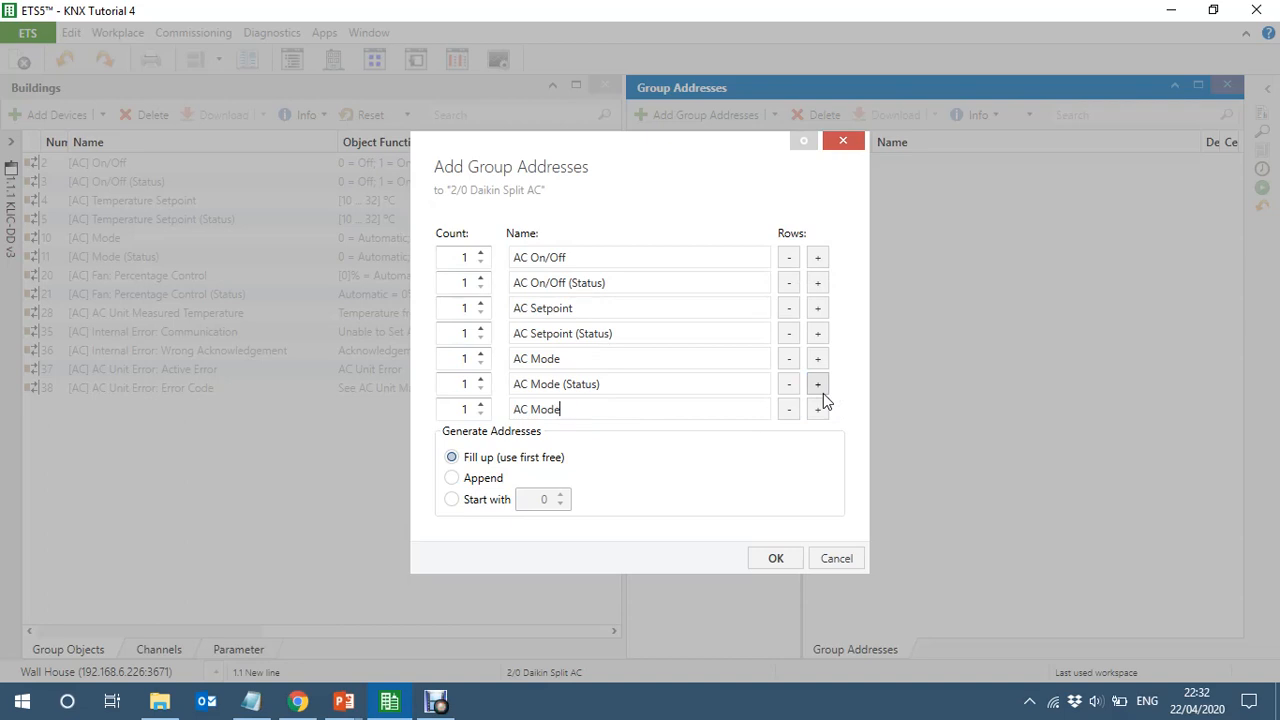
text(Fan Speed)
click(816, 411)
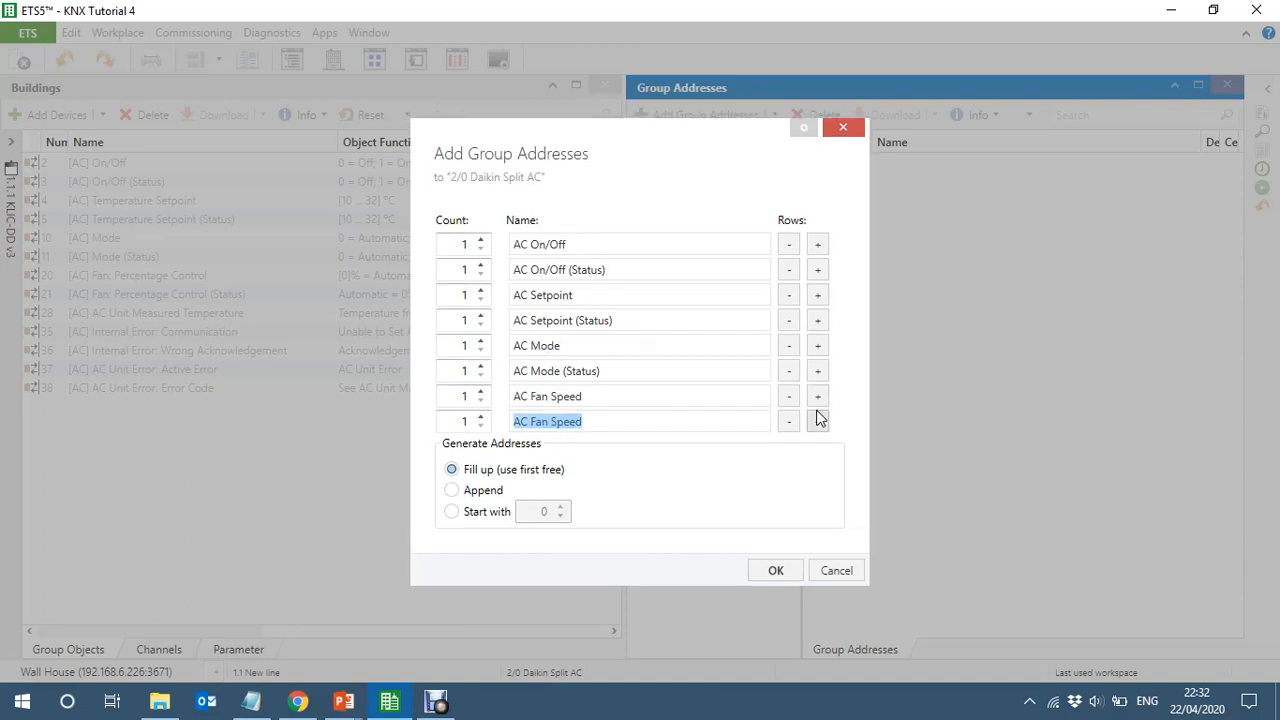
key(End)
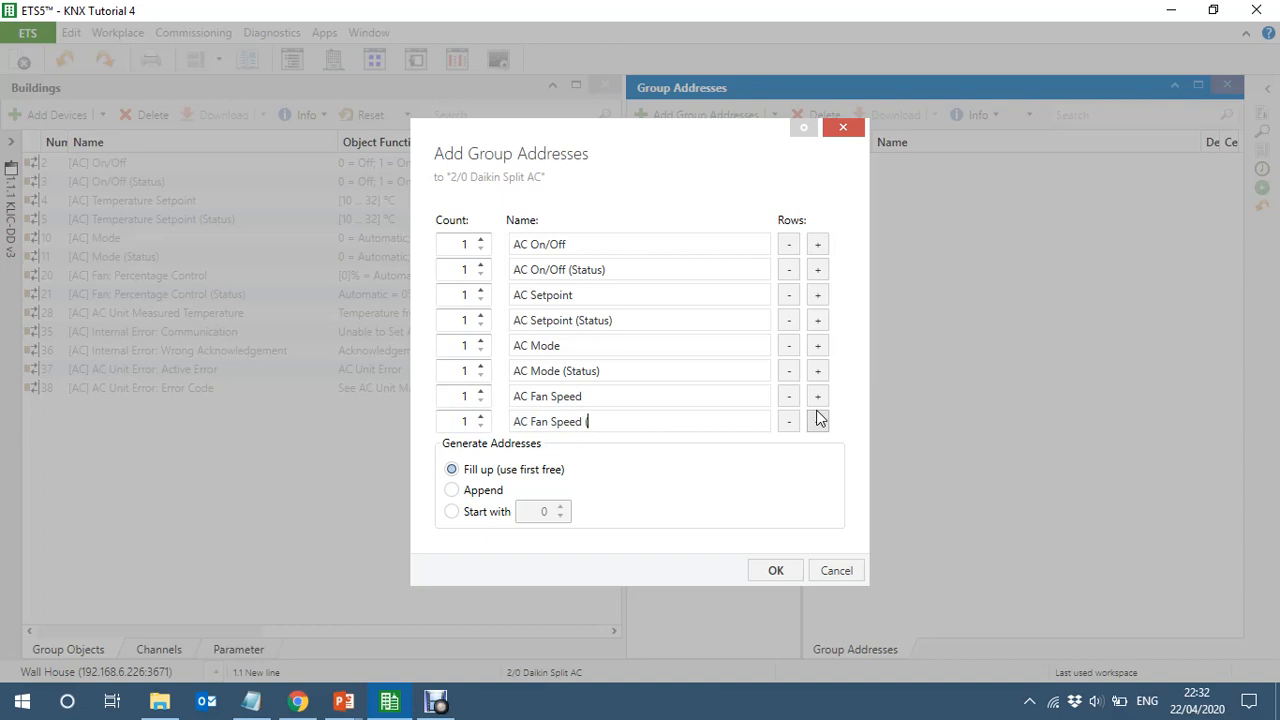
text((Status))
Step: Add another group address entry named AC Measured Temprature
click(822, 419)
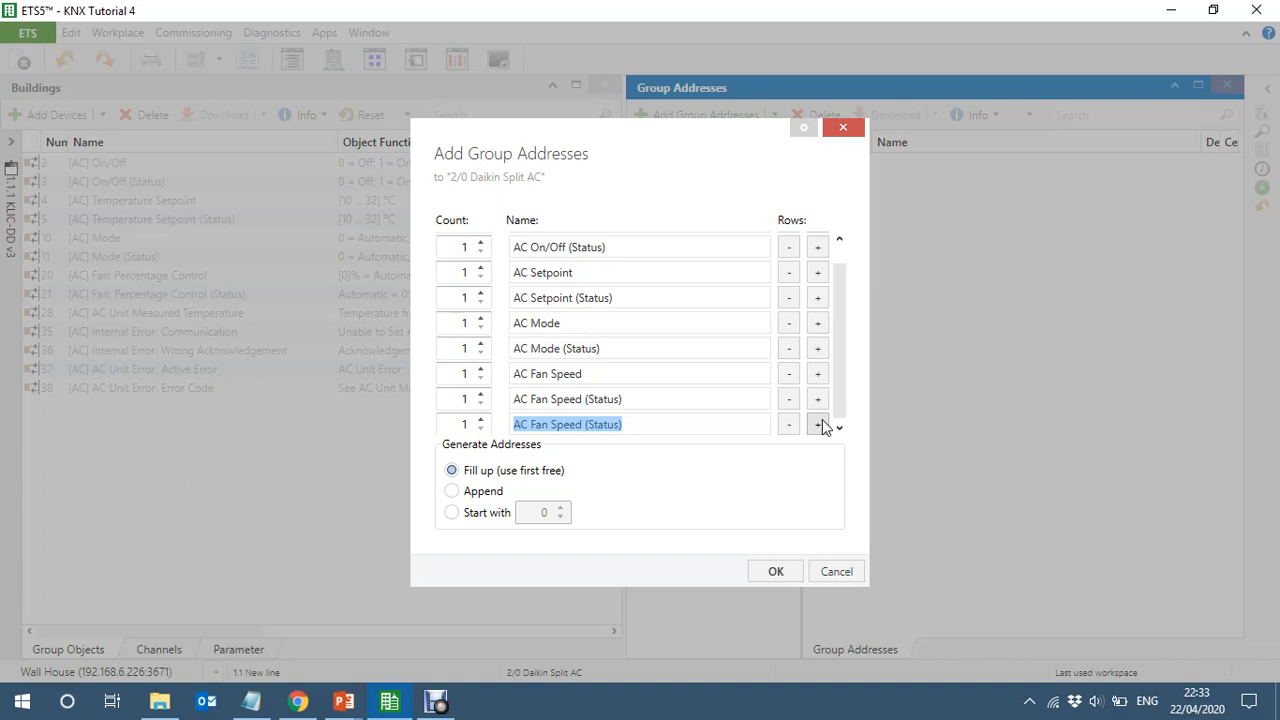
key(End)
key(BackSpace)
key(BackSpace)
key(BackSpace)
key(BackSpace)
key(BackSpace)
key(BackSpace)
key(BackSpace)
key(BackSpace)
key(BackSpace)
key(BackSpace)
key(BackSpace)
key(BackSpace)
key(BackSpace)
key(BackSpace)
key(BackSpace)
key(BackSpace)
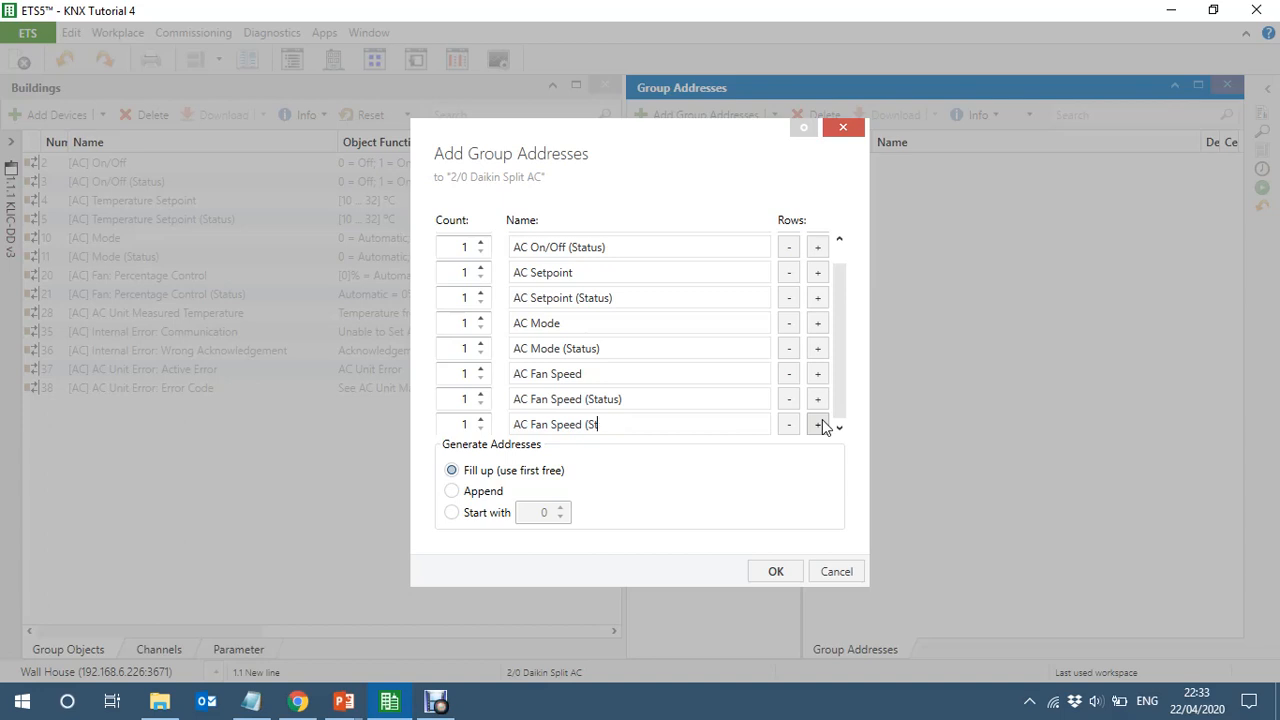
key(BackSpace)
key(BackSpace)
text(Measured Temprature)
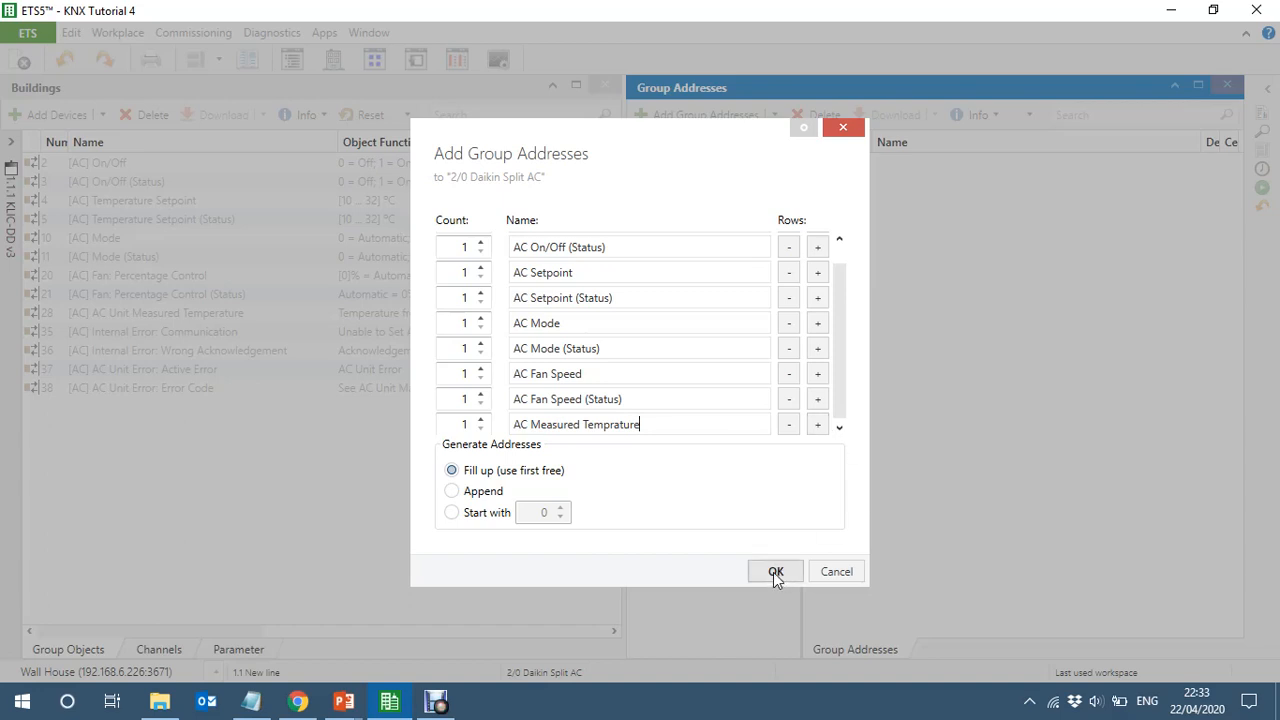
Step: Add three placeholder group address entries named ---- after the measured temperature entry
click(818, 425)
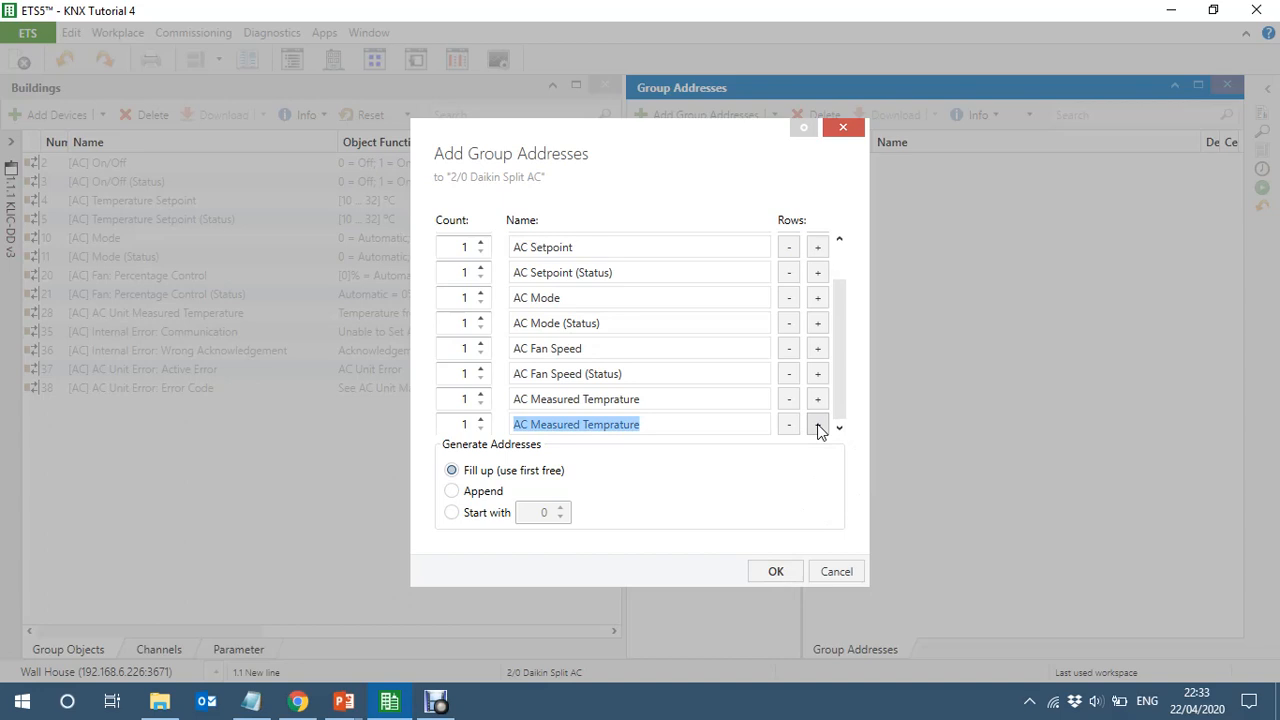
key(BackSpace)
text(----)
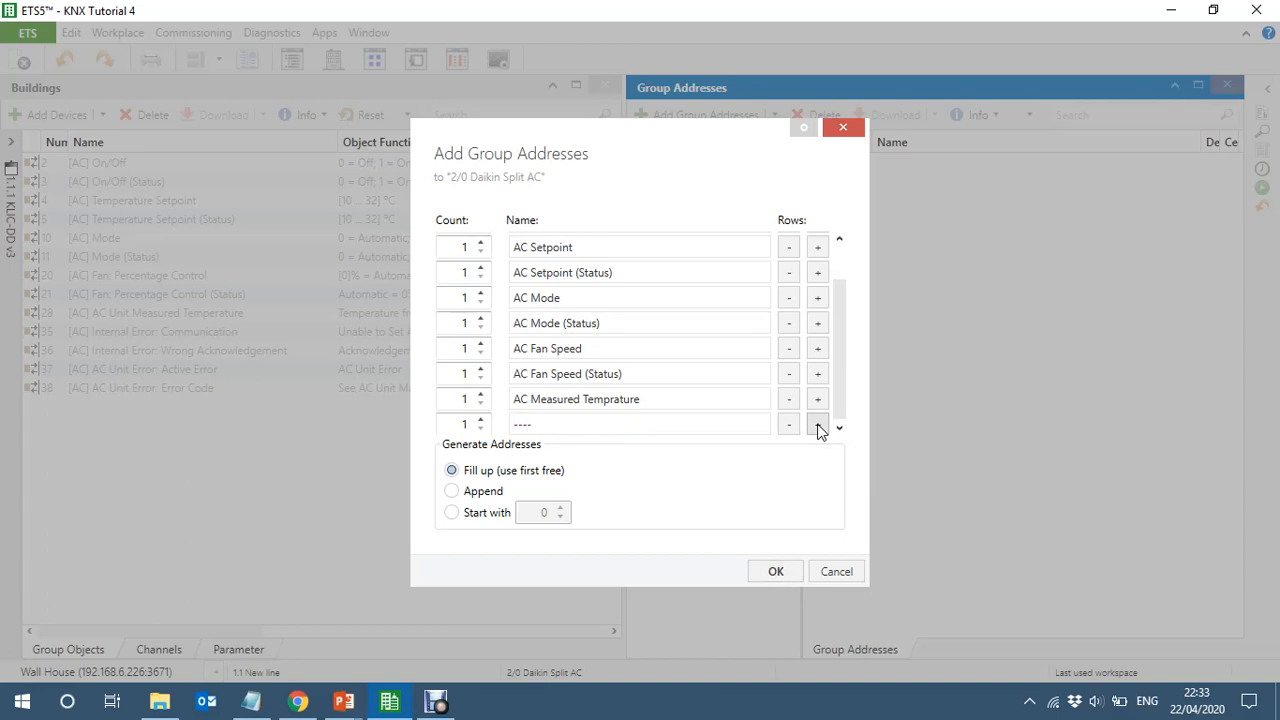
click(818, 427)
click(818, 427)
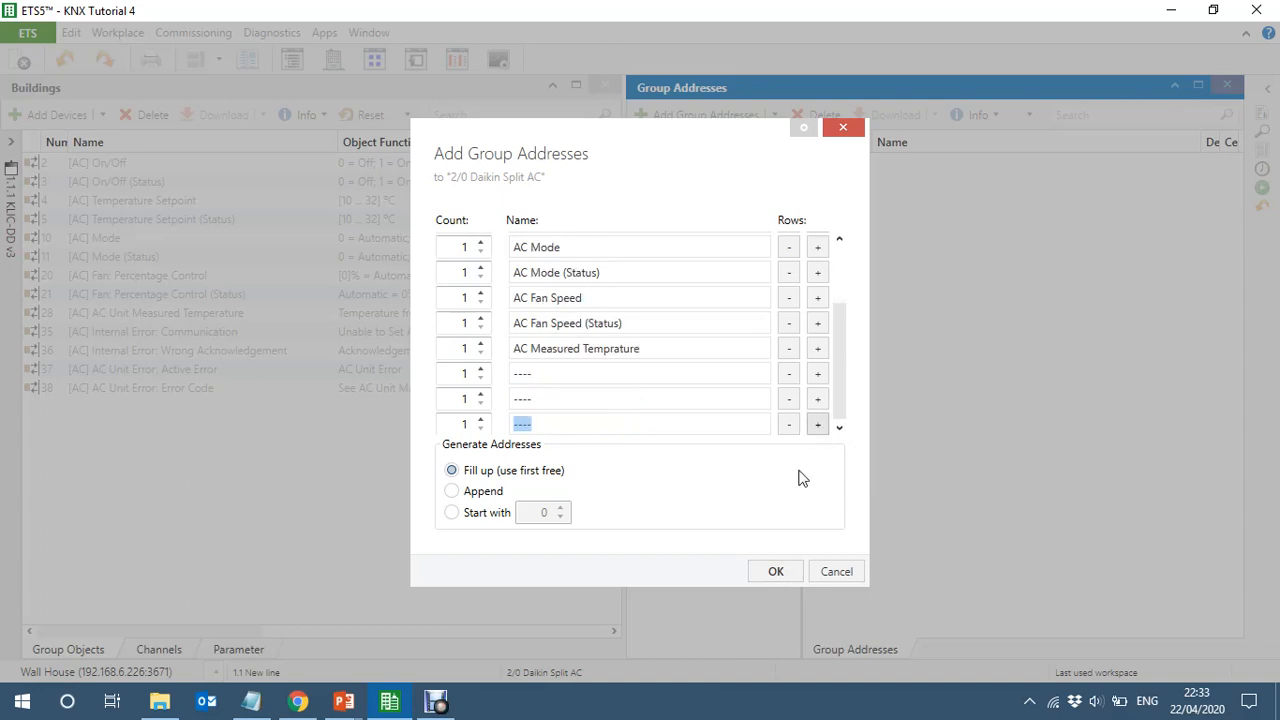
Step: Create the prepared group addresses under 2/0 Daikin Split AC and collapse the group address tree
click(776, 572)
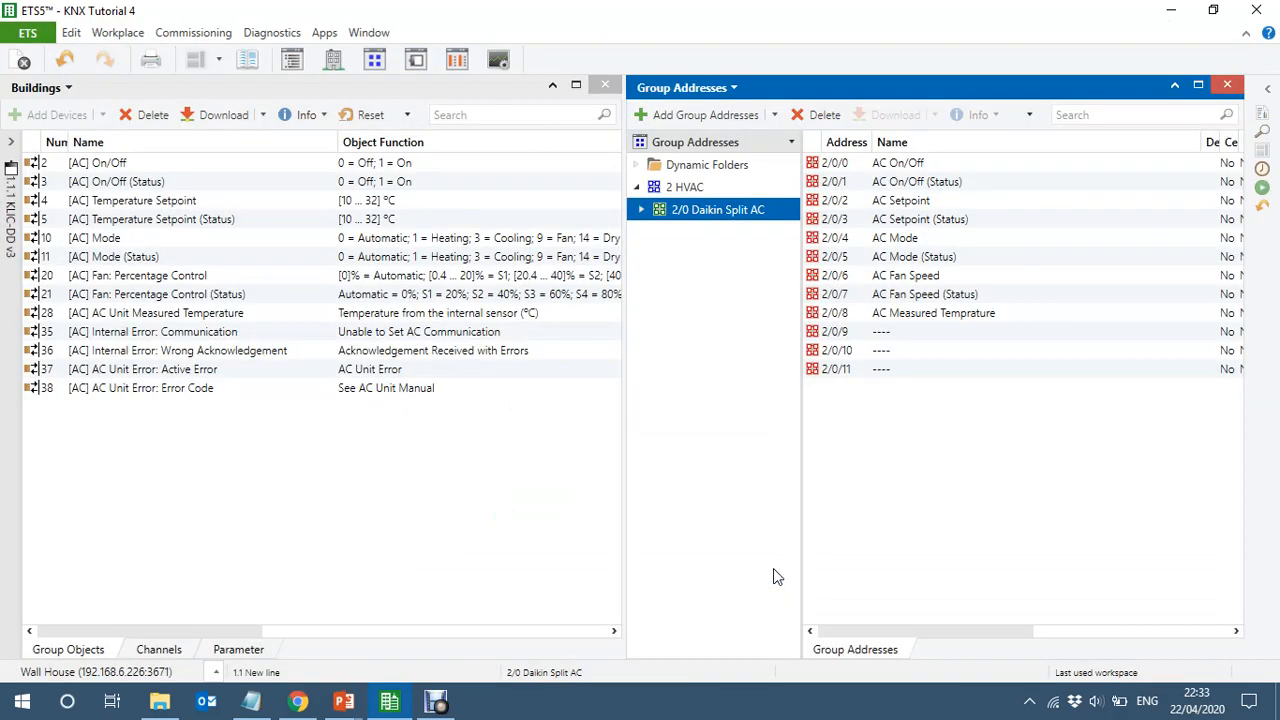
double_click(802, 483)
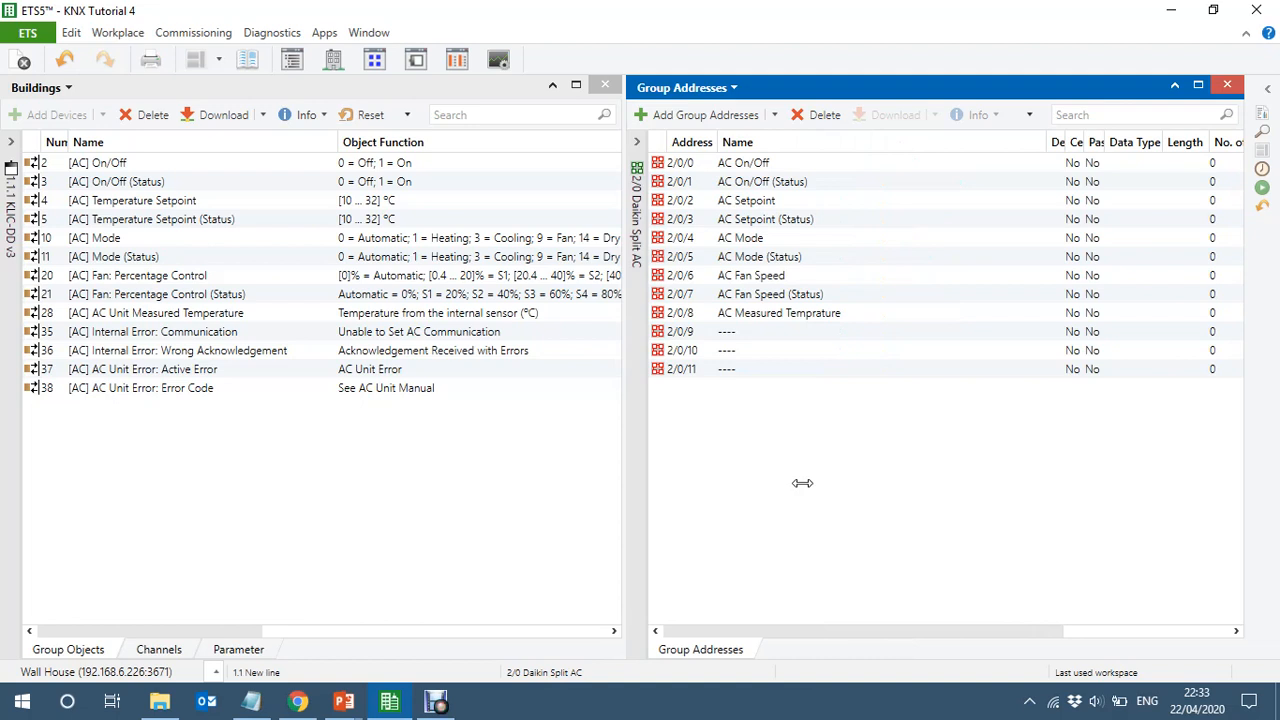
Step: Link the KLIC-DD v3 objects [AC] On/Off and [AC] On/Off (Status) to group addresses 2/0/0 and 2/0/1
drag(236, 168, 742, 176)
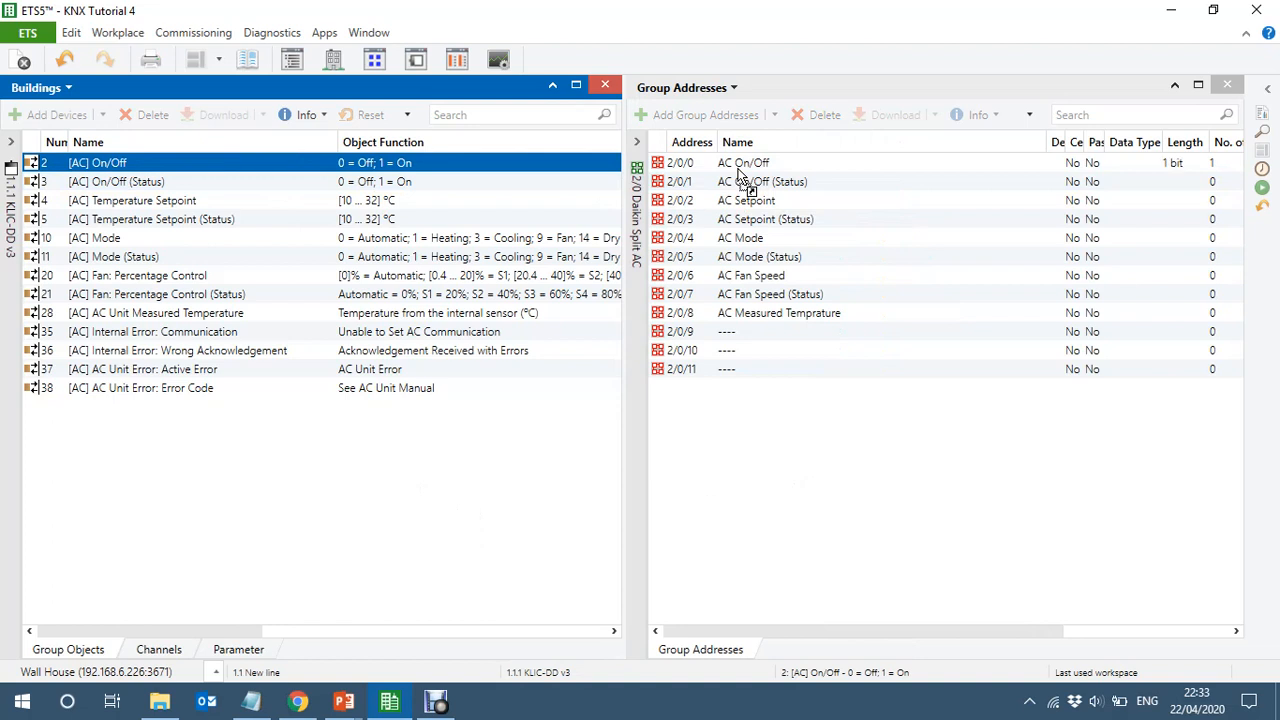
click(430, 190)
drag(430, 190, 843, 183)
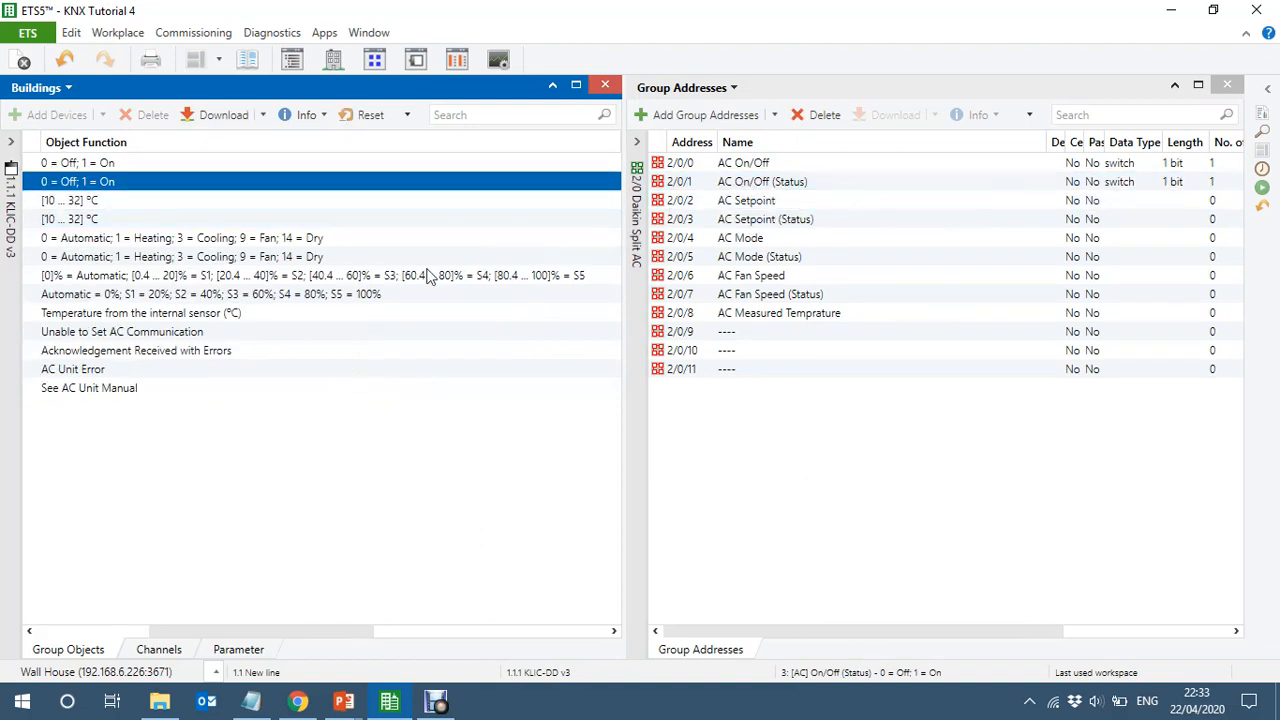
drag(250, 635, 63, 634)
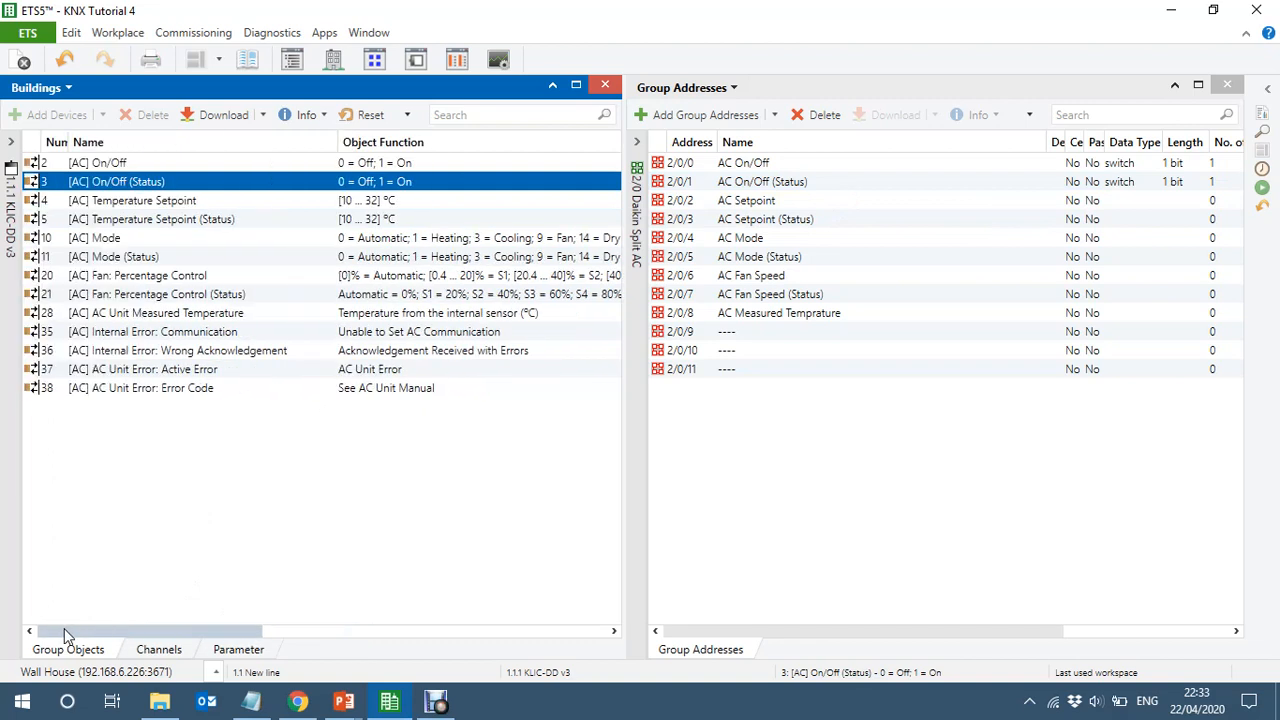
Step: Link the gateway's Temperature Setpoint and Mode objects with their status objects to the AC Setpoint and AC Mode addresses 2/0/2 to 2/0/5
click(237, 203)
drag(236, 204, 790, 203)
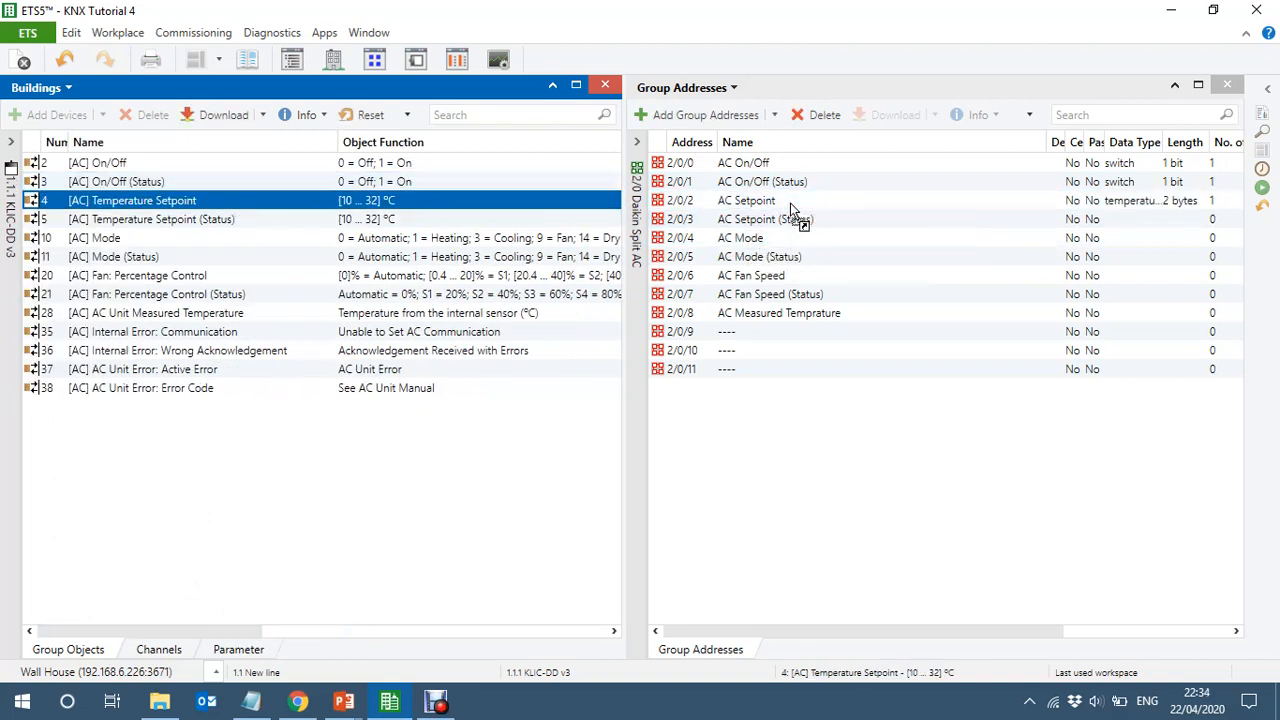
click(291, 220)
drag(291, 220, 817, 214)
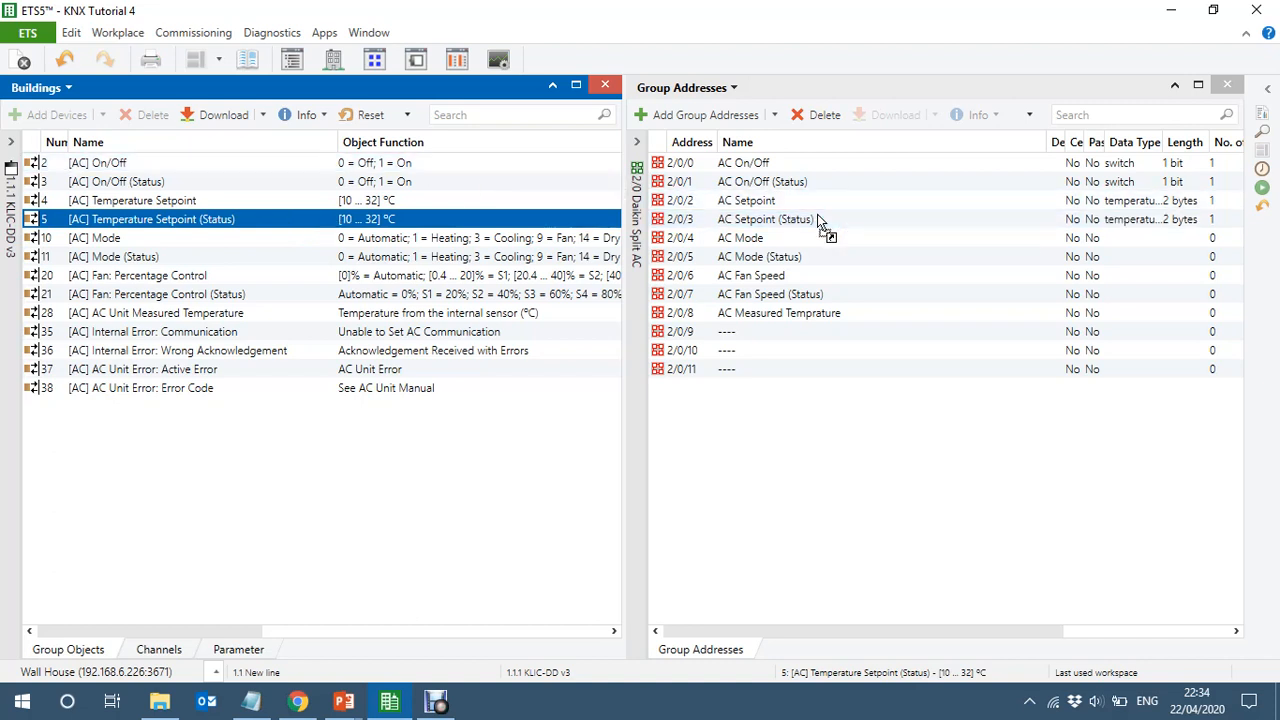
click(155, 245)
drag(157, 250, 220, 257)
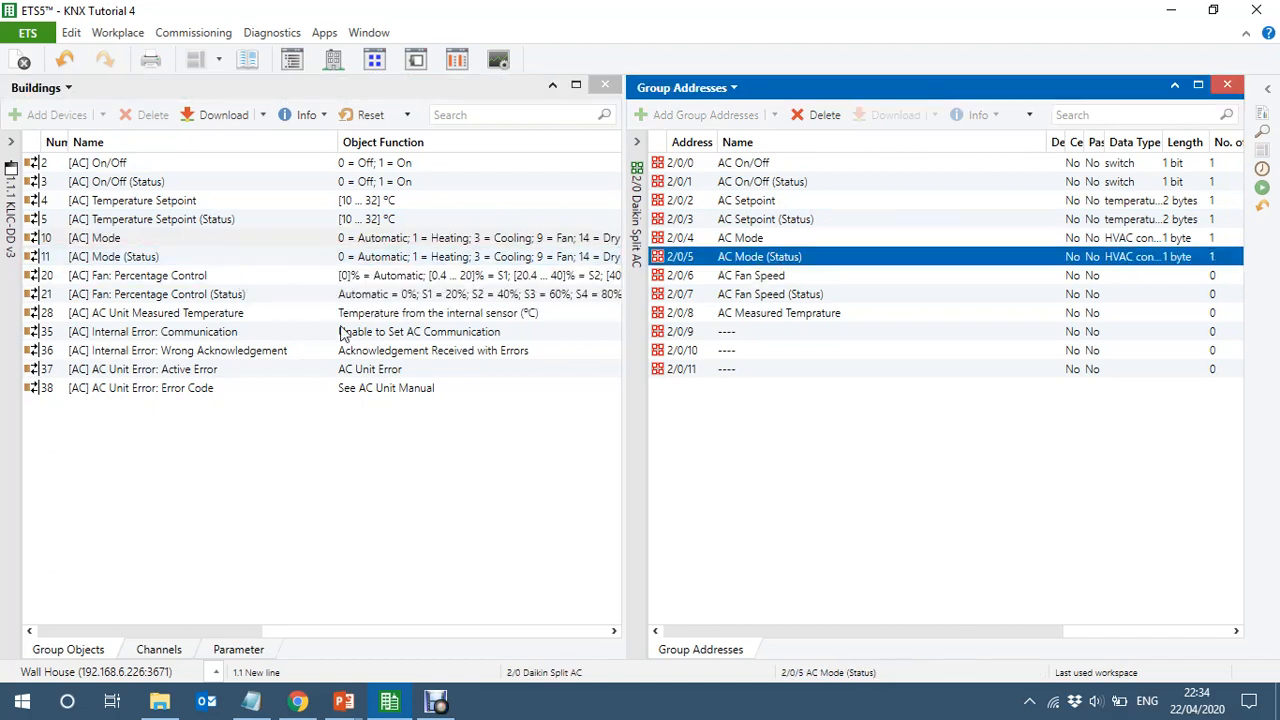
Step: Link the gateway's two Fan: Percentage Control objects to 2/0/6 and 2/0/7, and AC Unit Measured Temperature to 2/0/8
drag(243, 277, 316, 290)
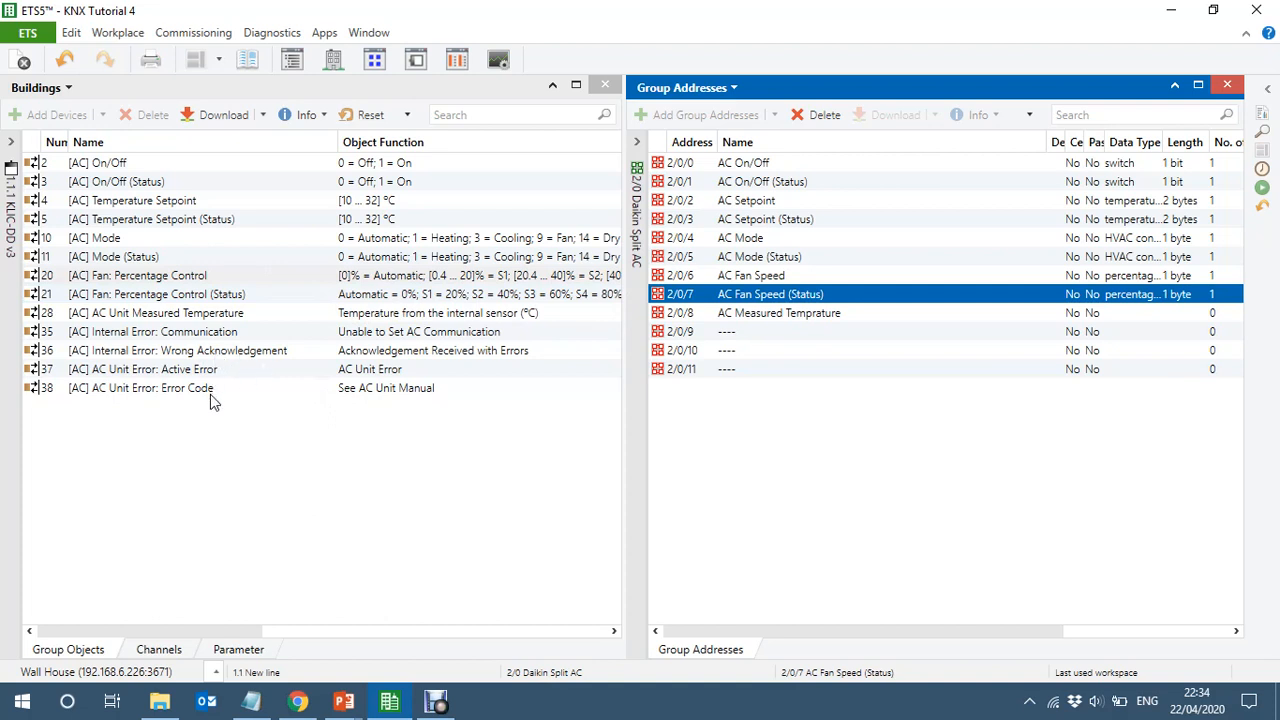
click(200, 314)
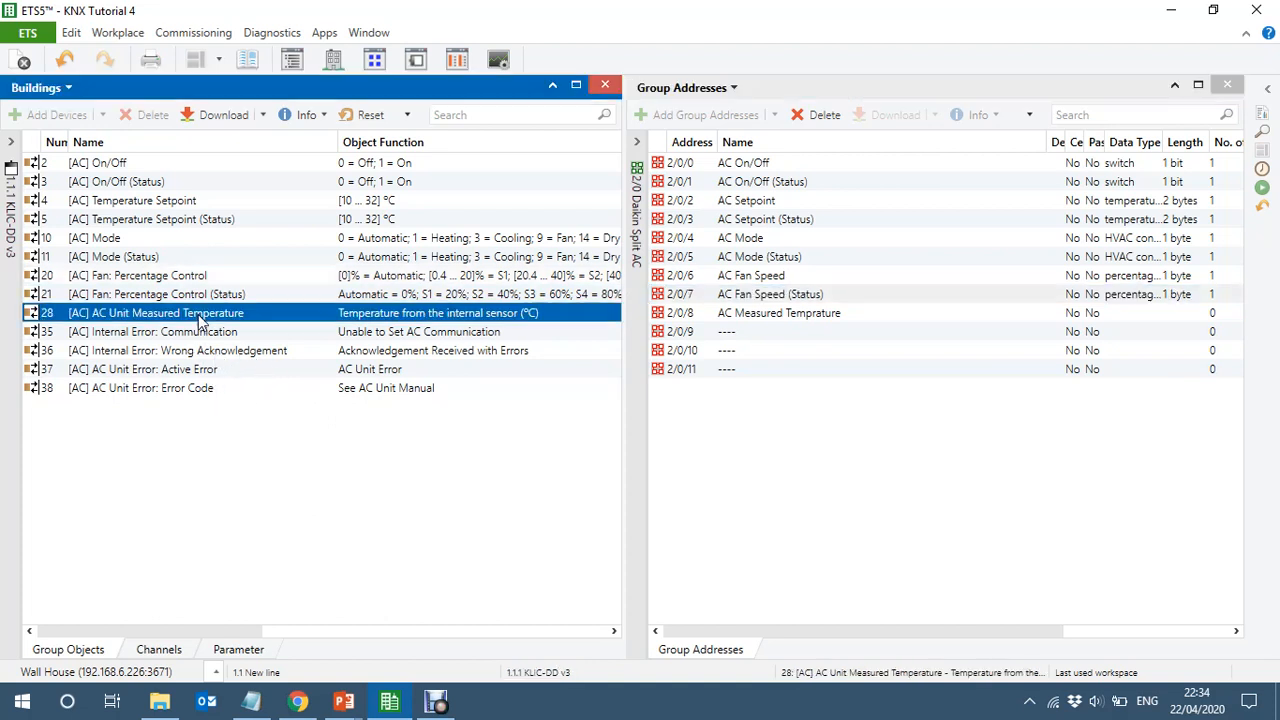
drag(200, 320, 840, 318)
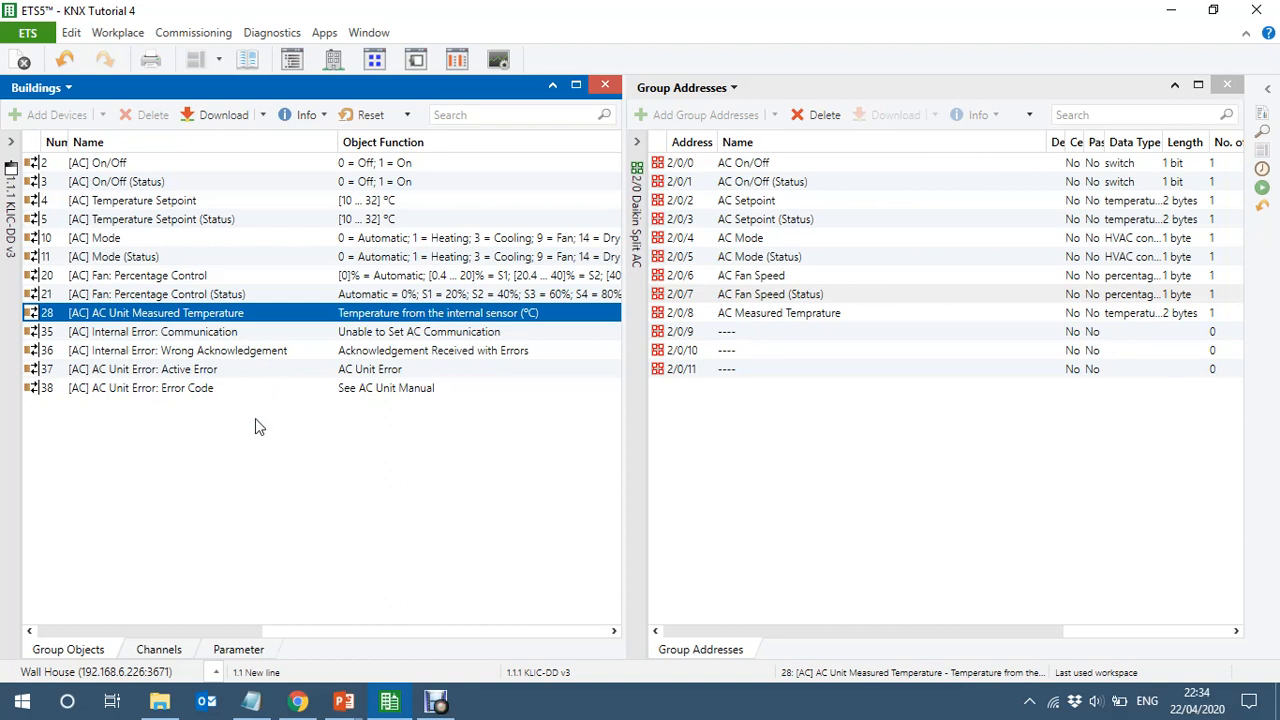
Step: Link the 1.1.2 room controller's TSM.Rocker 1 object to AC On/Off and its TSM.Rocker 2 object to AC Setpoint
click(18, 521)
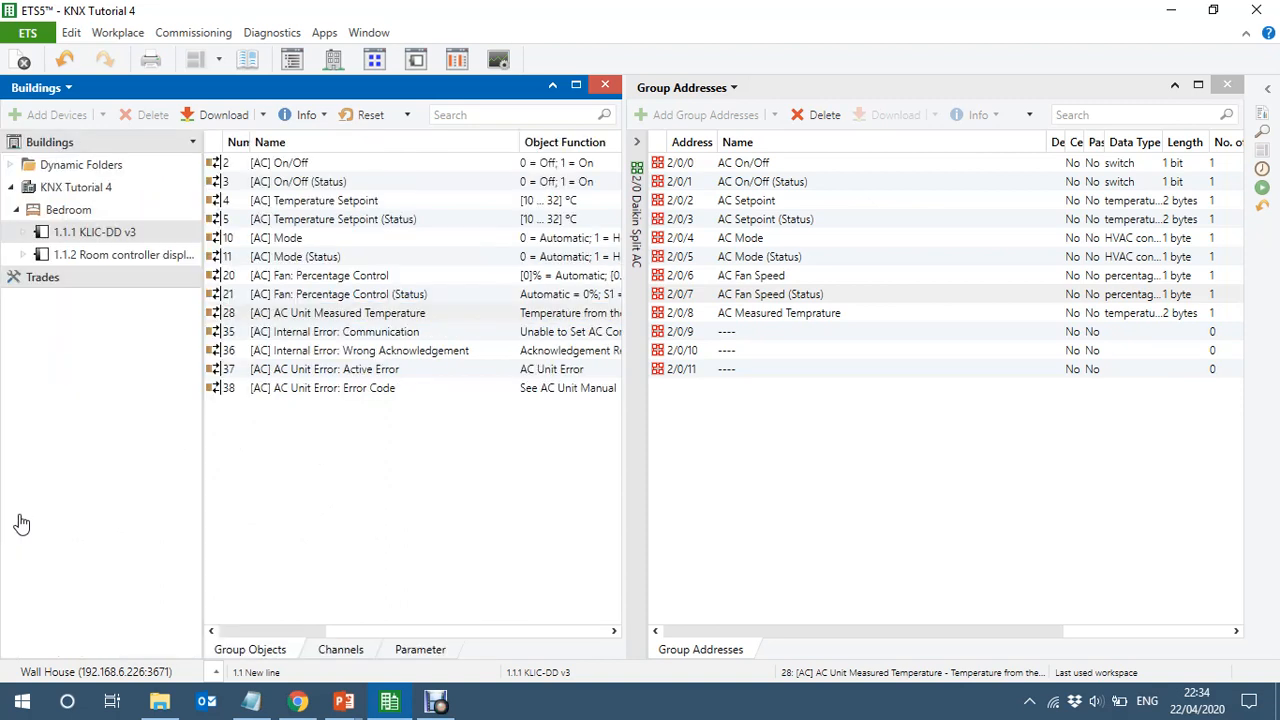
click(112, 256)
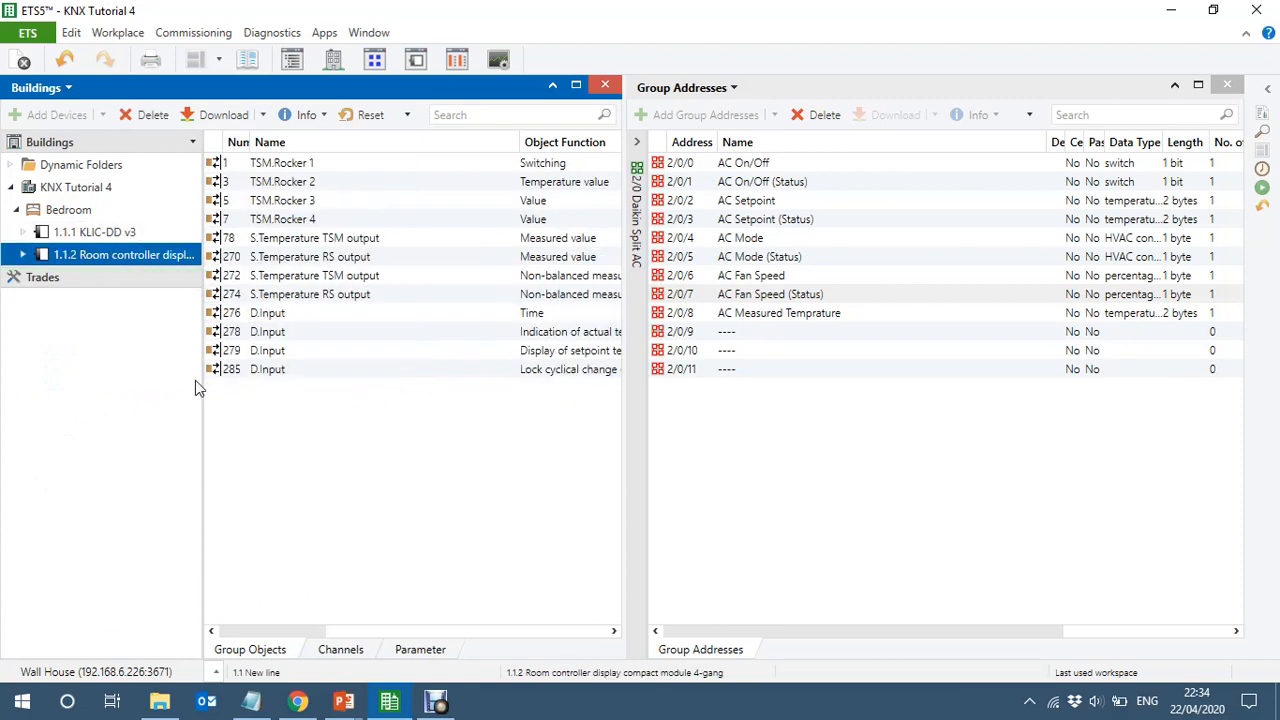
double_click(202, 448)
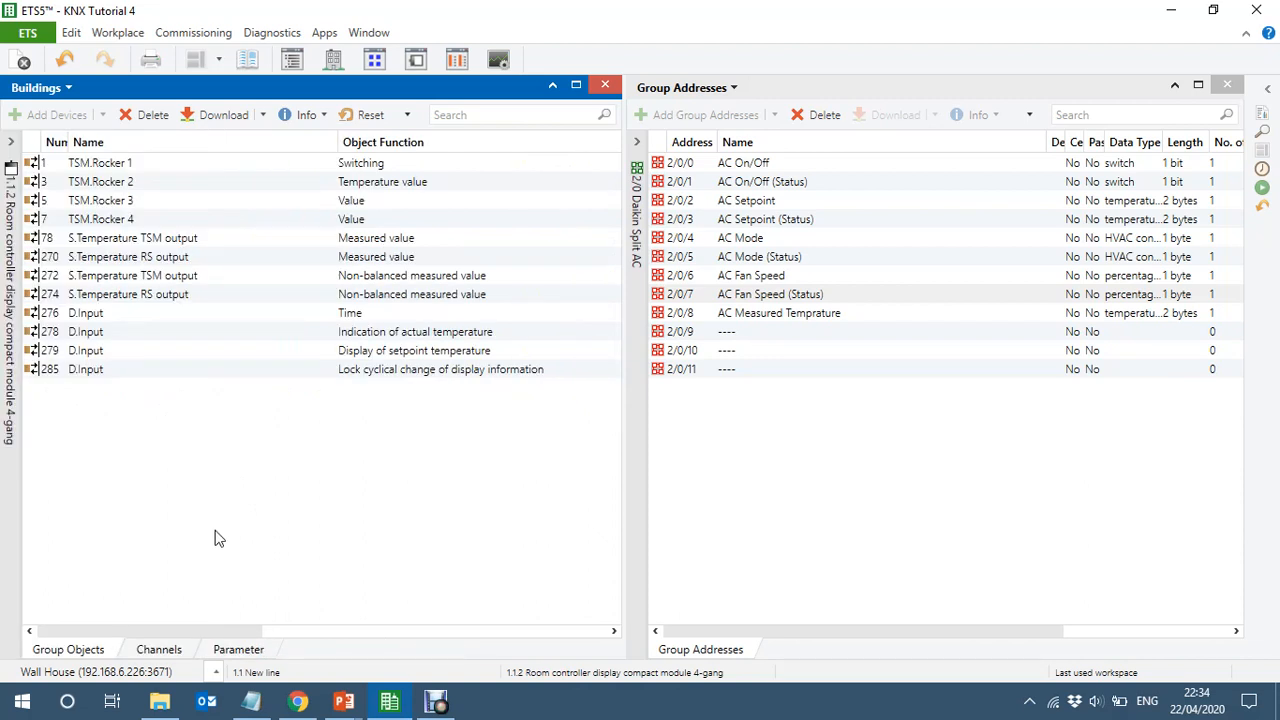
click(202, 167)
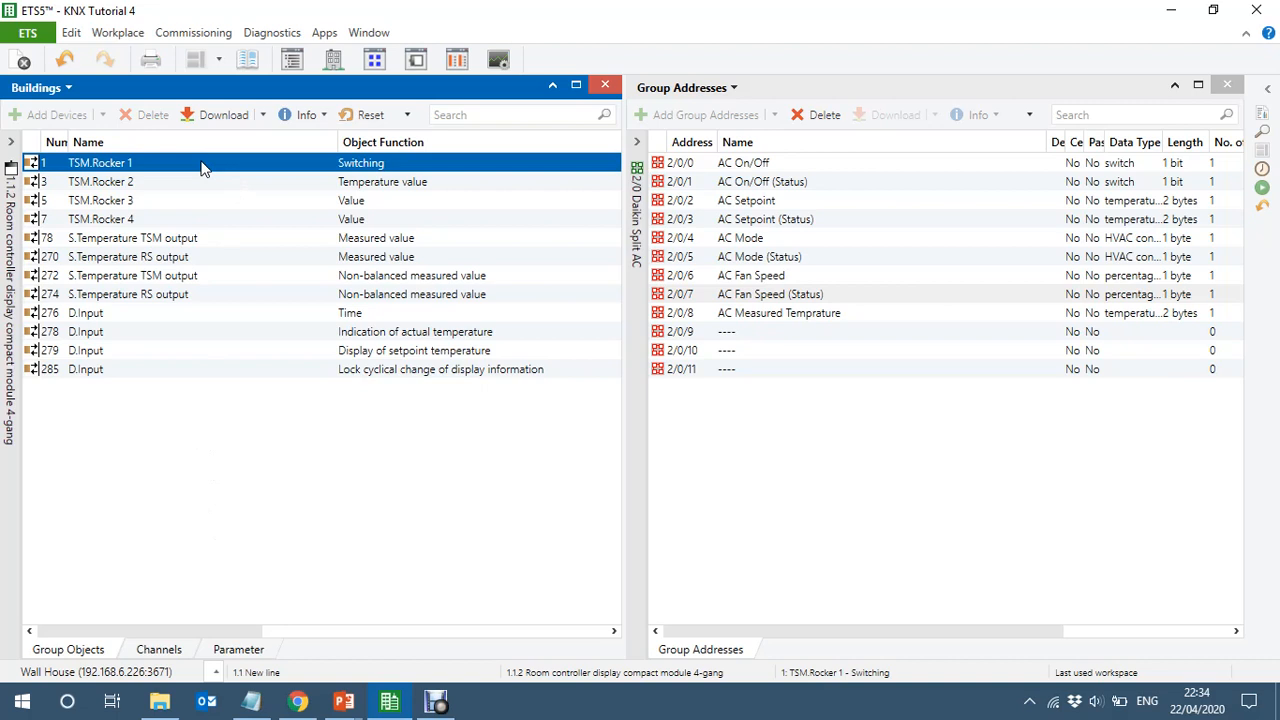
drag(202, 167, 750, 172)
click(186, 190)
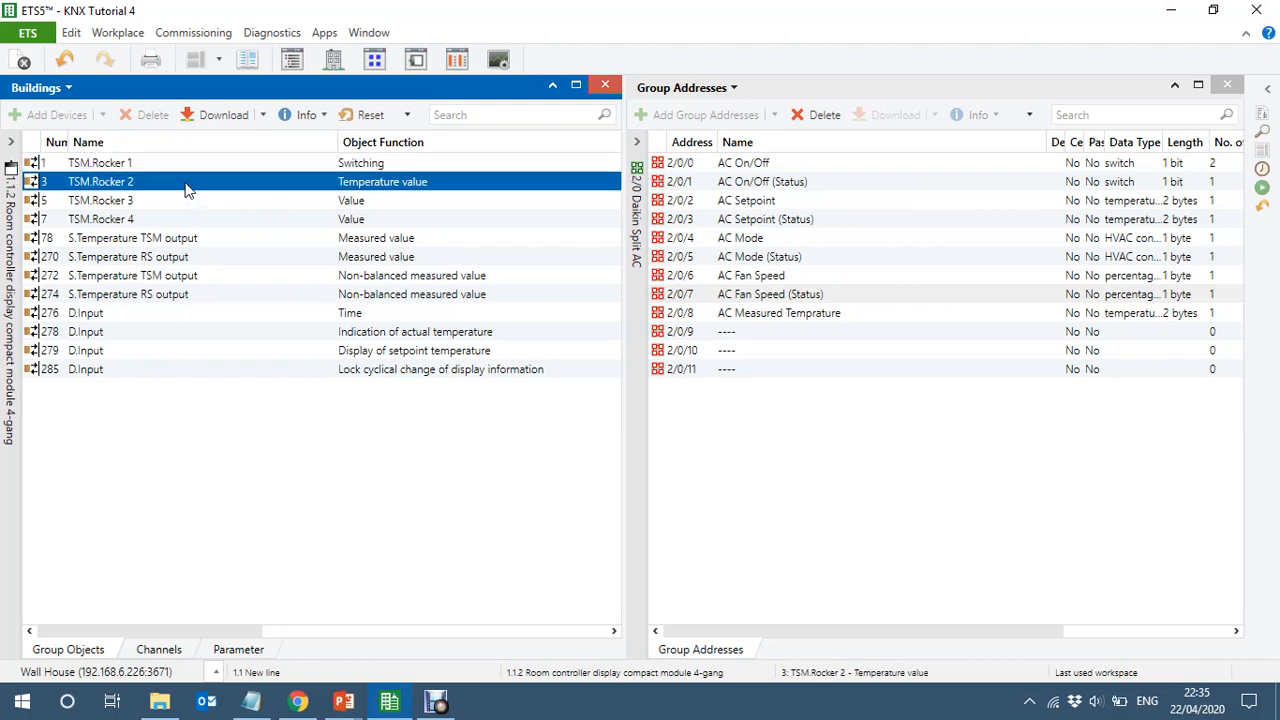
drag(186, 190, 864, 210)
Step: Link TSM.Rocker 3 to AC Mode, accepting the different datapoint types, and TSM.Rocker 4 to AC Fan Speed
click(222, 201)
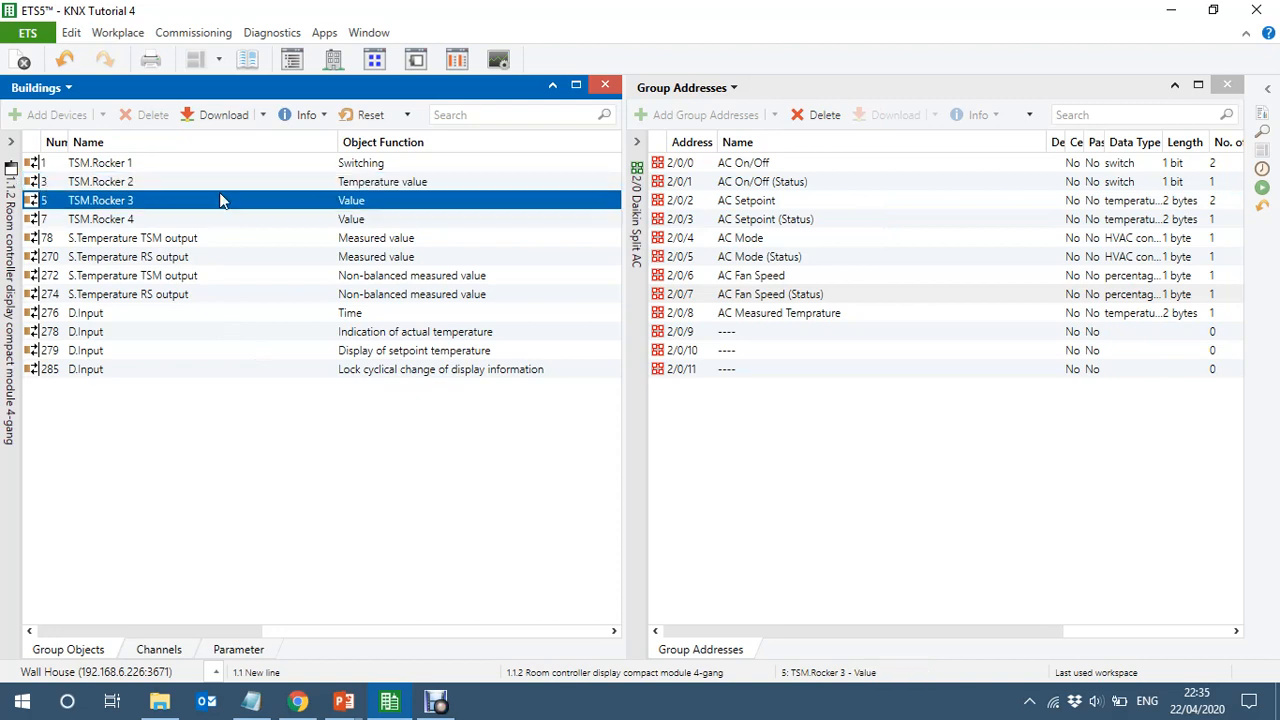
drag(239, 192, 740, 246)
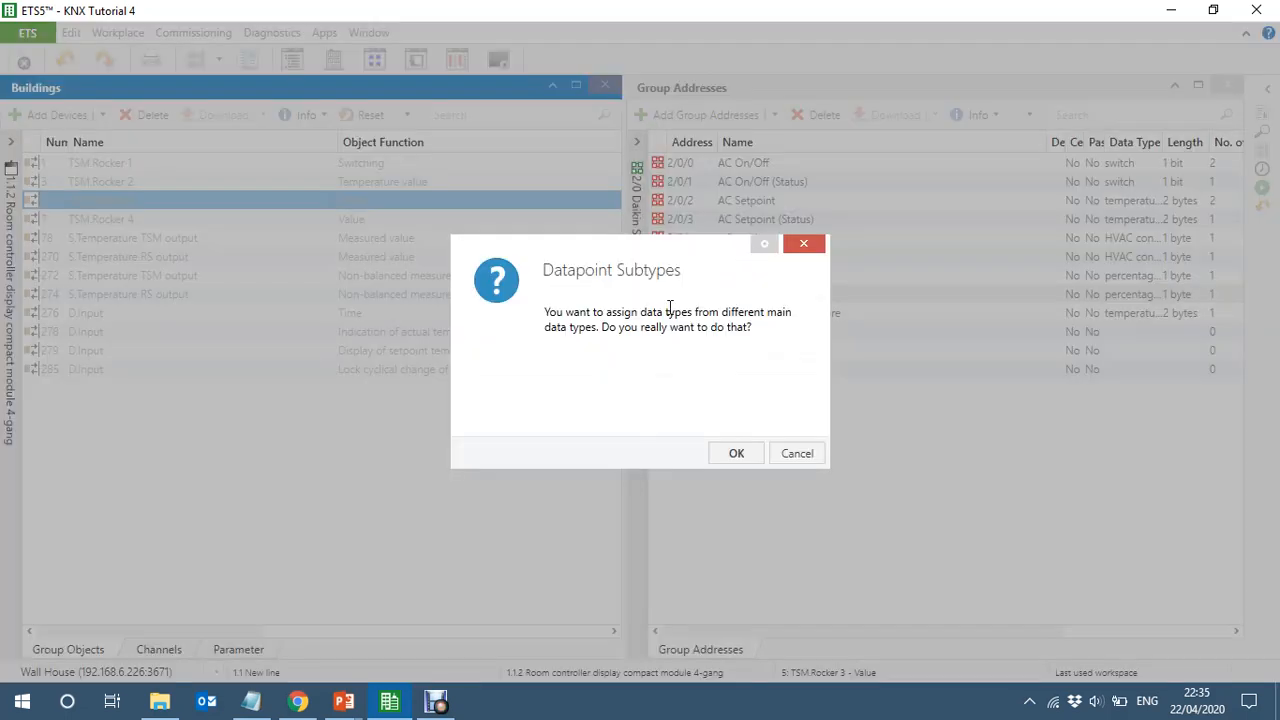
click(747, 459)
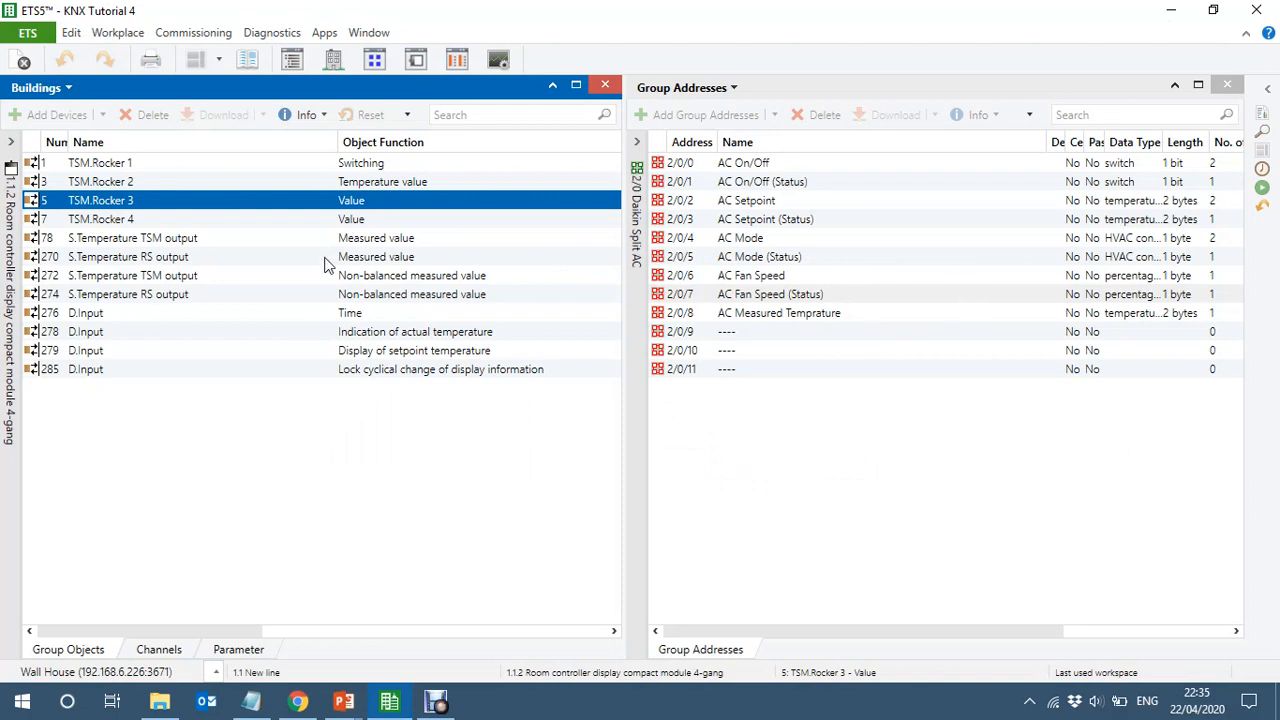
click(170, 224)
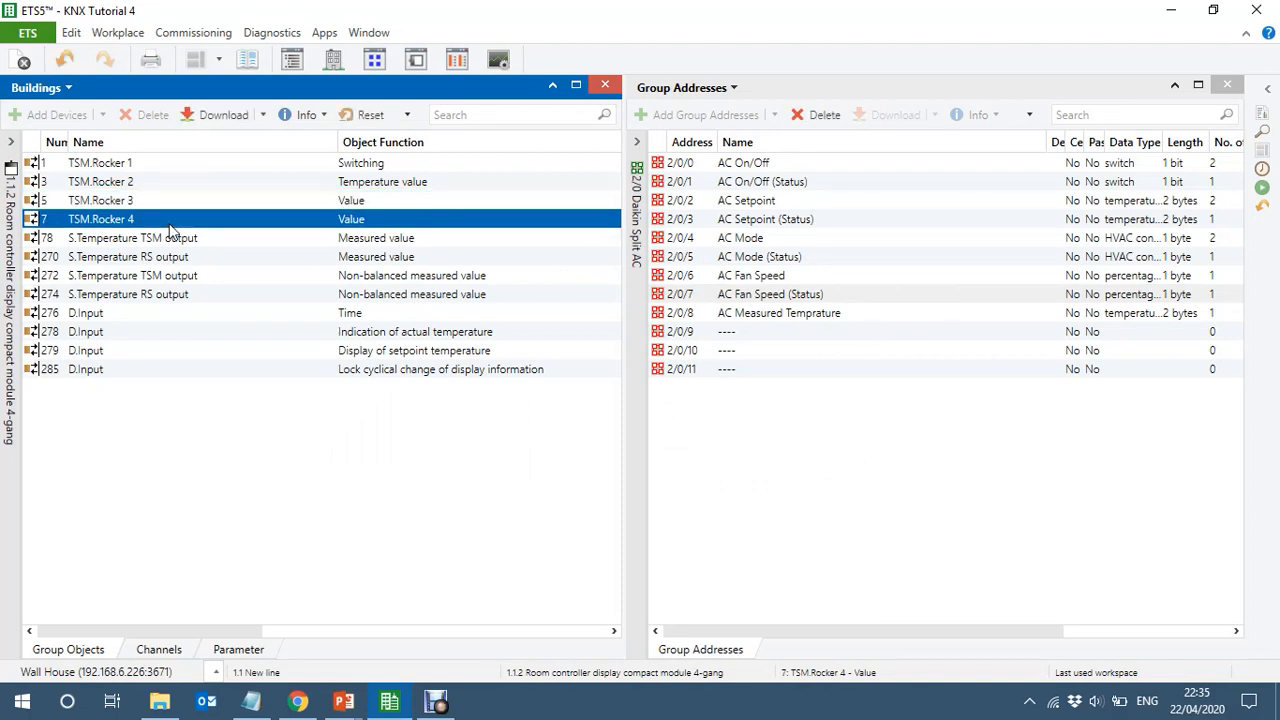
drag(170, 228, 800, 283)
Step: Link the Indication of actual temperature object to AC Measured Temprature and Display of setpoint temperature to AC Setpoint (Status)
click(158, 336)
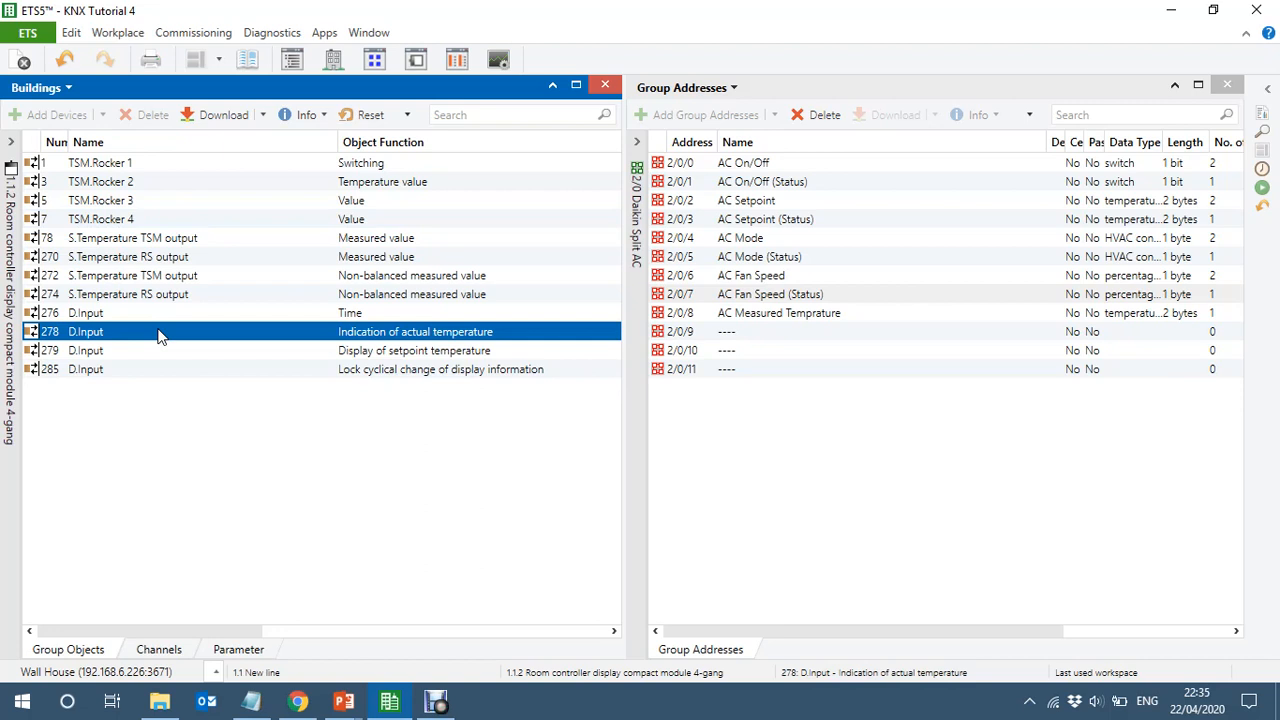
drag(158, 337, 822, 320)
click(790, 222)
drag(790, 222, 138, 351)
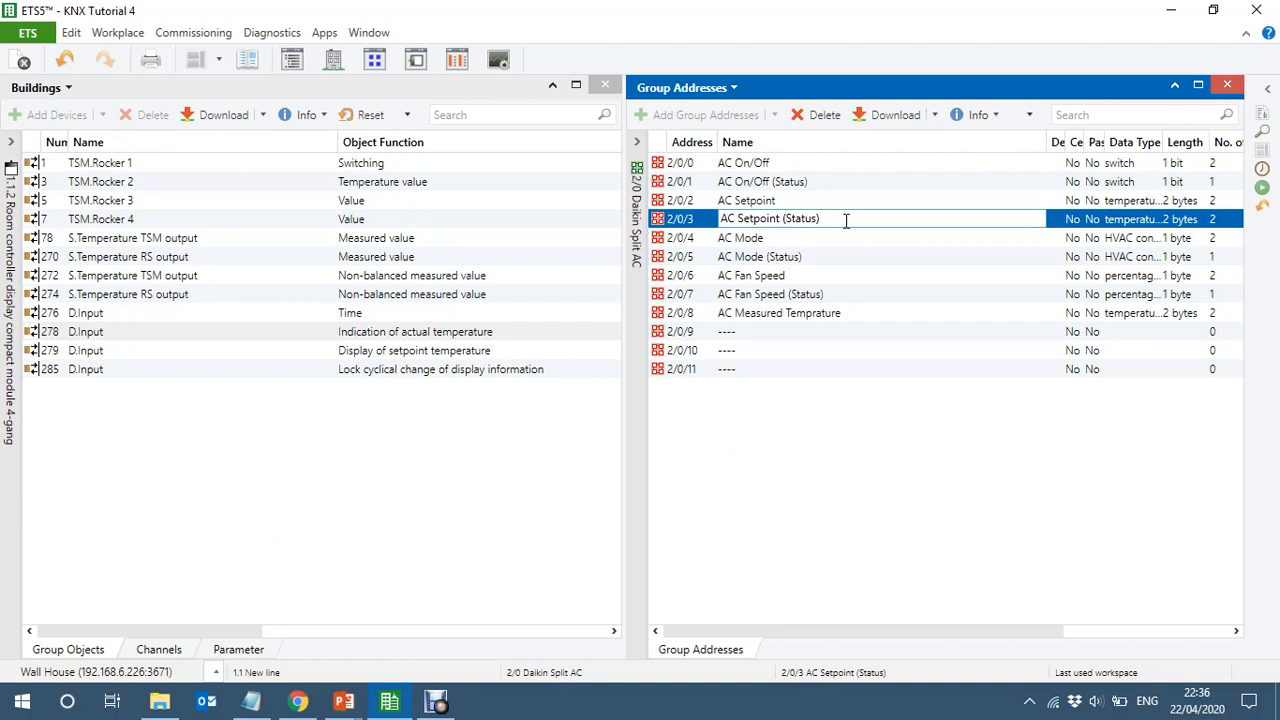
click(778, 240)
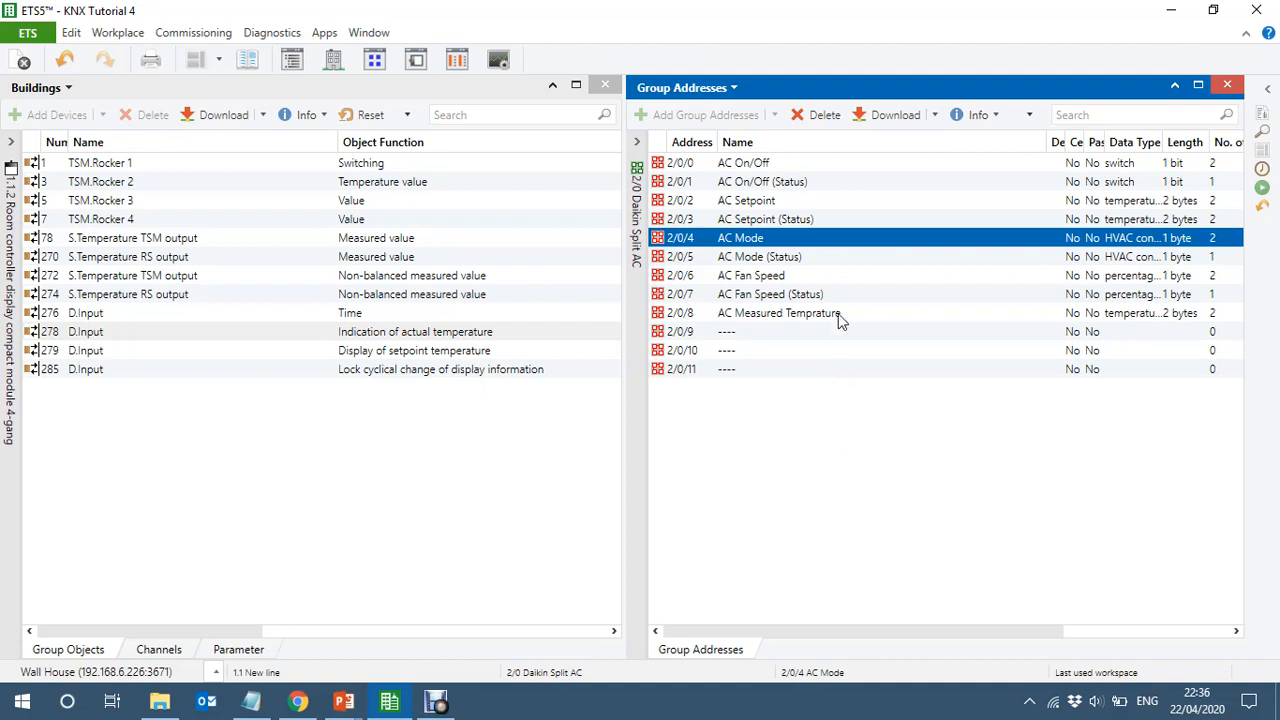
Step: Review the room controller's parameter values for TSM rockers 2, 3 and 4, and return to its group objects
click(238, 649)
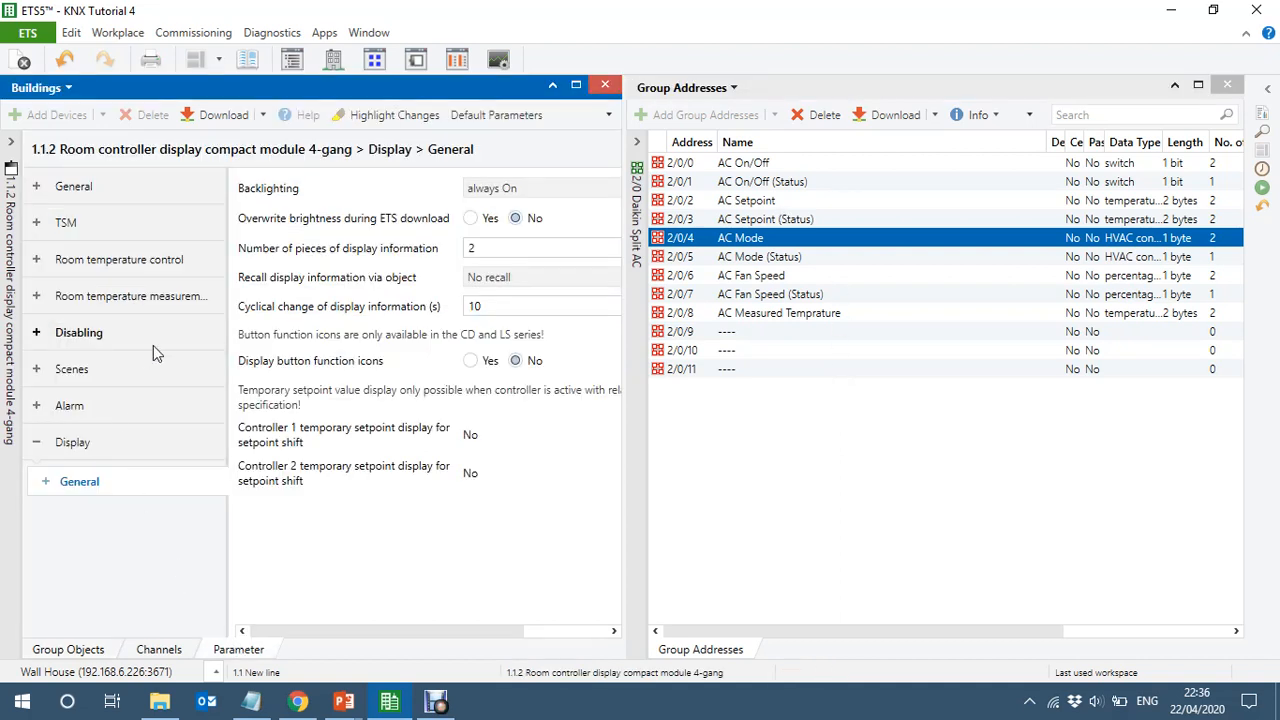
click(36, 223)
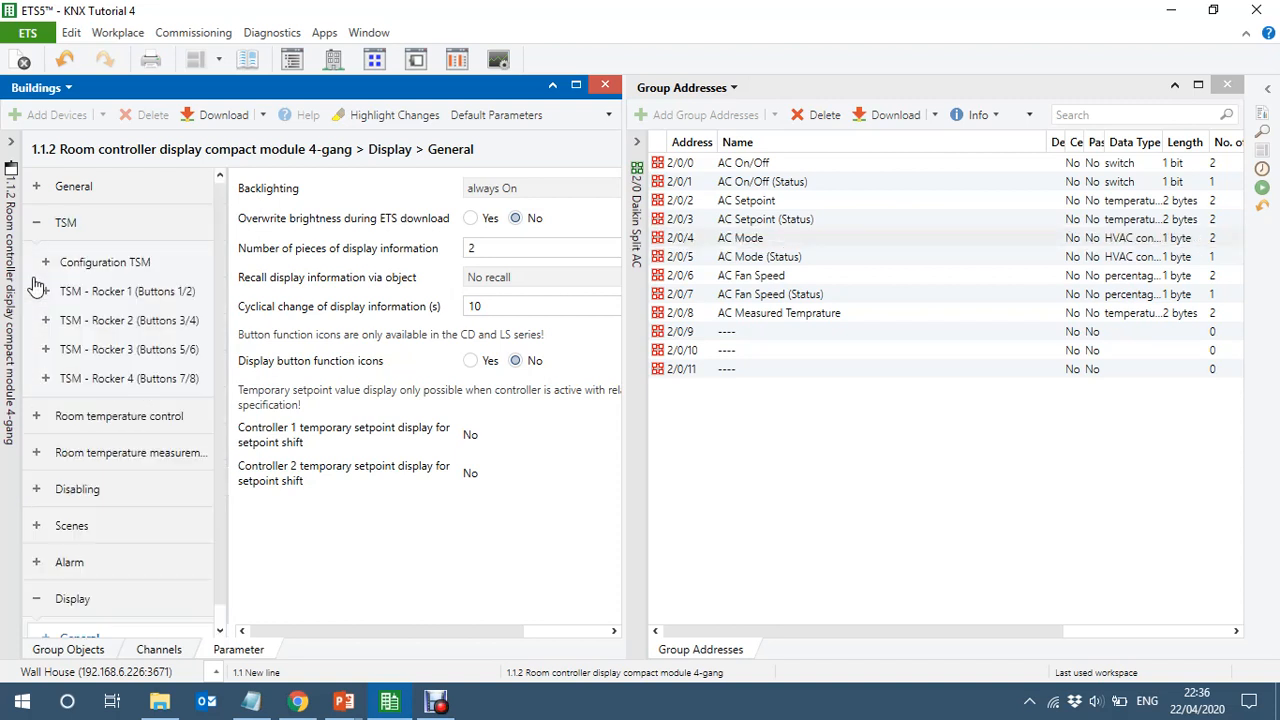
click(77, 318)
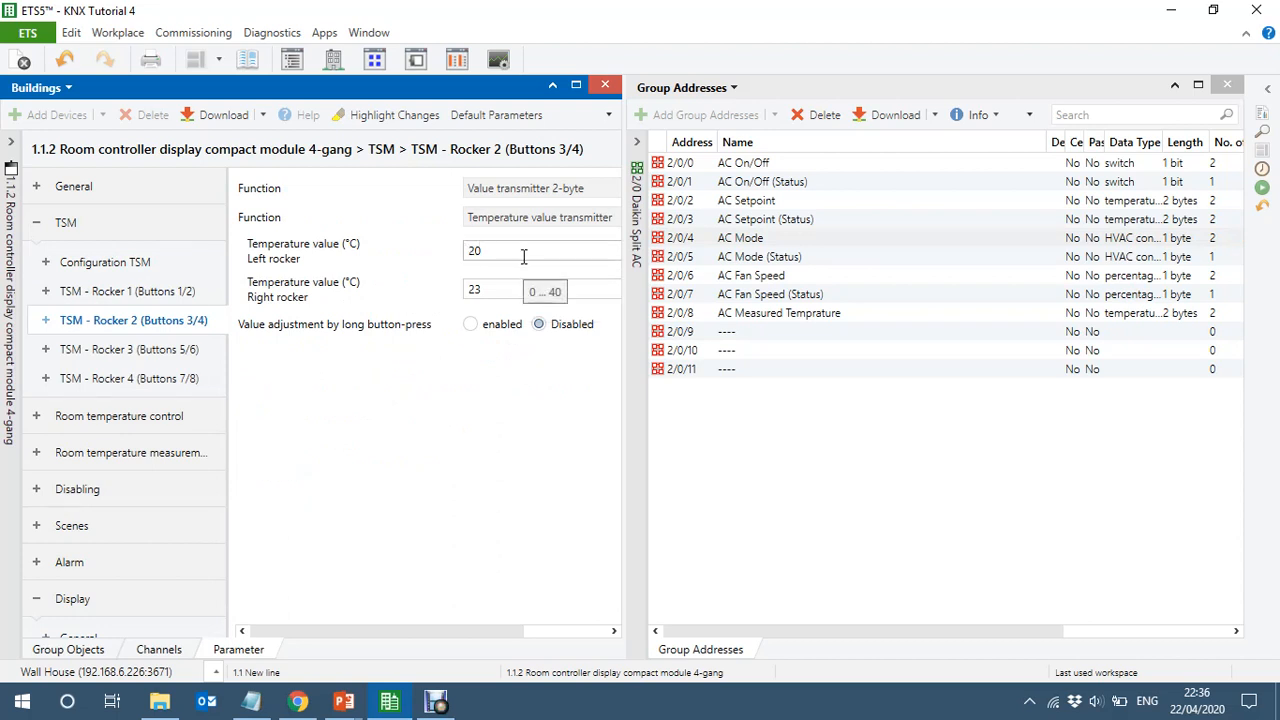
click(137, 352)
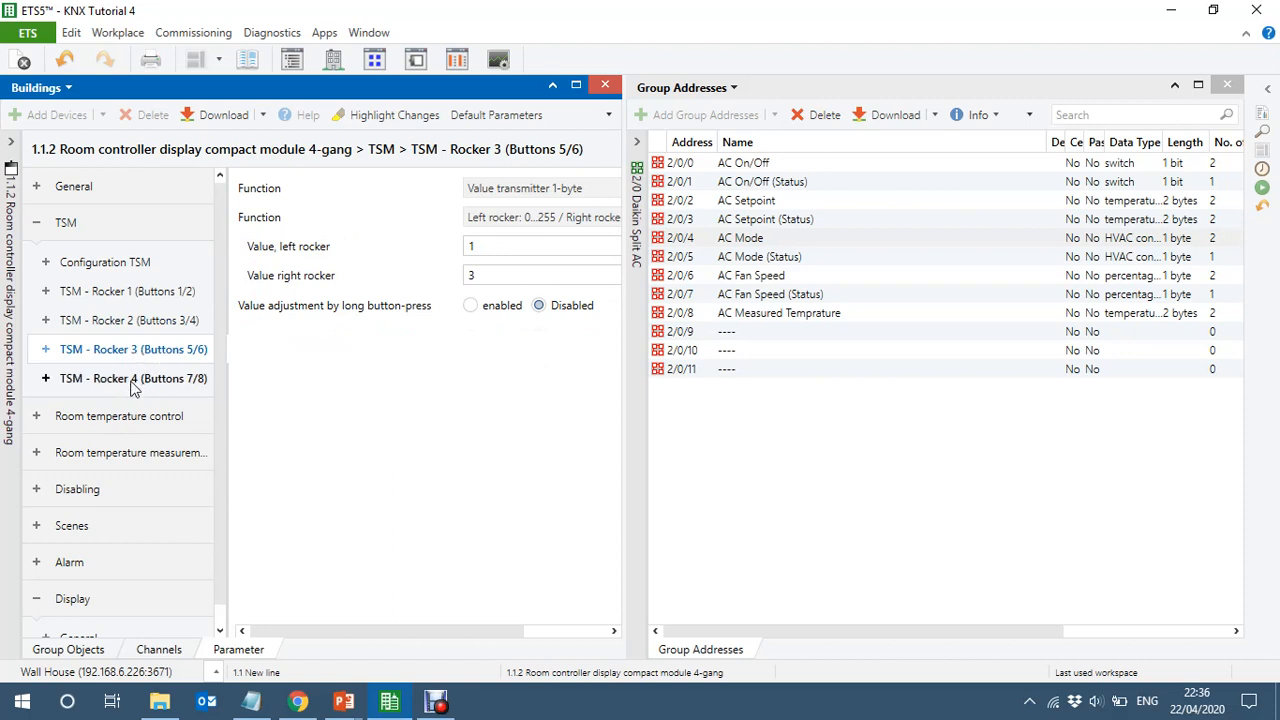
click(133, 386)
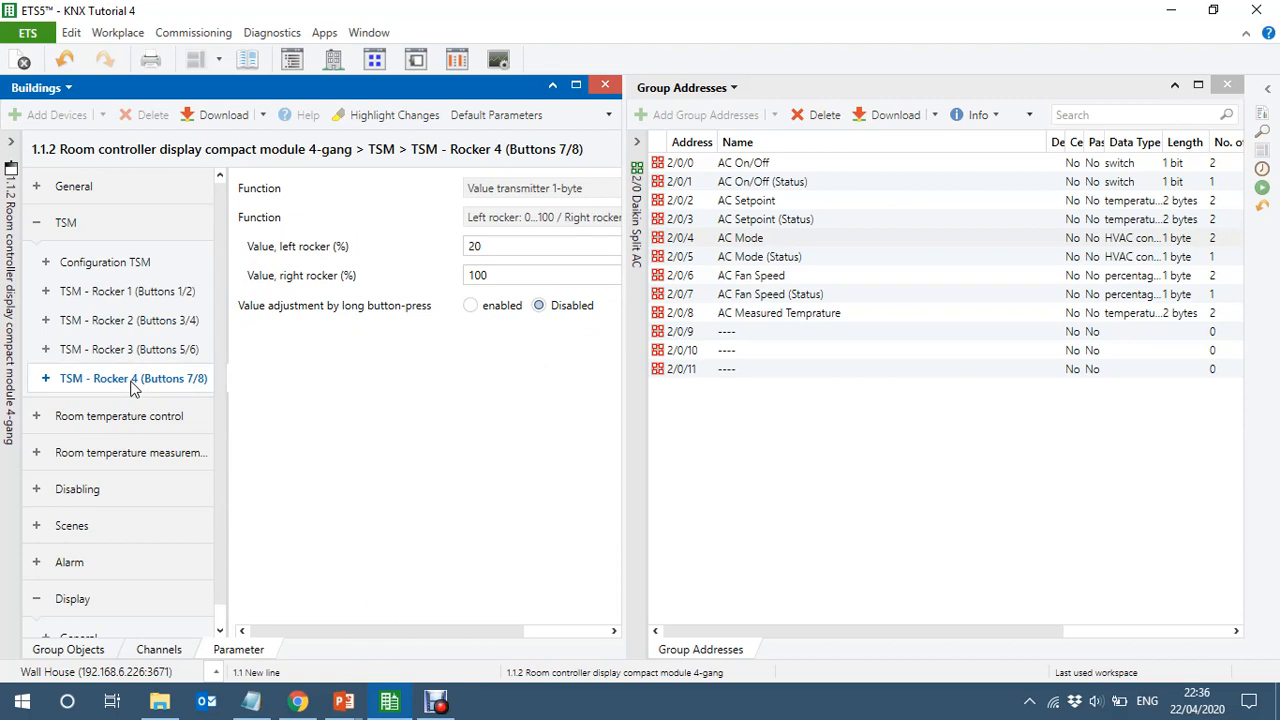
click(66, 650)
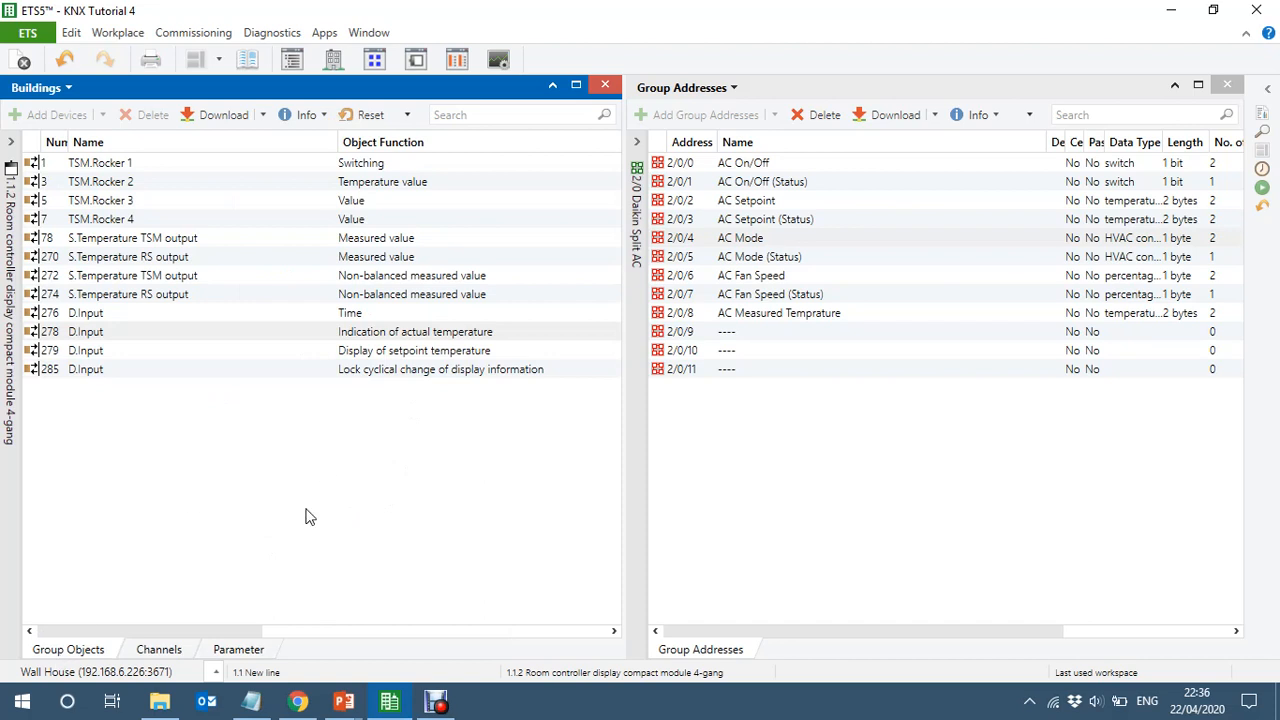
Step: Switch to the running PowerPoint slide show and advance to the closing slide
click(10, 506)
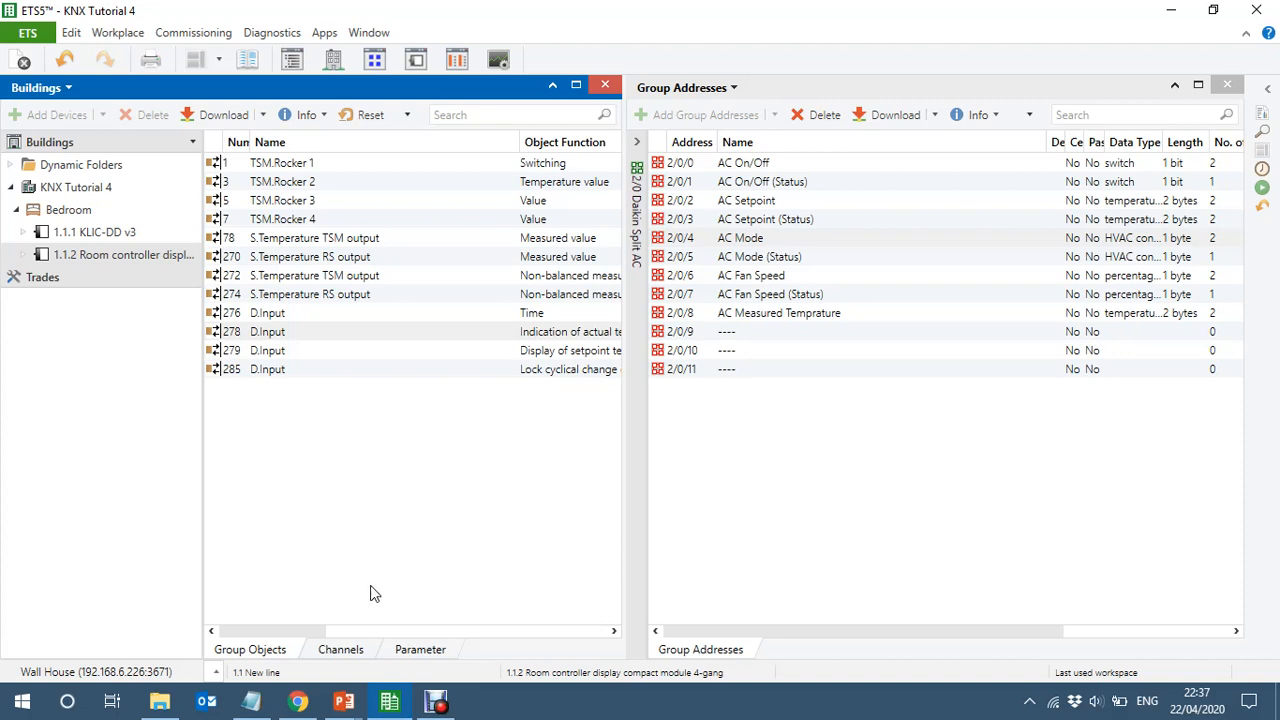
click(346, 705)
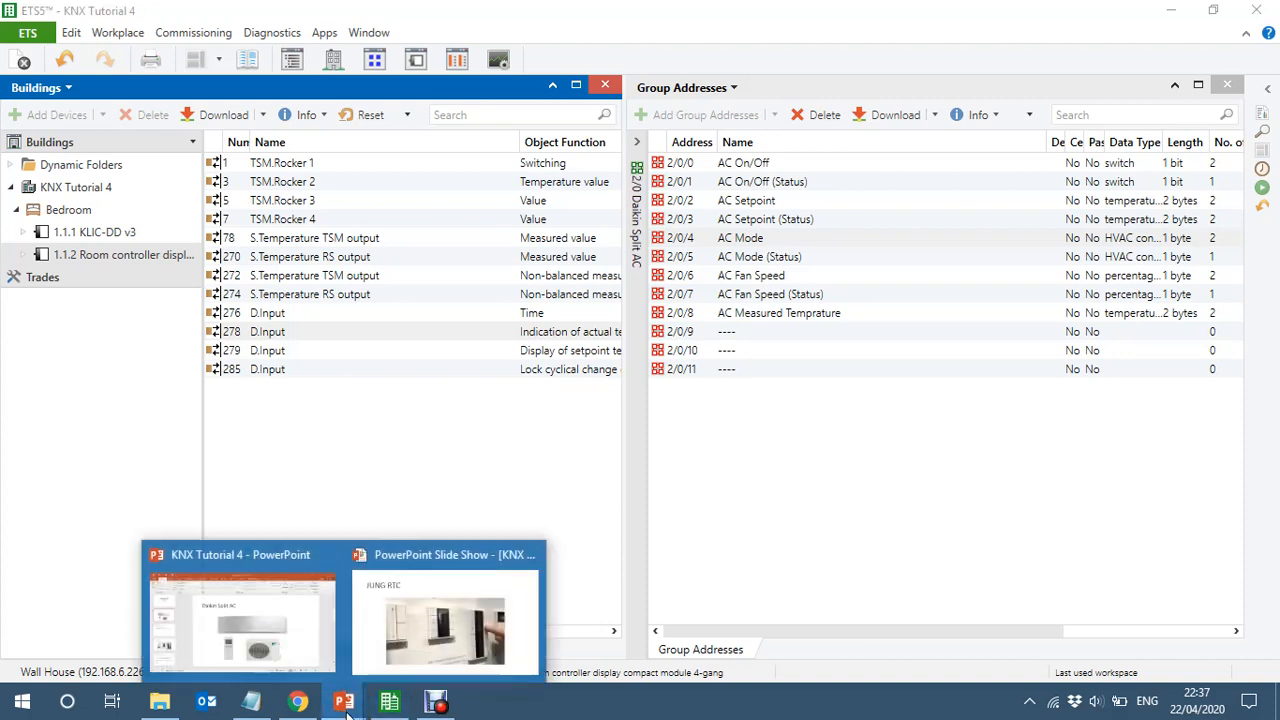
click(429, 628)
key(Right)
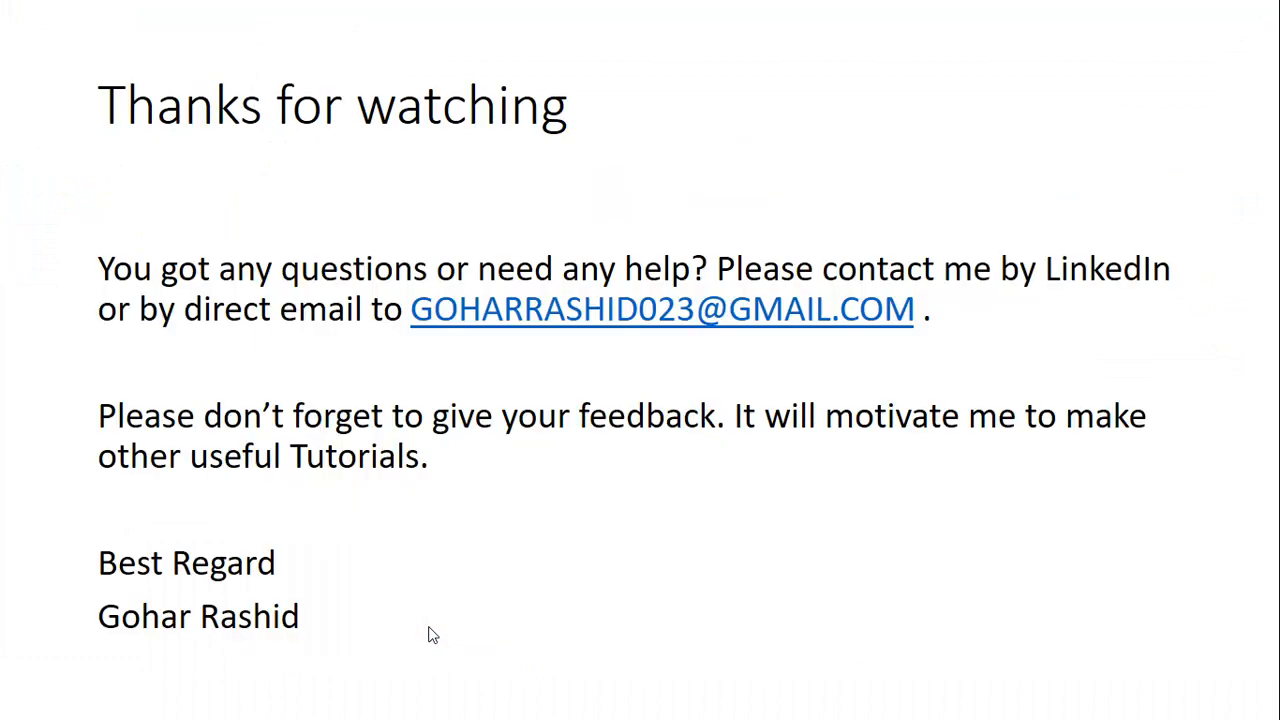